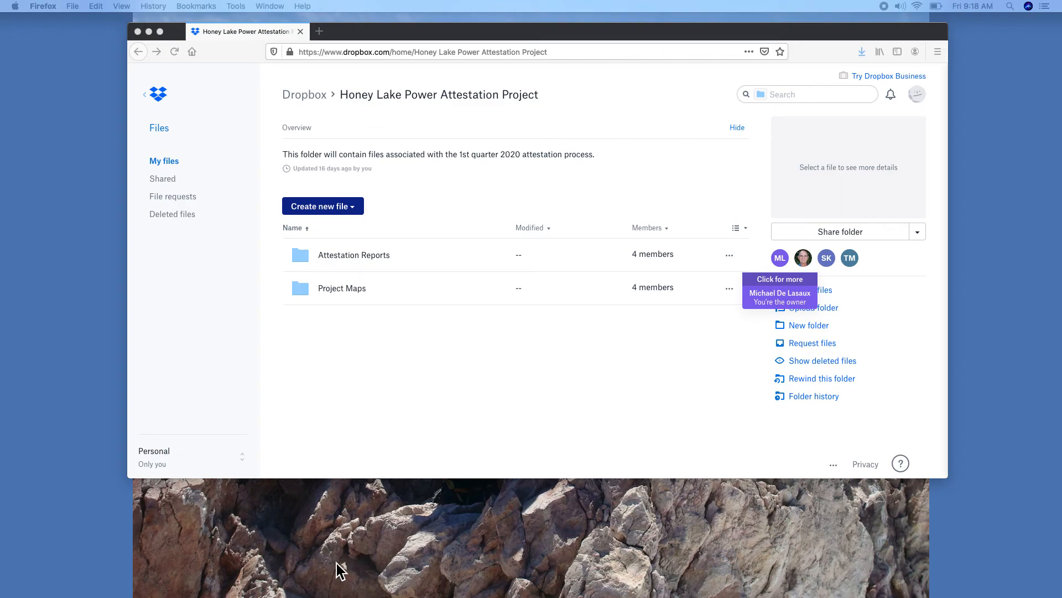
Step: Open the Project Maps folder and its Base layers subfolder to view the zipped layer files
{"action": "left_click", "coordinate": [301, 289]}
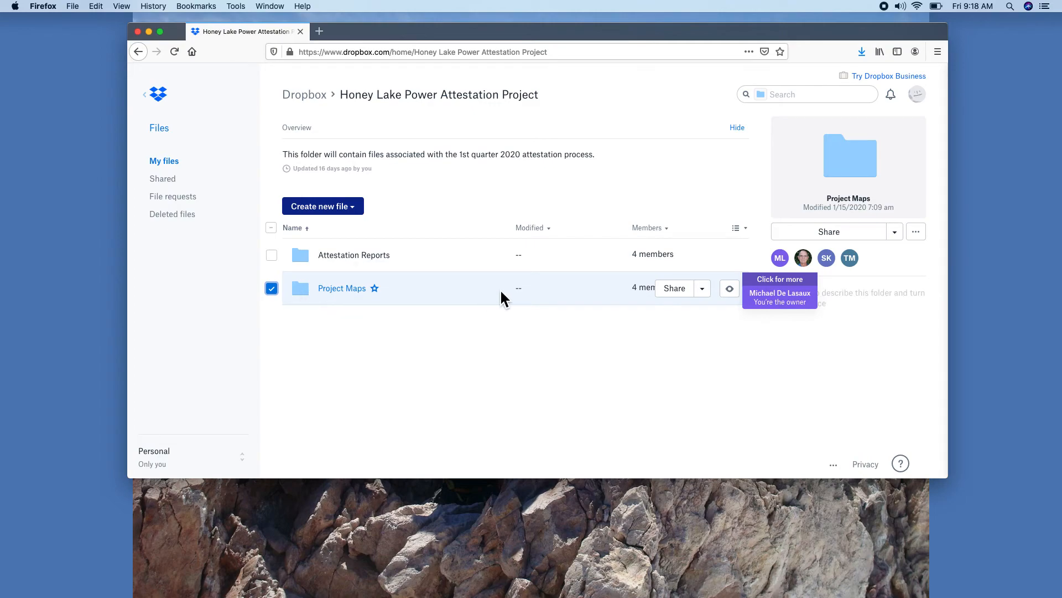
{"action": "double_click", "coordinate": [300, 288]}
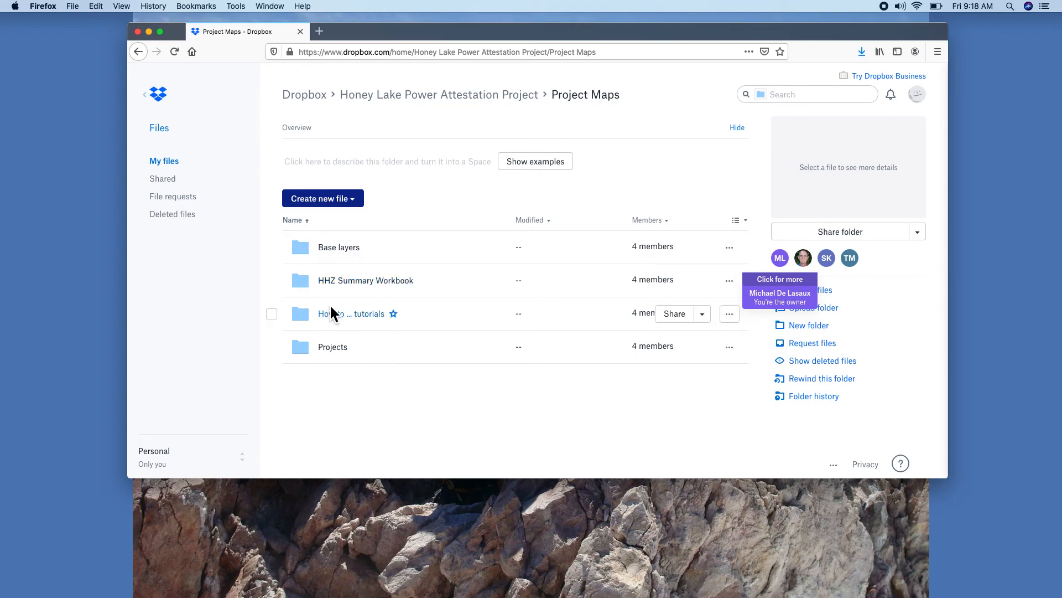
{"action": "left_click", "coordinate": [302, 314]}
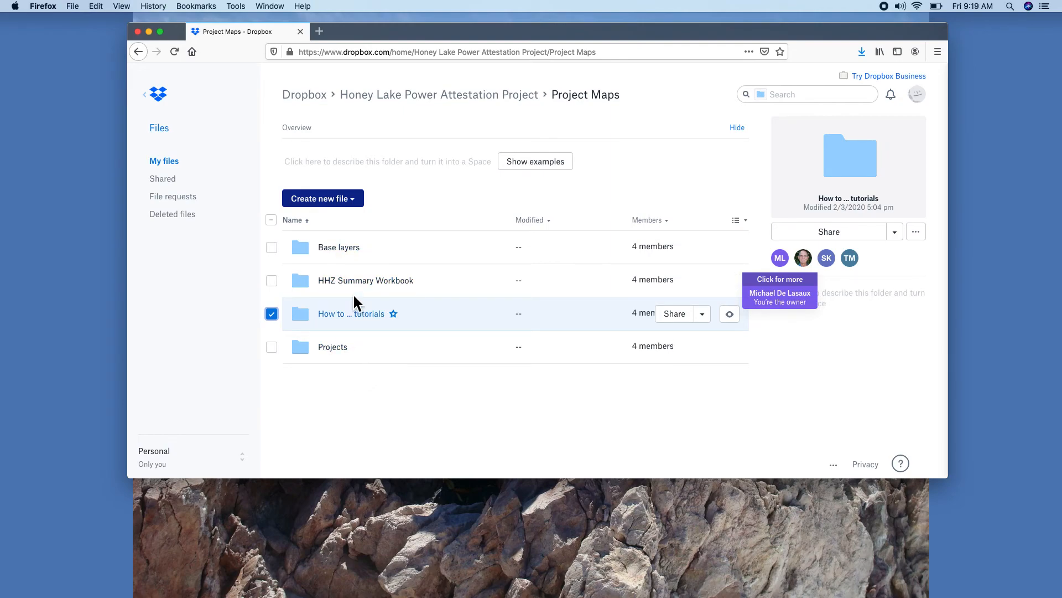
{"action": "left_click", "coordinate": [304, 247]}
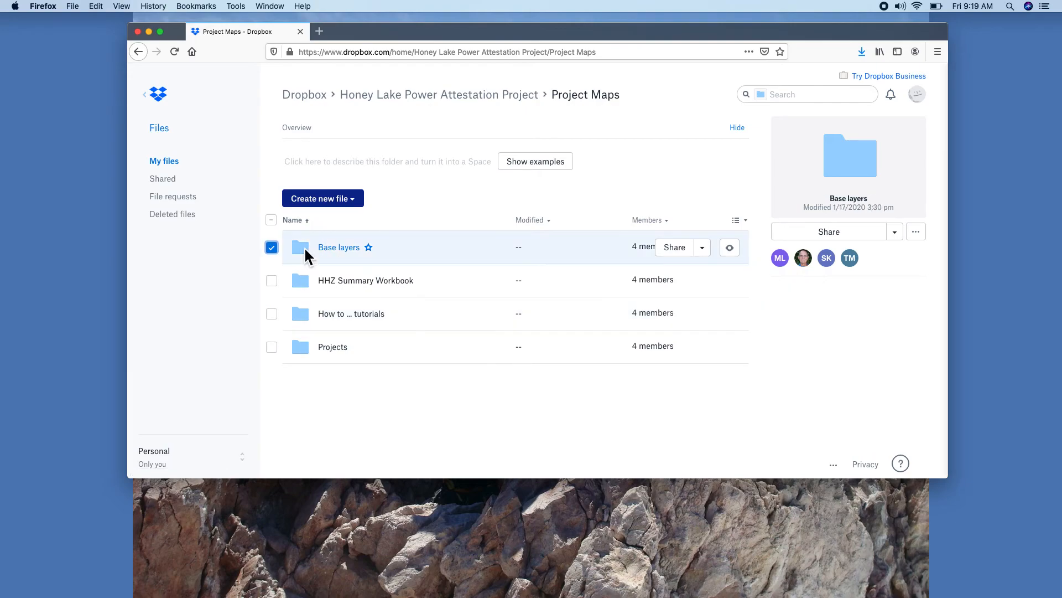
{"action": "left_click", "coordinate": [339, 253]}
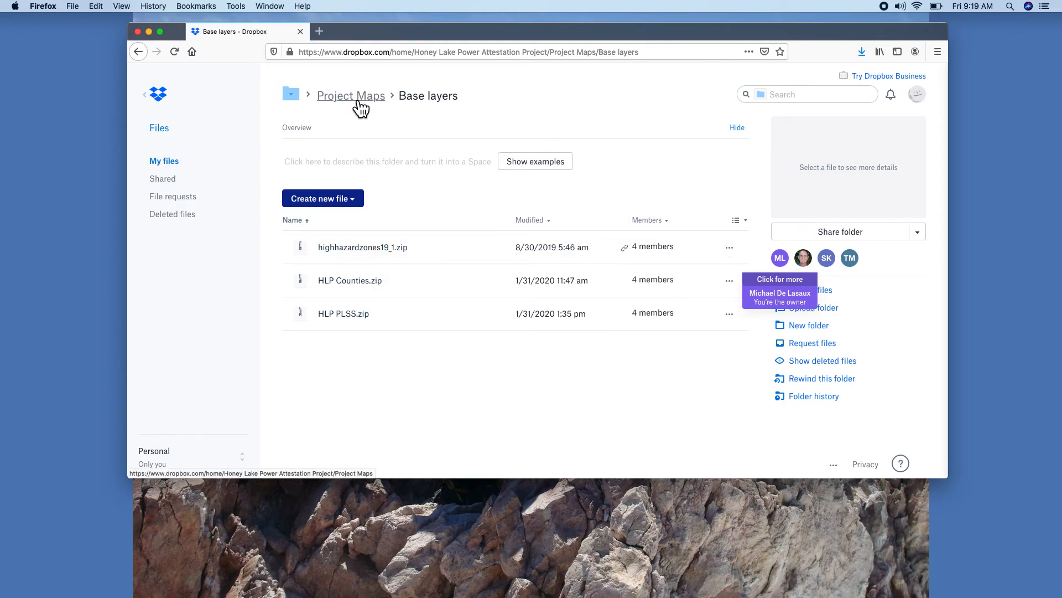
Step: Return to Project Maps and open the QGIS Tutorials folder inside How to ... tutorials
{"action": "left_click", "coordinate": [348, 101]}
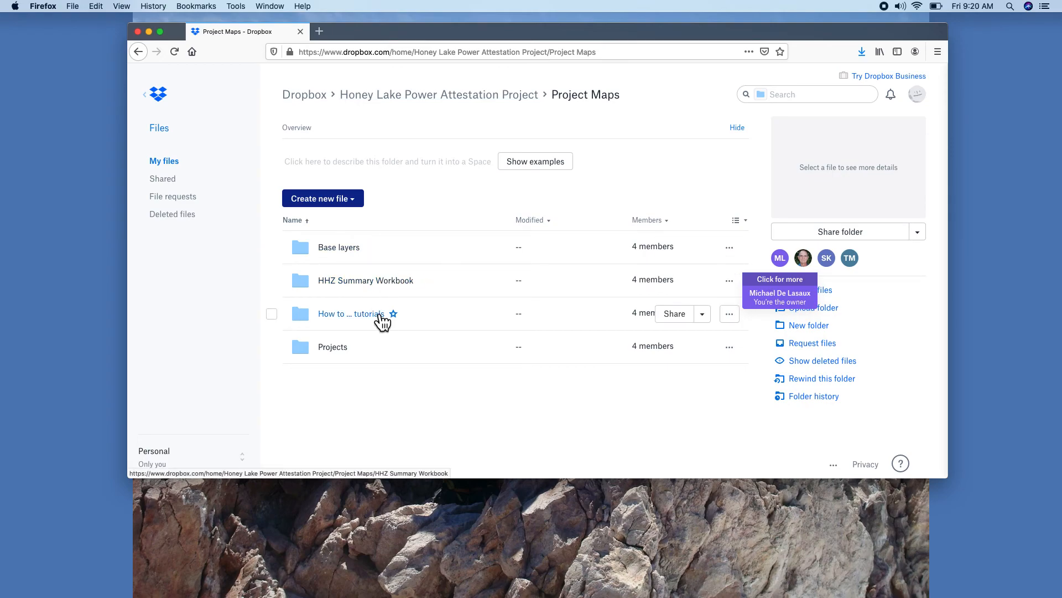
{"action": "left_click", "coordinate": [336, 316]}
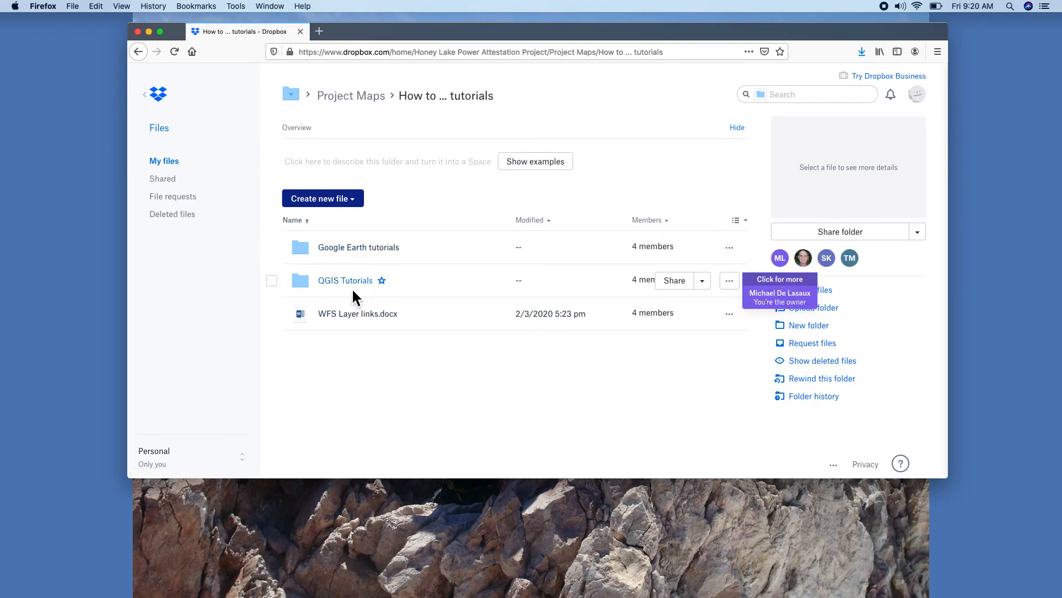
{"action": "left_click", "coordinate": [342, 287]}
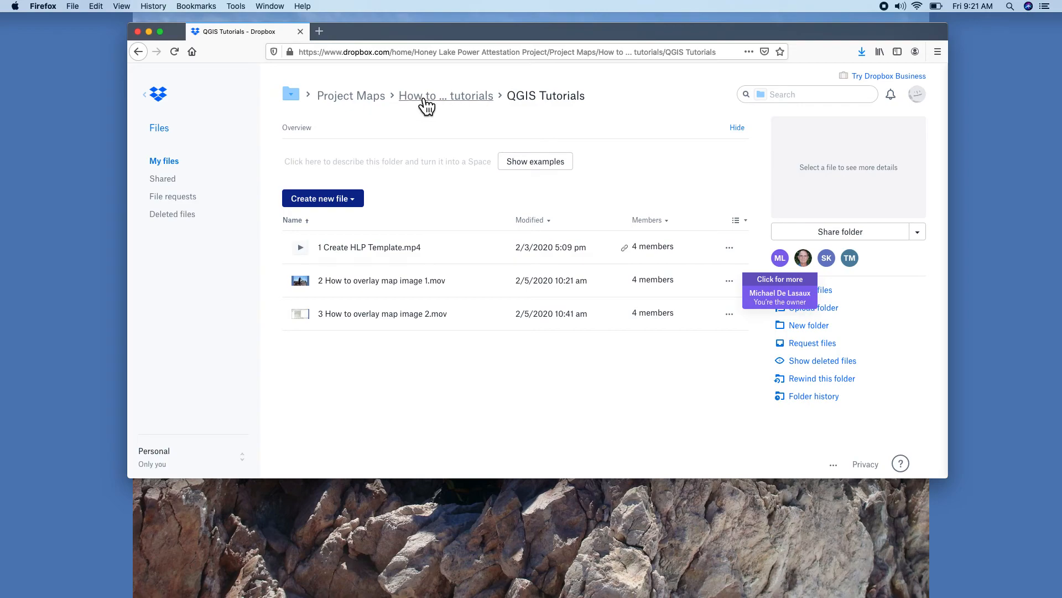
Step: Look through the Google Earth tutorials folder and go back to the How to ... tutorials folder
{"action": "left_click", "coordinate": [426, 96]}
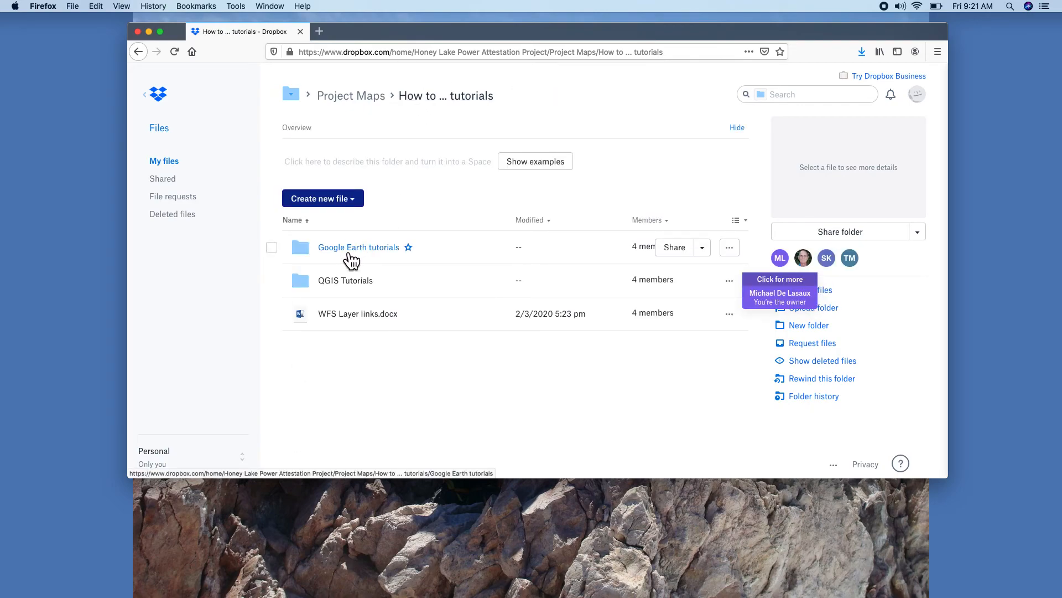
{"action": "left_click", "coordinate": [350, 254]}
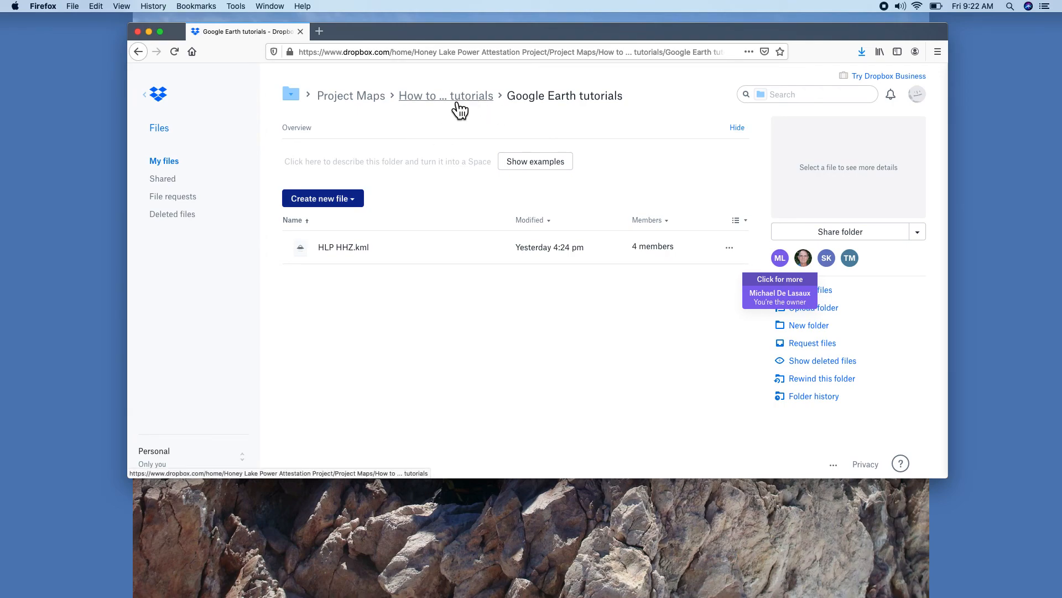
{"action": "left_click", "coordinate": [472, 99]}
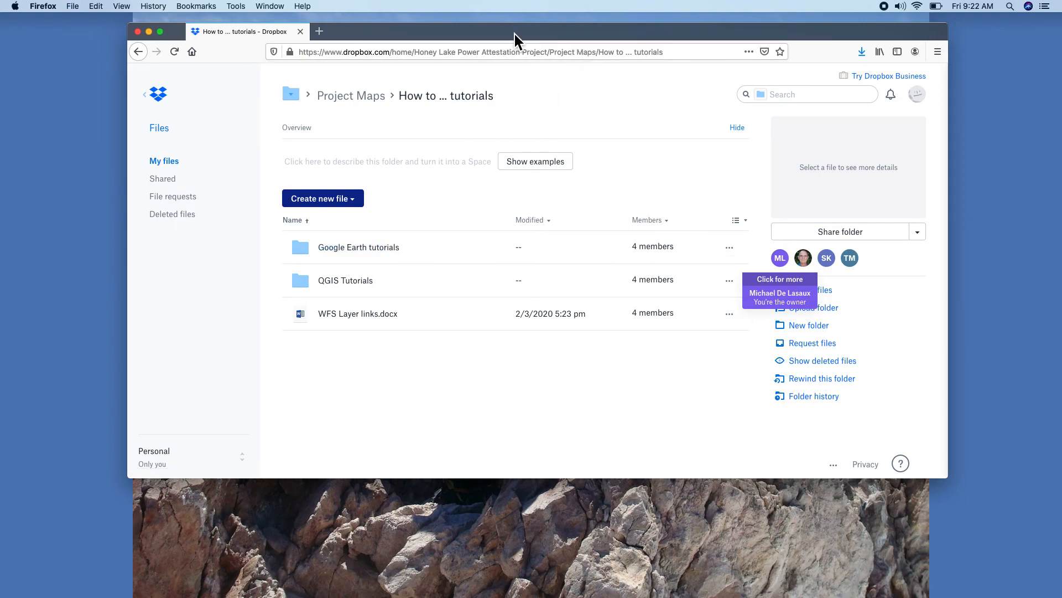
Step: Move the Dropbox browser window out of the way and switch to Google Earth Pro
{"action": "left_click_drag", "start_coordinate": [529, 32], "coordinate": [0, 244]}
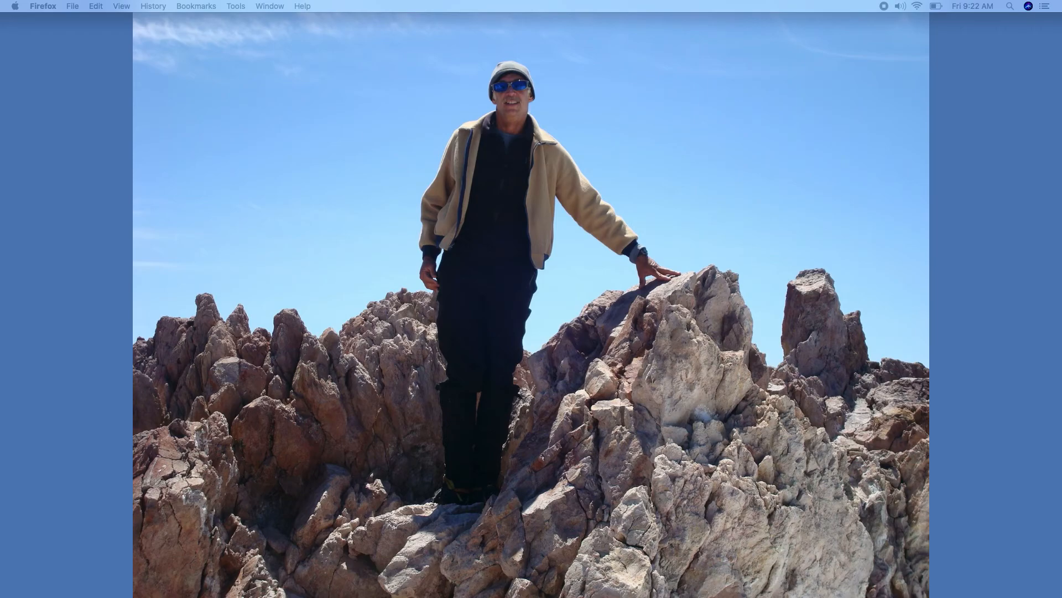
{"action": "left_click_drag", "start_coordinate": [0, 22], "coordinate": [297, 29]}
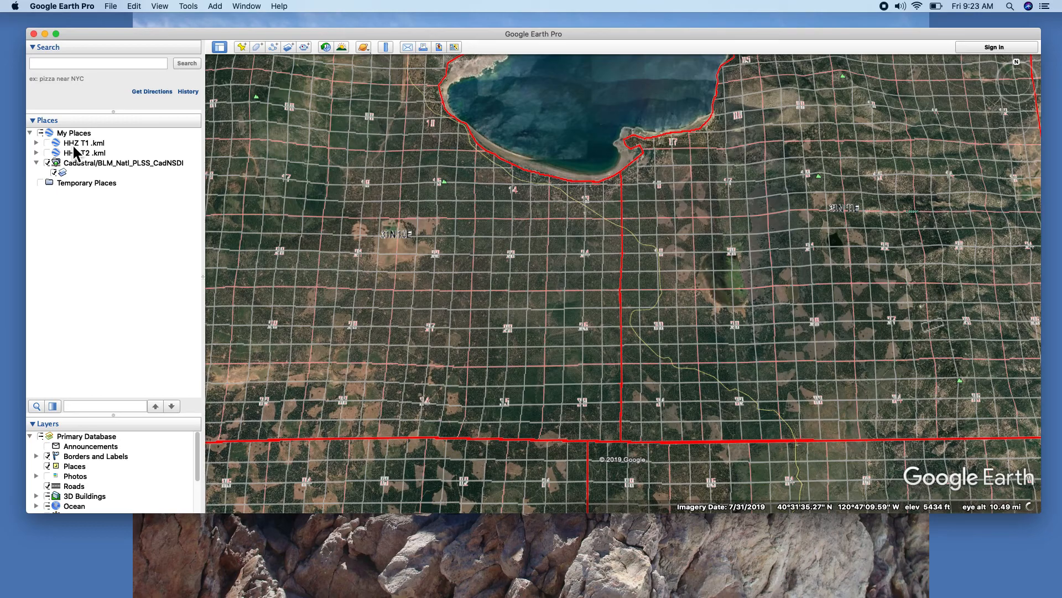
Step: Browse for a file to open in the Google Earth folder under Mapping, select HHZ HHZ .kml.kmz, and cancel without opening it
{"action": "left_click", "coordinate": [112, 7]}
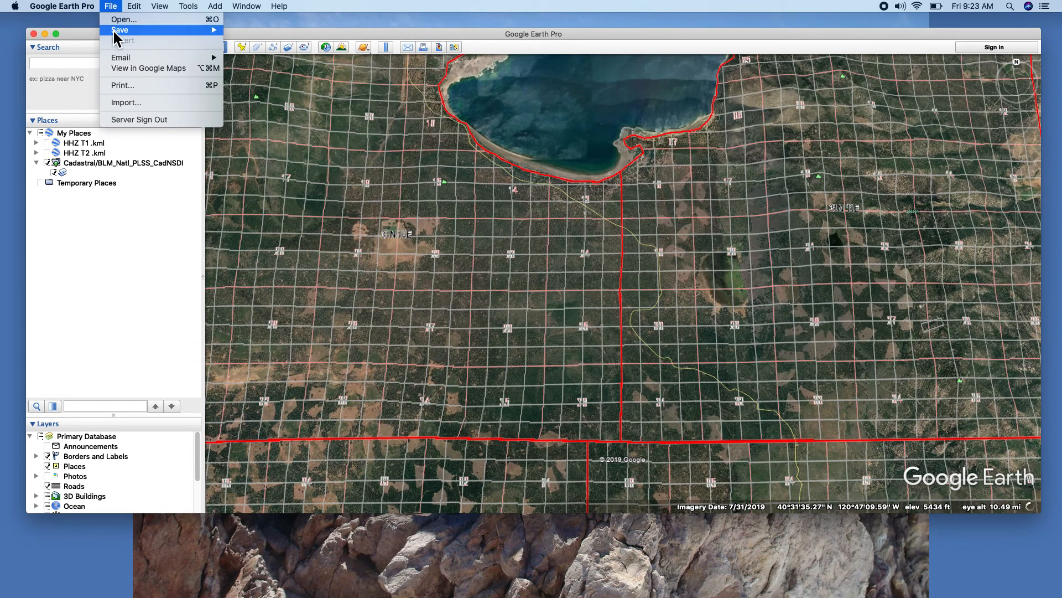
{"action": "left_click", "coordinate": [121, 19]}
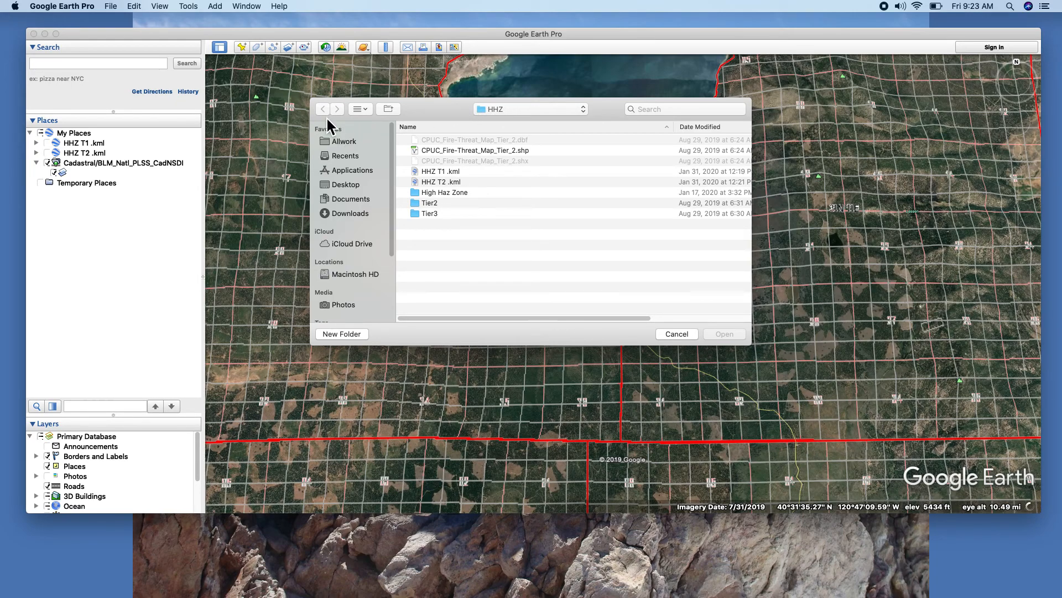
{"action": "left_click", "coordinate": [530, 109]}
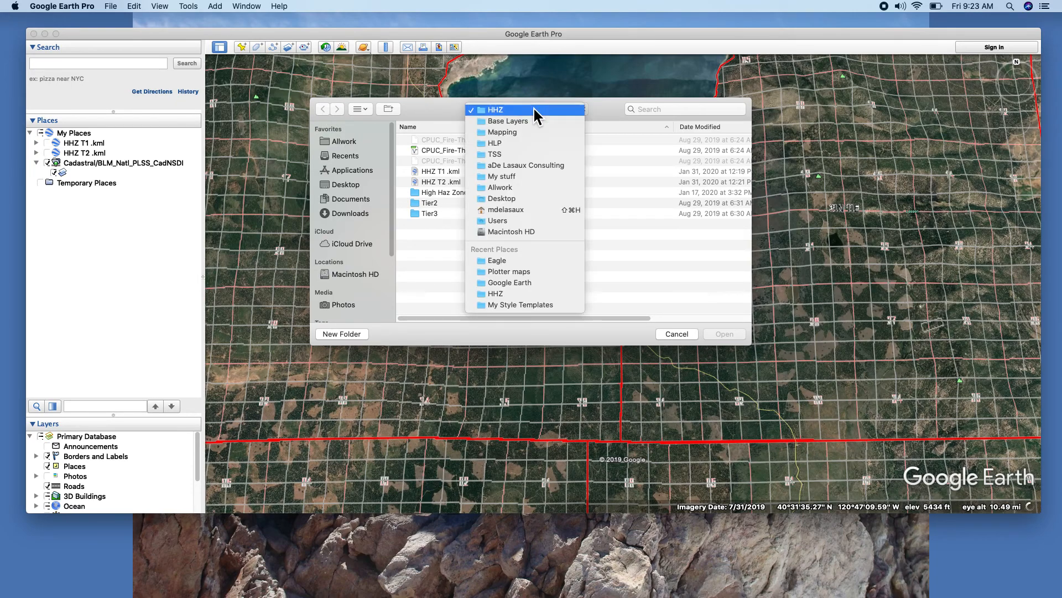
{"action": "left_click", "coordinate": [504, 121]}
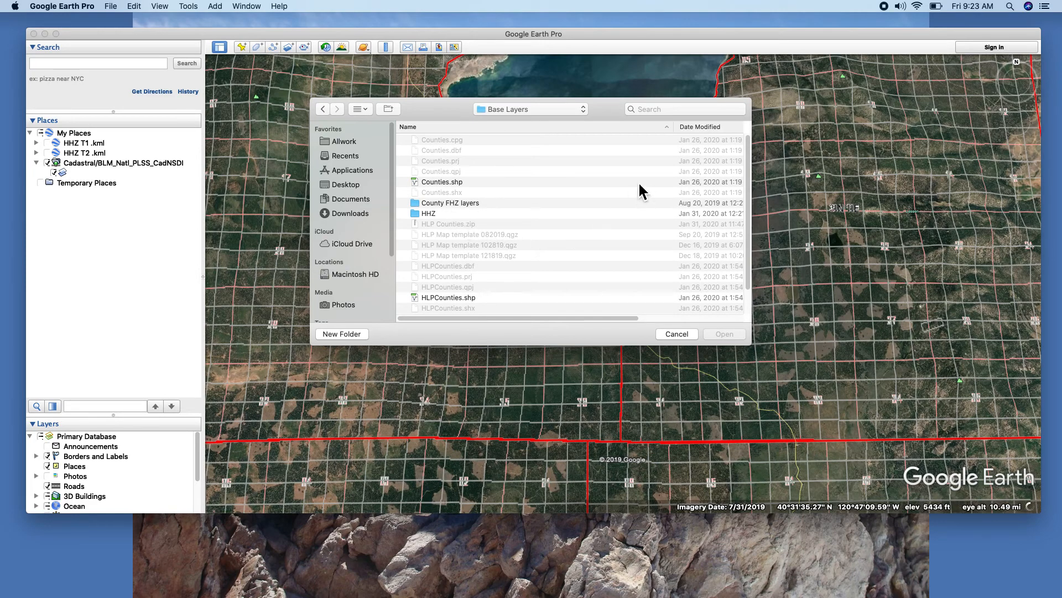
{"action": "mouse_move", "coordinate": [748, 162]}
{"action": "left_mouse_down"}
{"action": "mouse_move", "coordinate": [761, 200]}
{"action": "mouse_move", "coordinate": [756, 175]}
{"action": "left_mouse_up"}
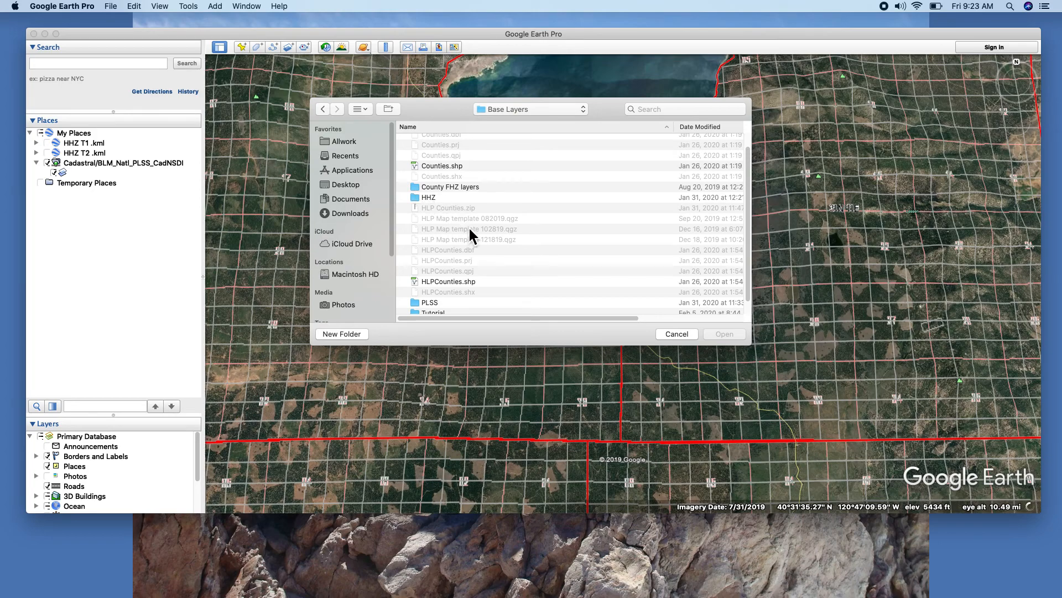
{"action": "left_click", "coordinate": [500, 112]}
{"action": "left_click", "coordinate": [499, 119]}
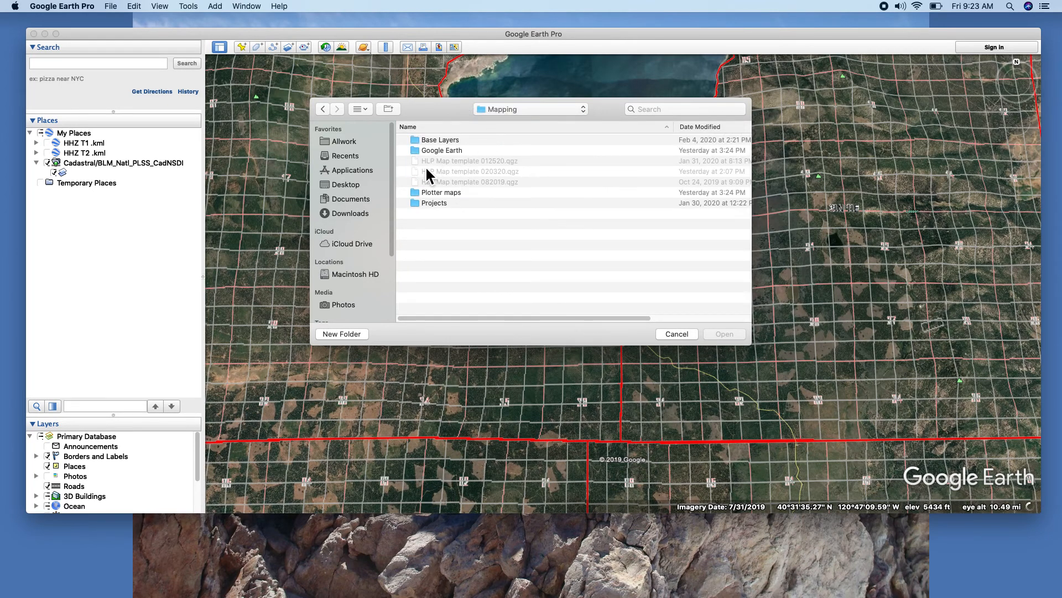
{"action": "double_click", "coordinate": [430, 152]}
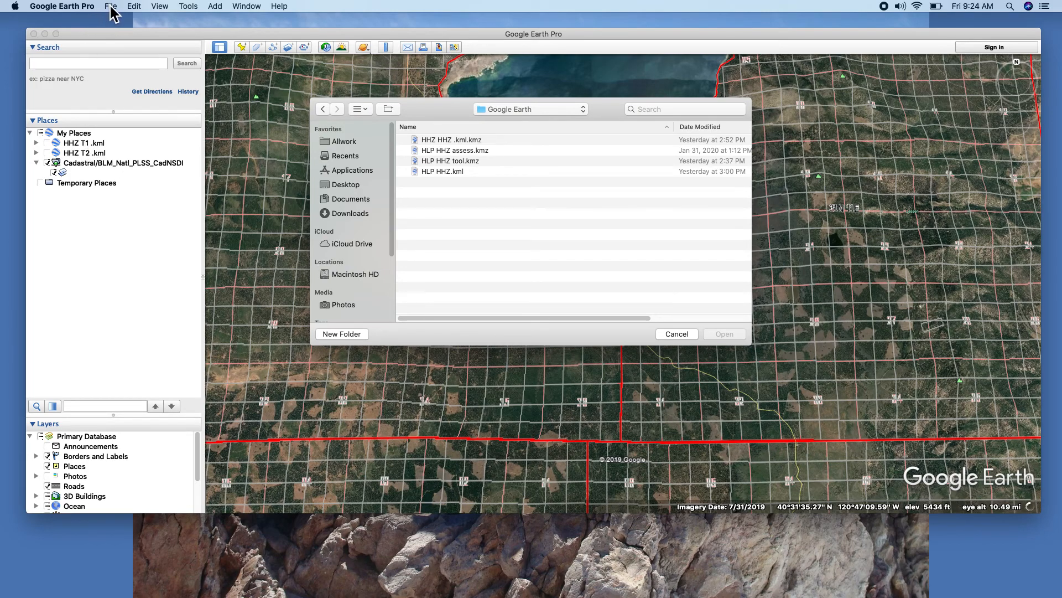
{"action": "left_click", "coordinate": [442, 140]}
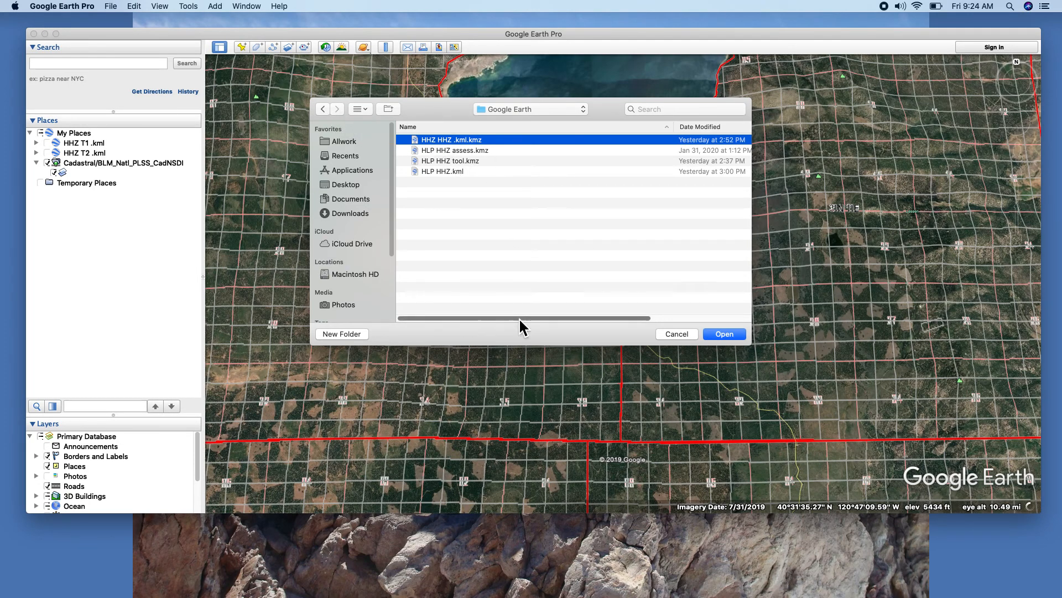
{"action": "left_click", "coordinate": [677, 334]}
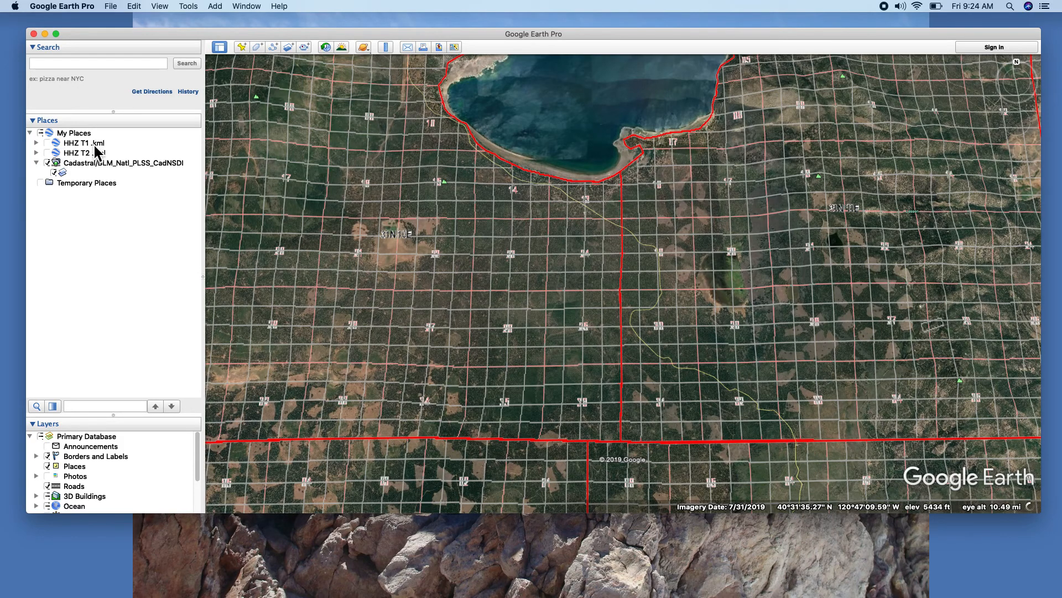
Step: Show the HHZ T1 .kml and HHZ T2 .kml layers on the map to compare their coverage, and hide both again
{"action": "left_click", "coordinate": [54, 171]}
{"action": "left_click", "coordinate": [51, 145]}
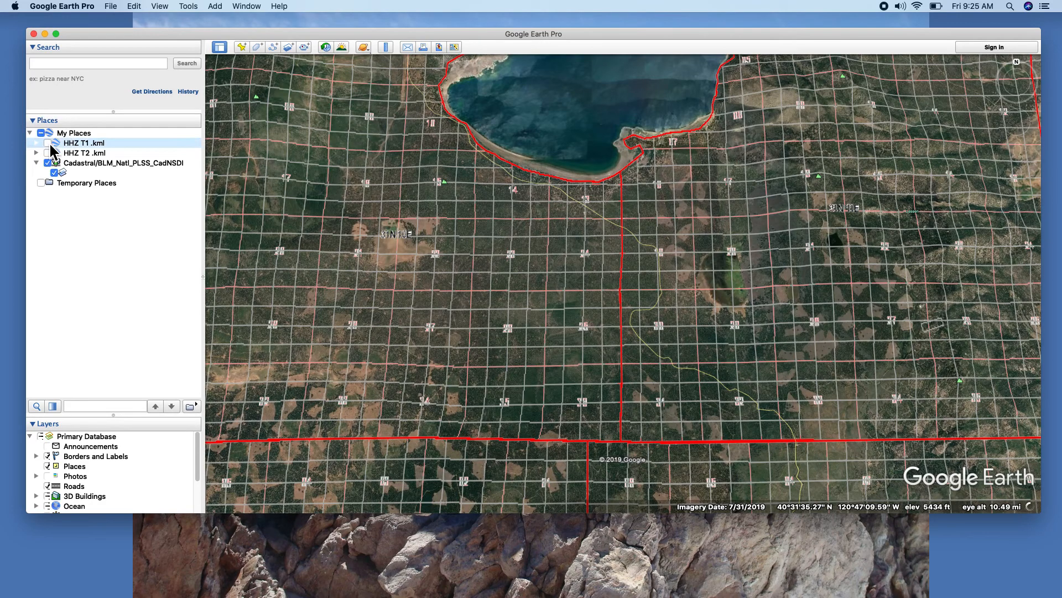
{"action": "left_click", "coordinate": [49, 143]}
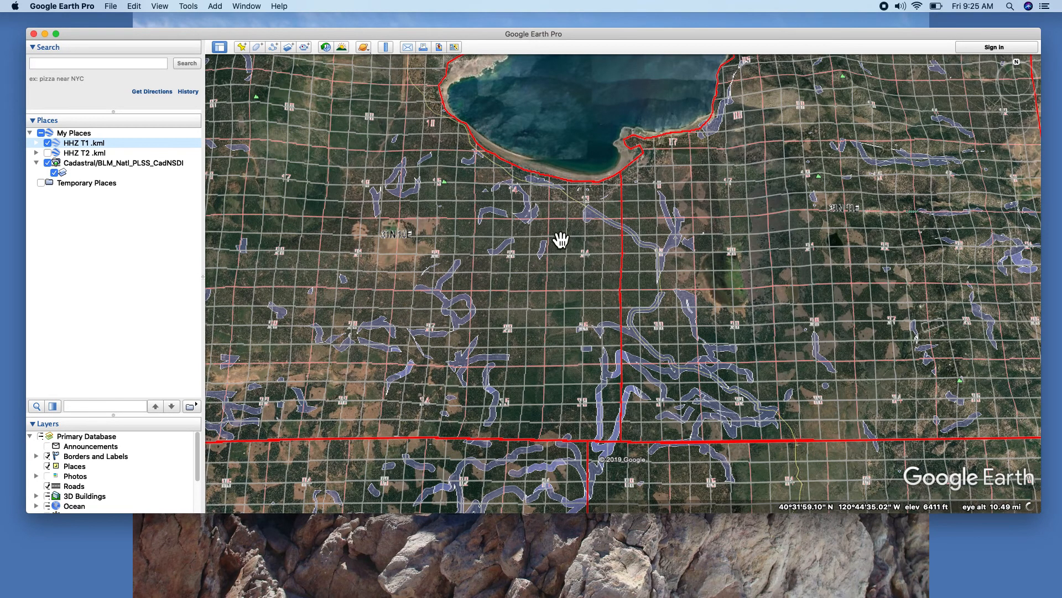
{"action": "left_click", "coordinate": [47, 154]}
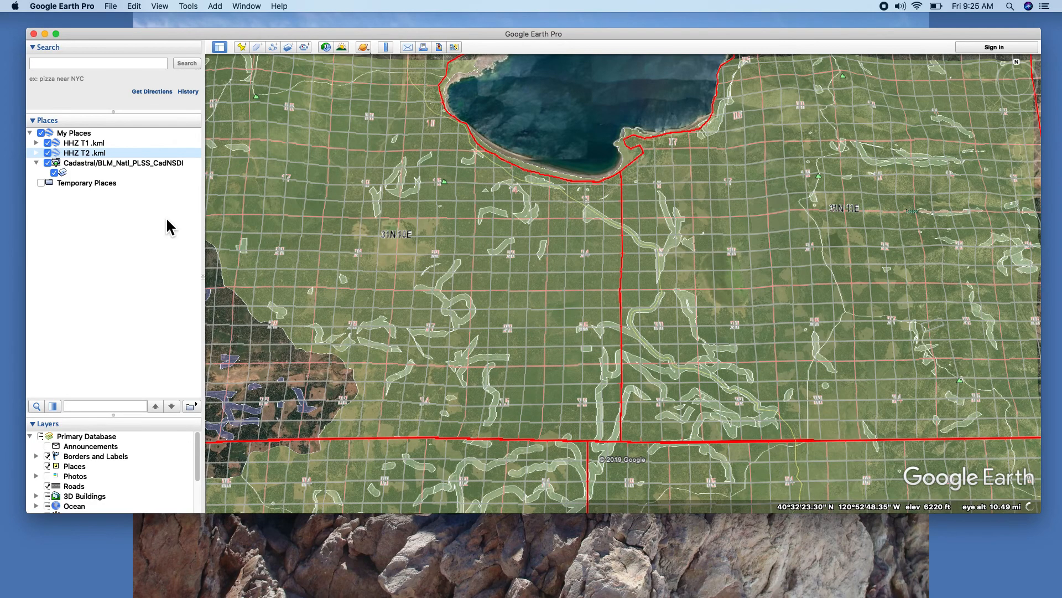
{"action": "left_click", "coordinate": [47, 143]}
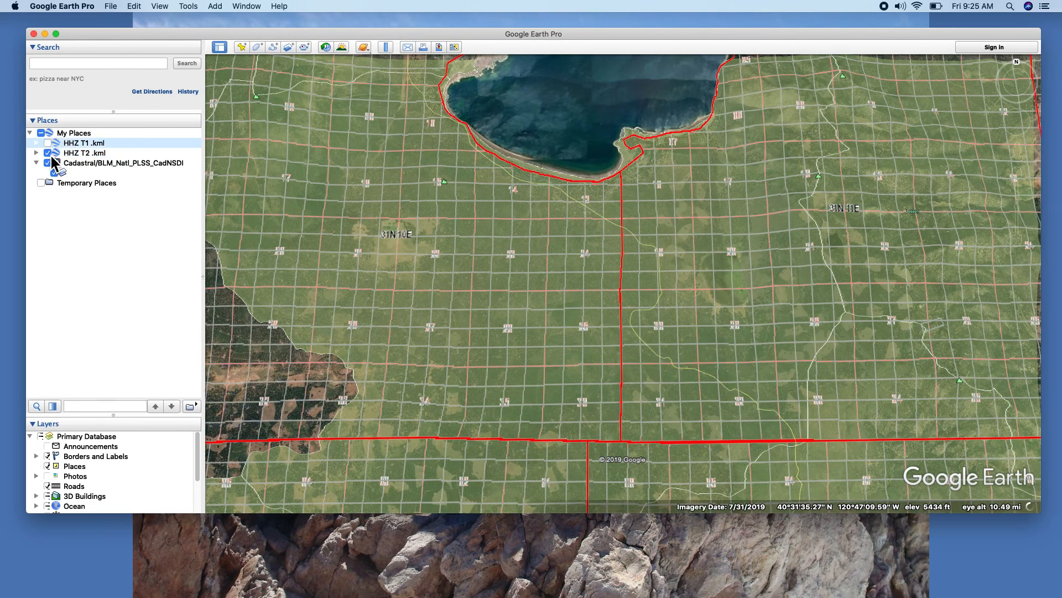
{"action": "left_click", "coordinate": [48, 153]}
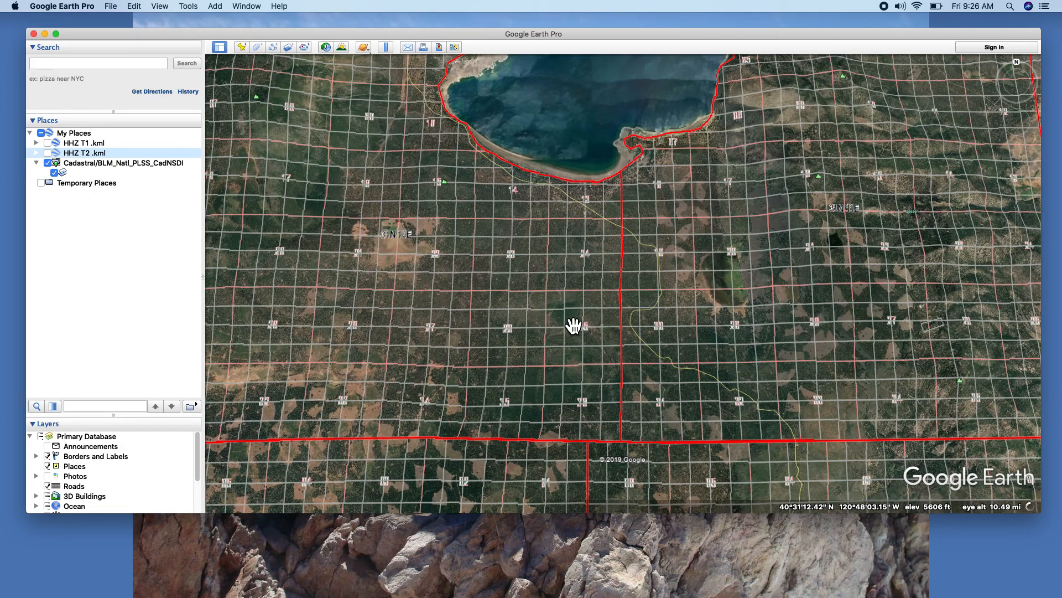
Step: Enlarge the Google Earth Pro window and zoom the map out until the whole PLSS grid around the lake is in view
{"action": "mouse_move", "coordinate": [1028, 287]}
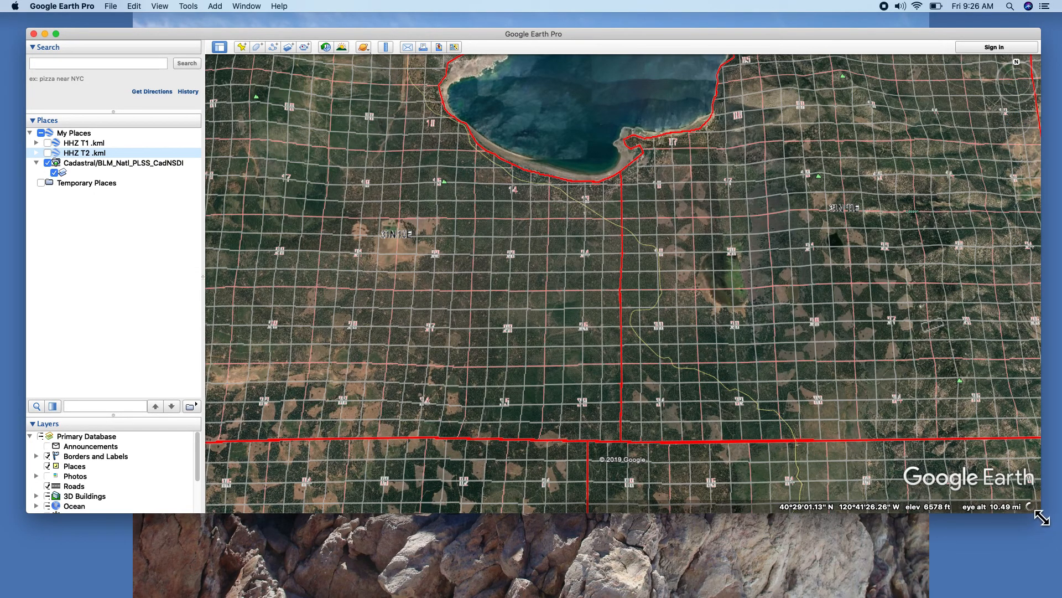
{"action": "left_click_drag", "start_coordinate": [1037, 520], "coordinate": [1053, 593]}
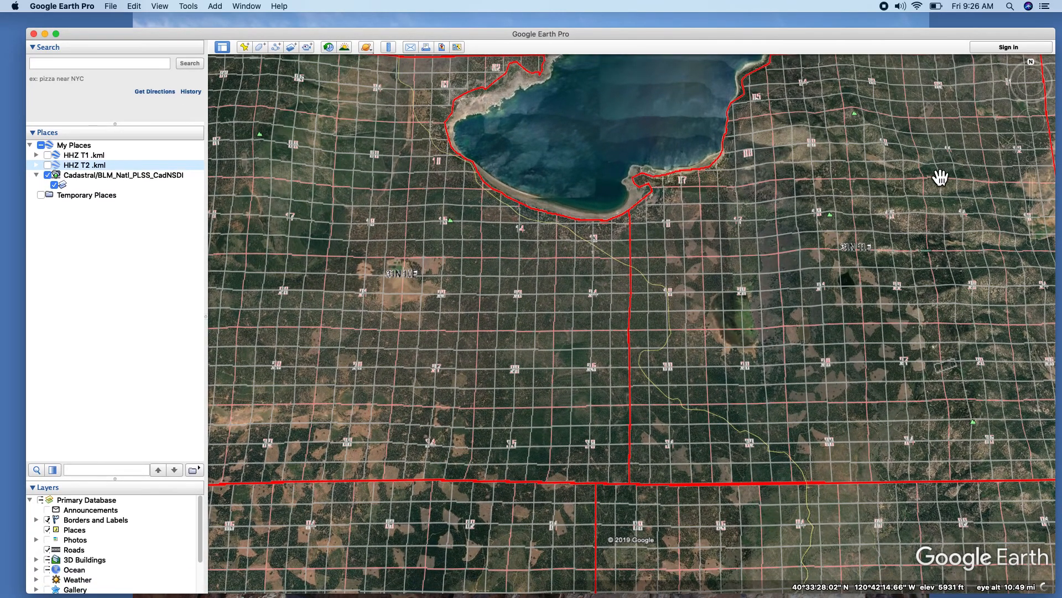
{"action": "mouse_move", "coordinate": [1034, 199]}
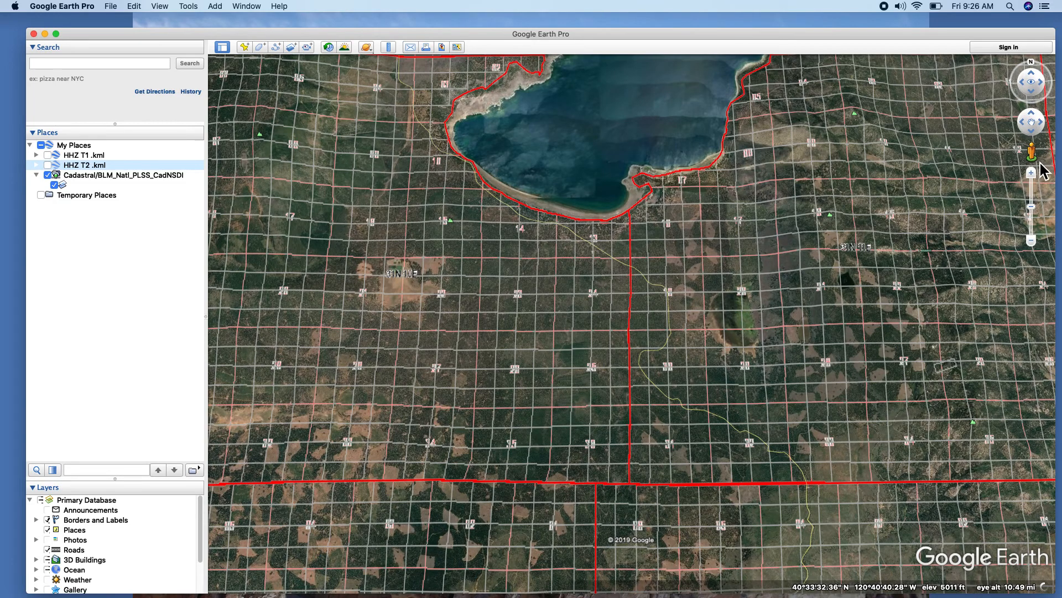
{"action": "left_click", "coordinate": [1032, 208]}
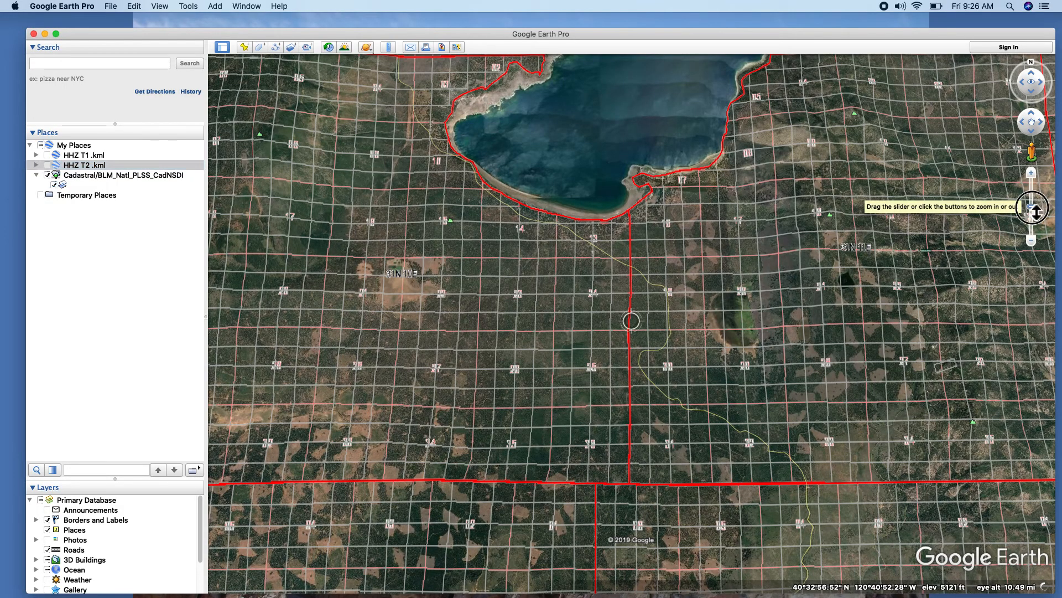
{"action": "left_click_drag", "start_coordinate": [1033, 208], "coordinate": [1043, 229]}
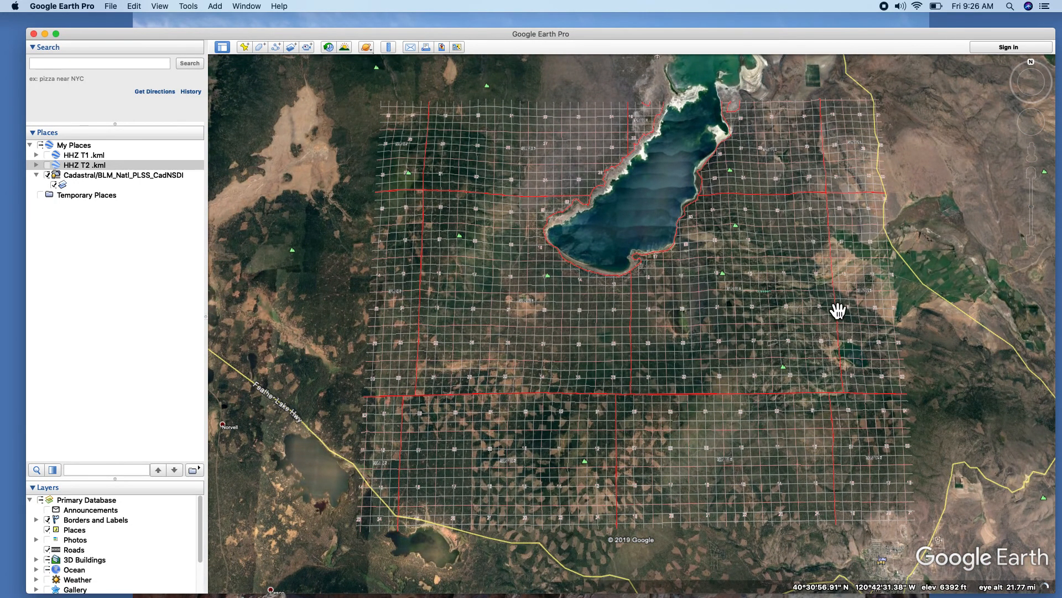
{"action": "left_click_drag", "start_coordinate": [554, 337], "coordinate": [575, 318]}
{"action": "left_click_drag", "start_coordinate": [749, 330], "coordinate": [694, 292]}
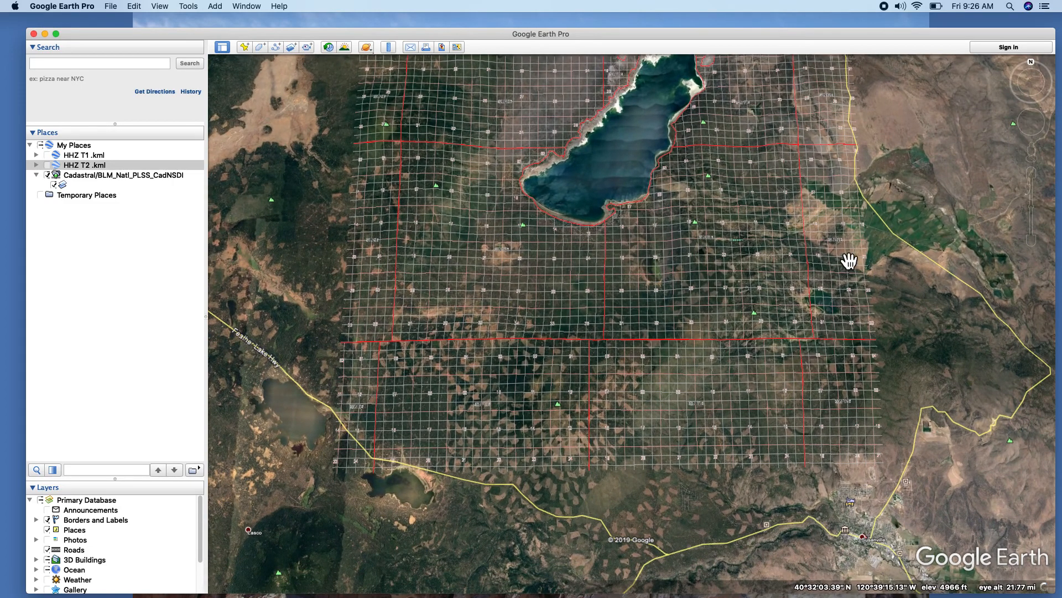
{"action": "mouse_move", "coordinate": [1039, 230]}
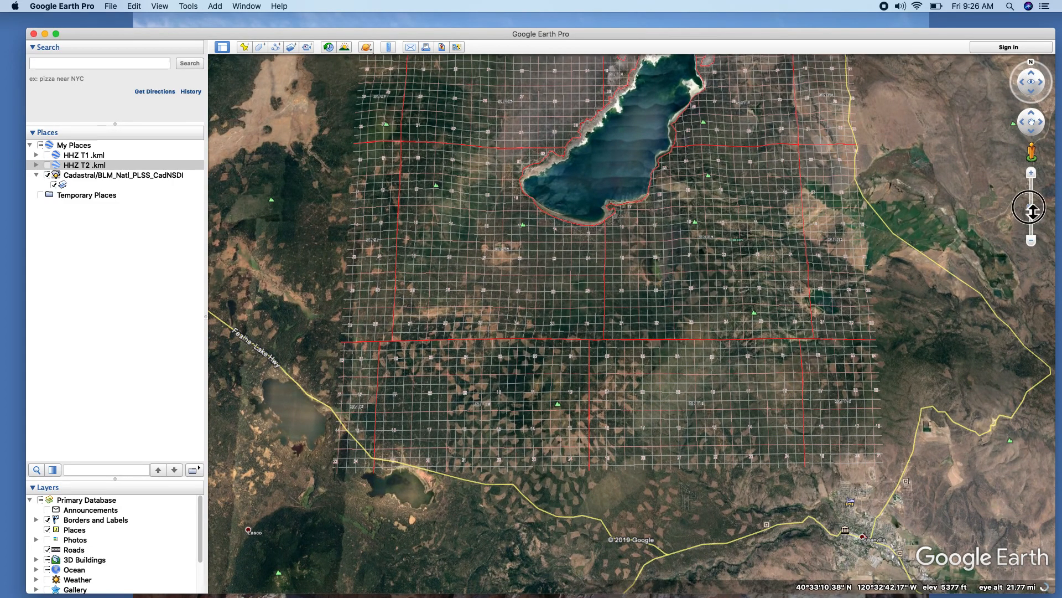
{"action": "left_click_drag", "start_coordinate": [1033, 216], "coordinate": [1036, 214]}
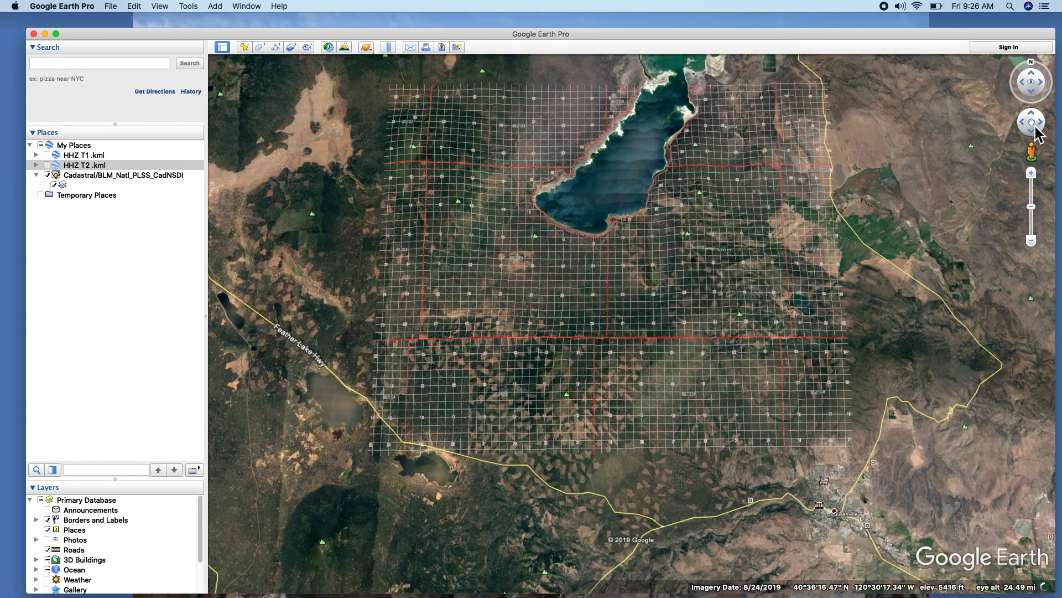
Step: Pan the map in several directions and back until the whole PLSS grid south of the green lake inlets is in view
{"action": "left_click_drag", "start_coordinate": [1036, 131], "coordinate": [1035, 132]}
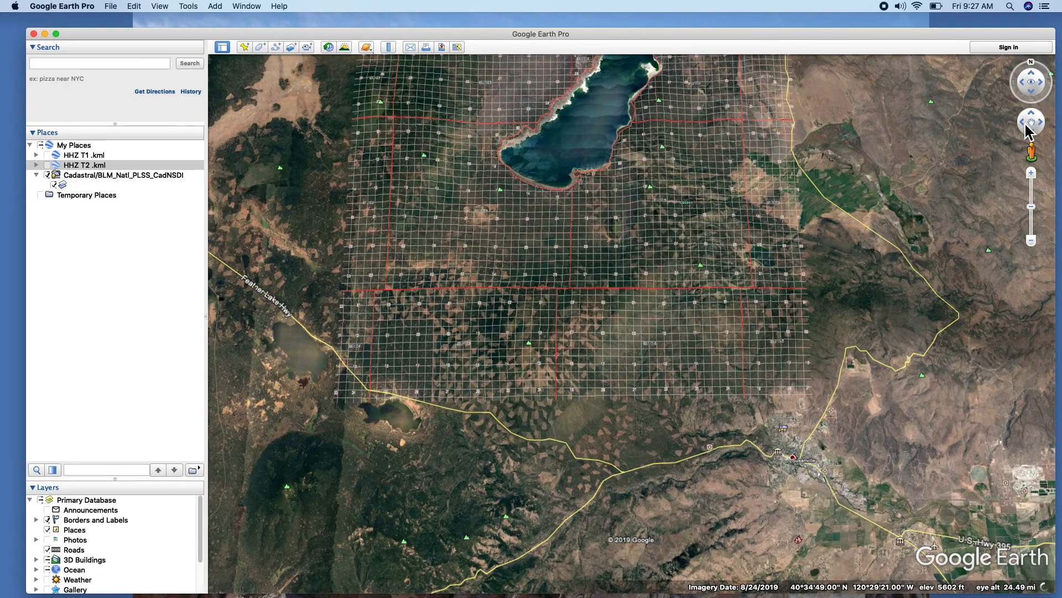
{"action": "left_click_drag", "start_coordinate": [1026, 127], "coordinate": [1035, 120]}
{"action": "left_click", "coordinate": [1035, 132]}
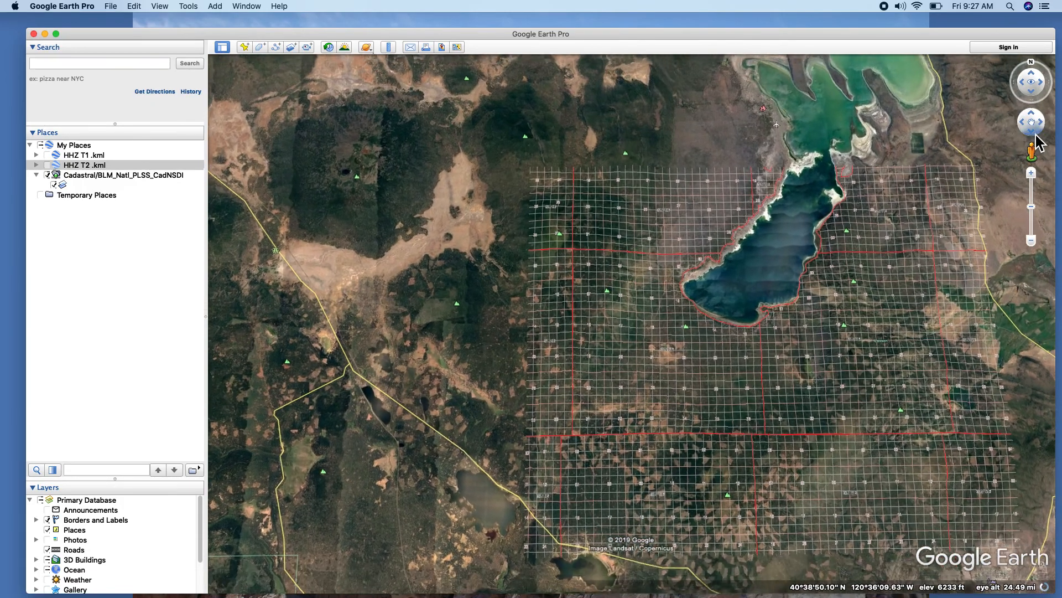
{"action": "mouse_move", "coordinate": [611, 357]}
{"action": "left_mouse_down"}
{"action": "mouse_move", "coordinate": [539, 347]}
{"action": "mouse_move", "coordinate": [630, 355]}
{"action": "mouse_move", "coordinate": [623, 337]}
{"action": "mouse_move", "coordinate": [628, 370]}
{"action": "mouse_move", "coordinate": [616, 344]}
{"action": "mouse_move", "coordinate": [619, 354]}
{"action": "left_mouse_up"}
{"action": "left_click_drag", "start_coordinate": [957, 190], "coordinate": [906, 197]}
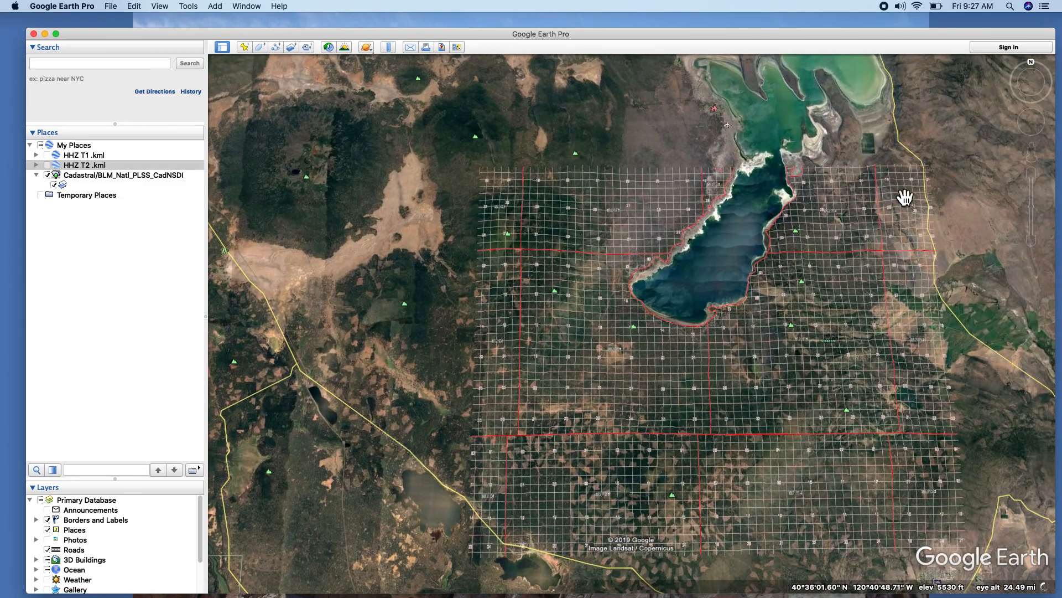
Step: Look up and down over the PLSS grid from the same viewpoint to demonstrate tilting the map view
{"action": "left_click", "coordinate": [1036, 102]}
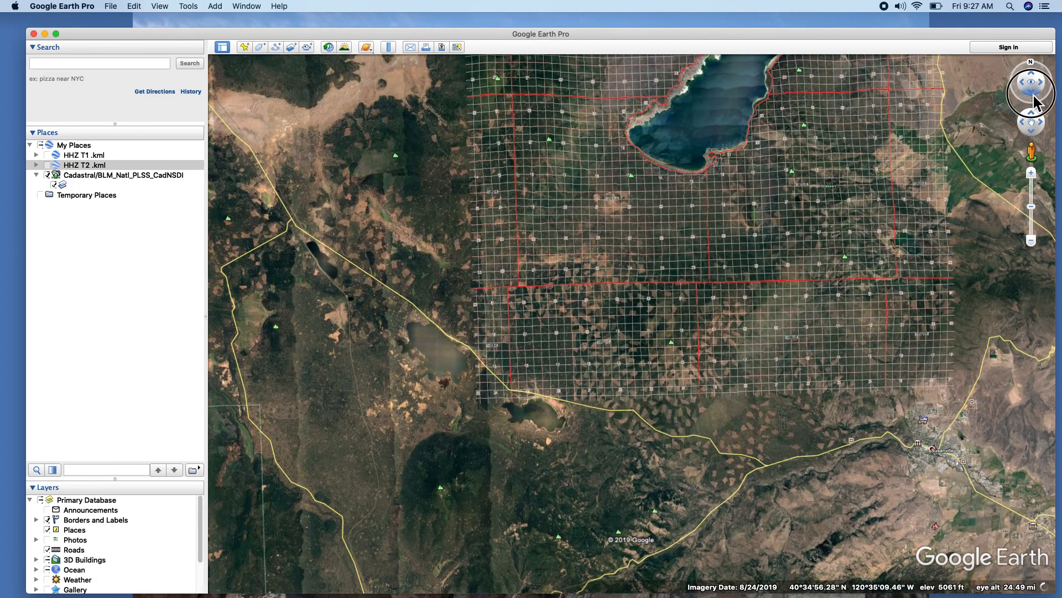
{"action": "left_click", "coordinate": [1035, 99]}
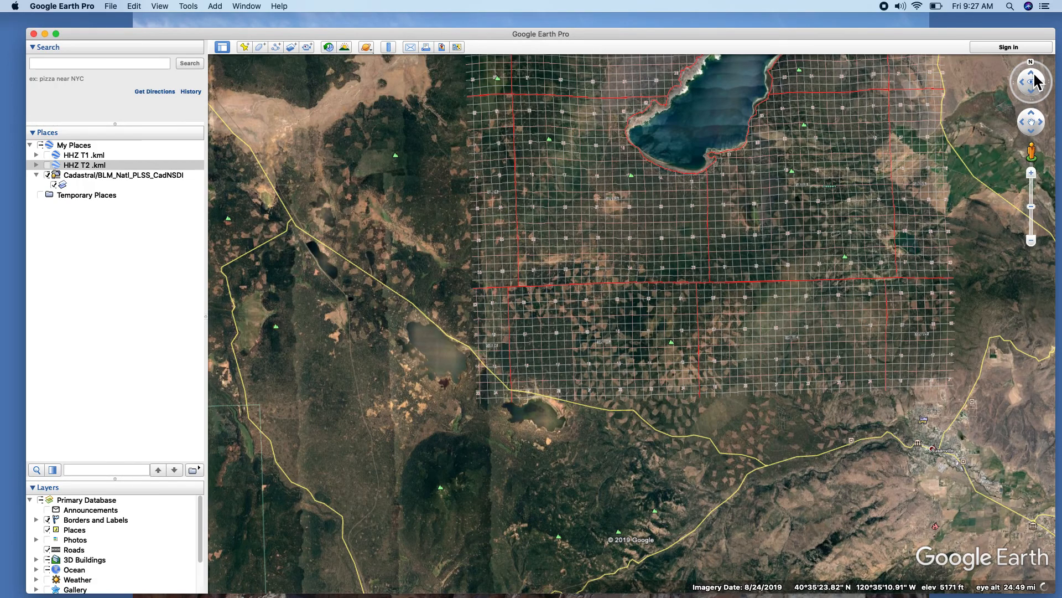
{"action": "left_click", "coordinate": [1034, 74]}
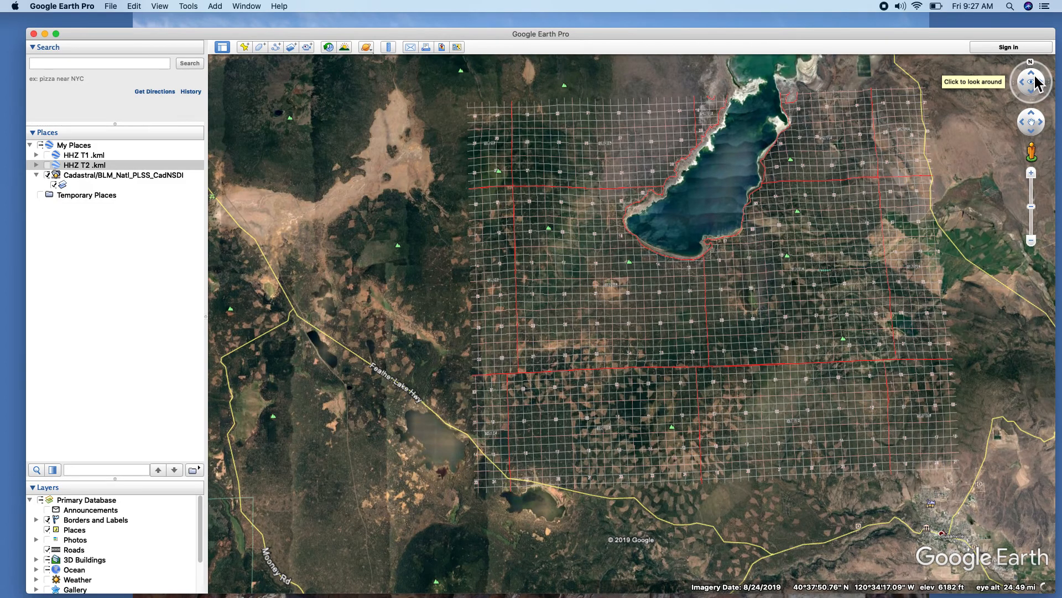
{"action": "left_click", "coordinate": [1037, 82]}
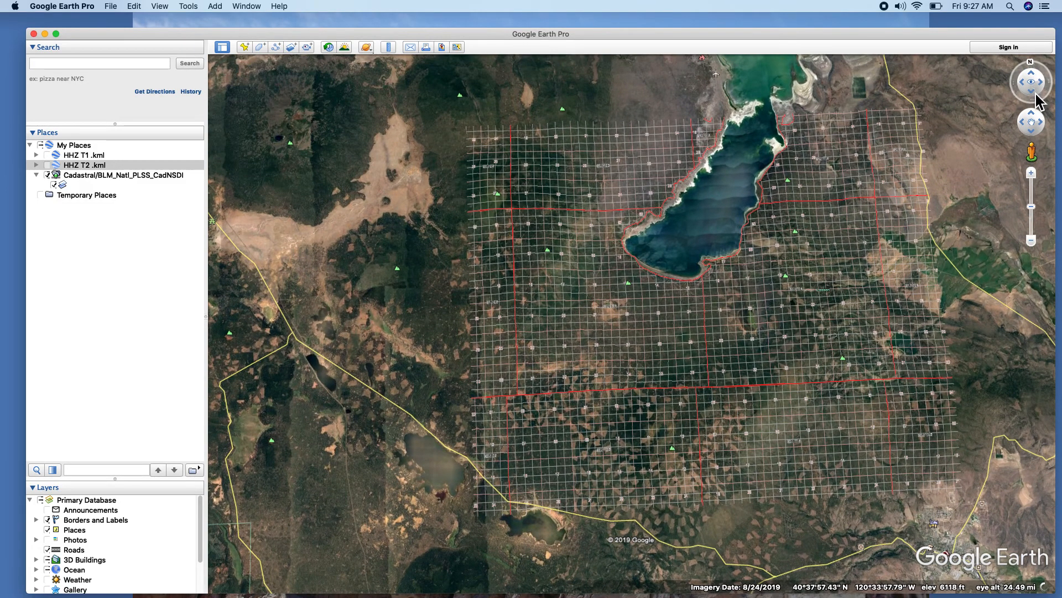
{"action": "left_click", "coordinate": [1034, 93]}
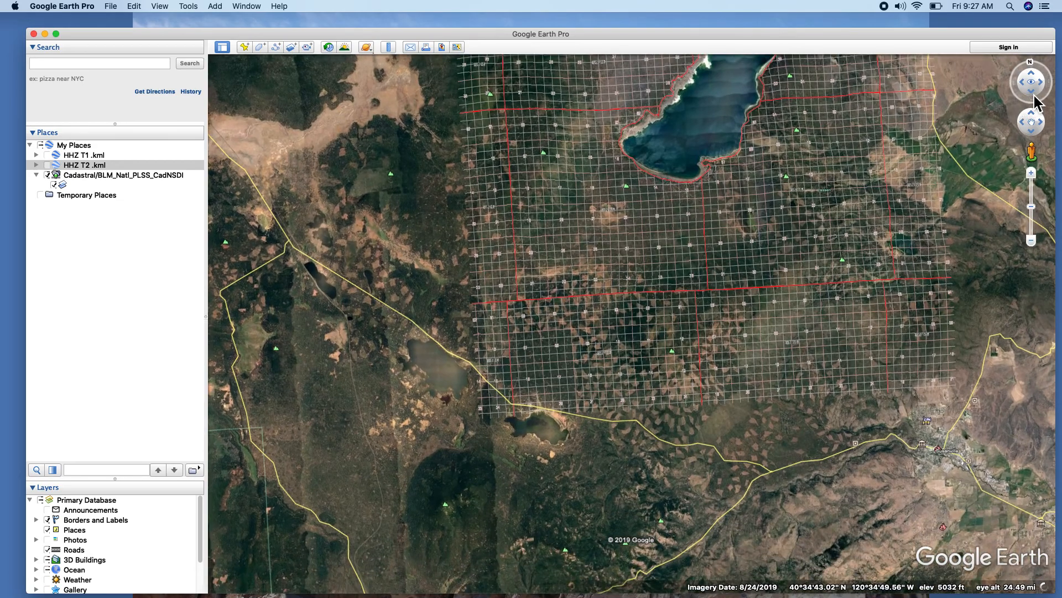
{"action": "left_click", "coordinate": [1034, 94]}
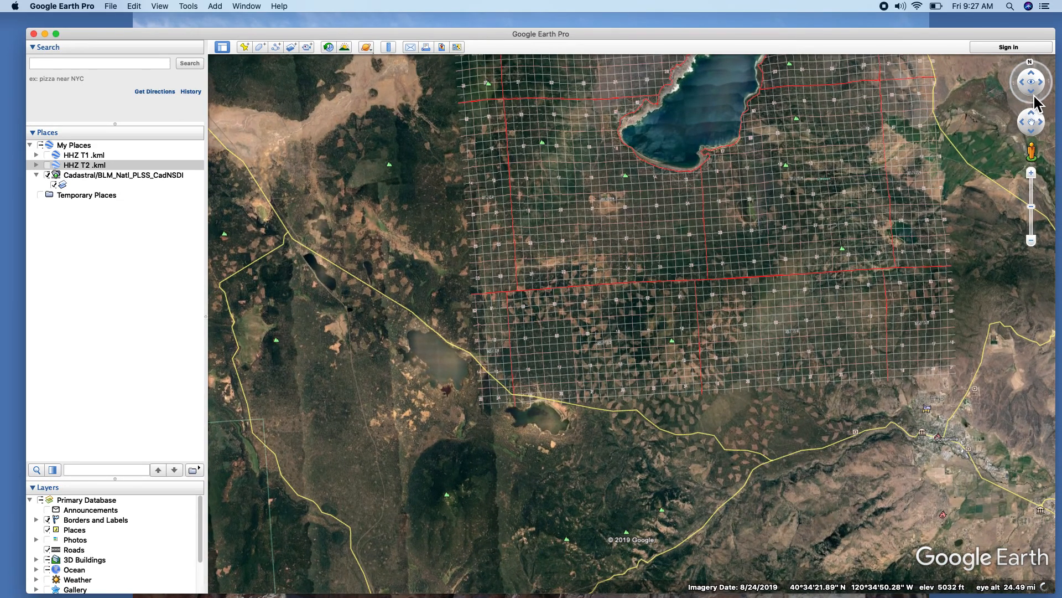
{"action": "left_click", "coordinate": [1033, 94]}
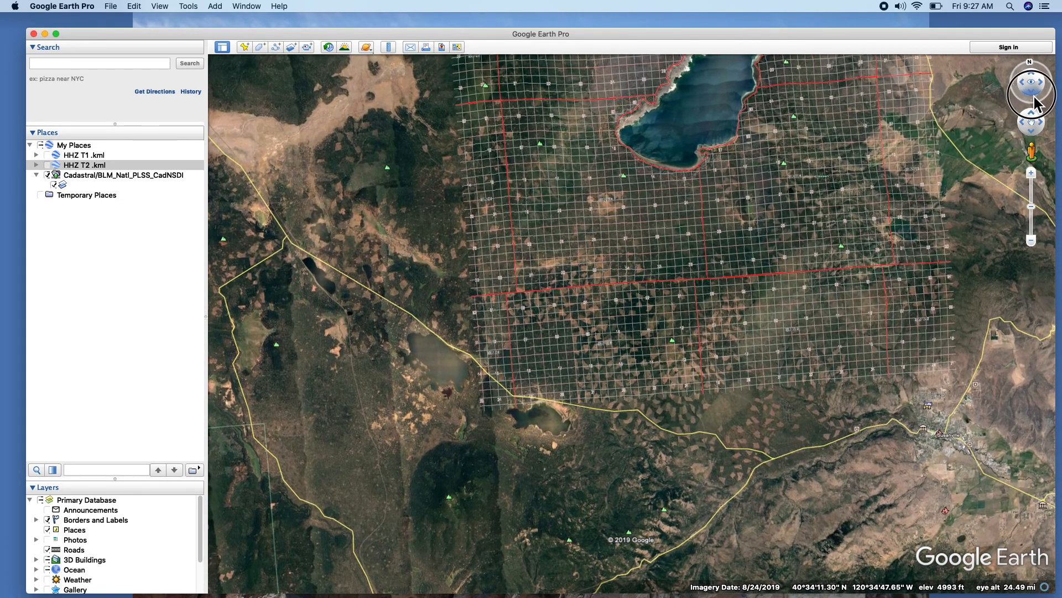
{"action": "left_click", "coordinate": [1034, 97]}
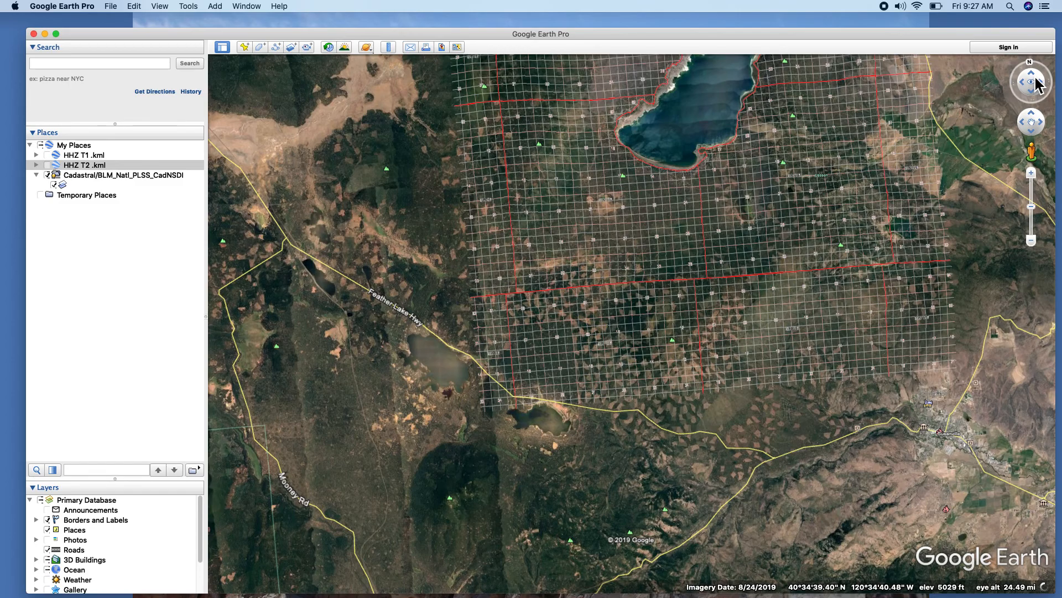
Step: Turn the view around the lake and bring it back to roughly north-up with the whole PLSS grid visible
{"action": "left_click", "coordinate": [1034, 82]}
{"action": "left_click_drag", "start_coordinate": [1036, 82], "coordinate": [1040, 84]}
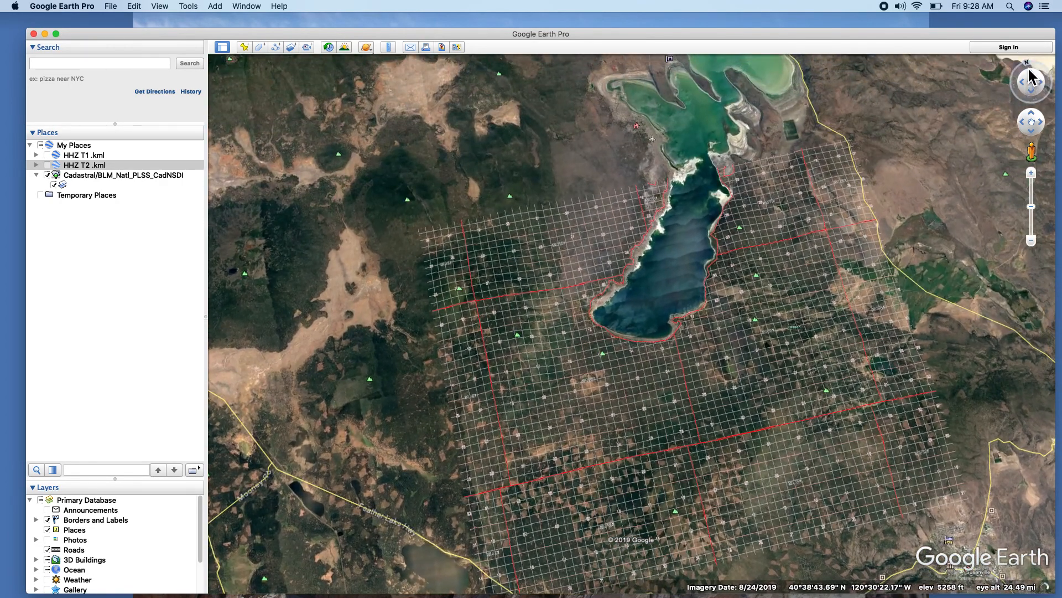
{"action": "left_click", "coordinate": [1038, 67]}
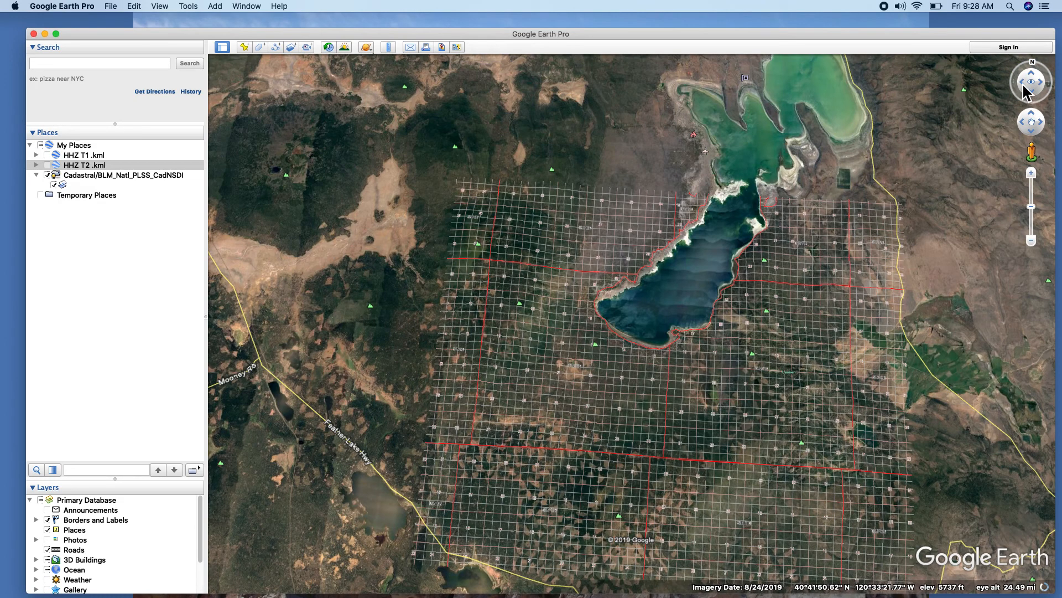
{"action": "left_click", "coordinate": [1022, 83]}
{"action": "left_click", "coordinate": [1045, 84]}
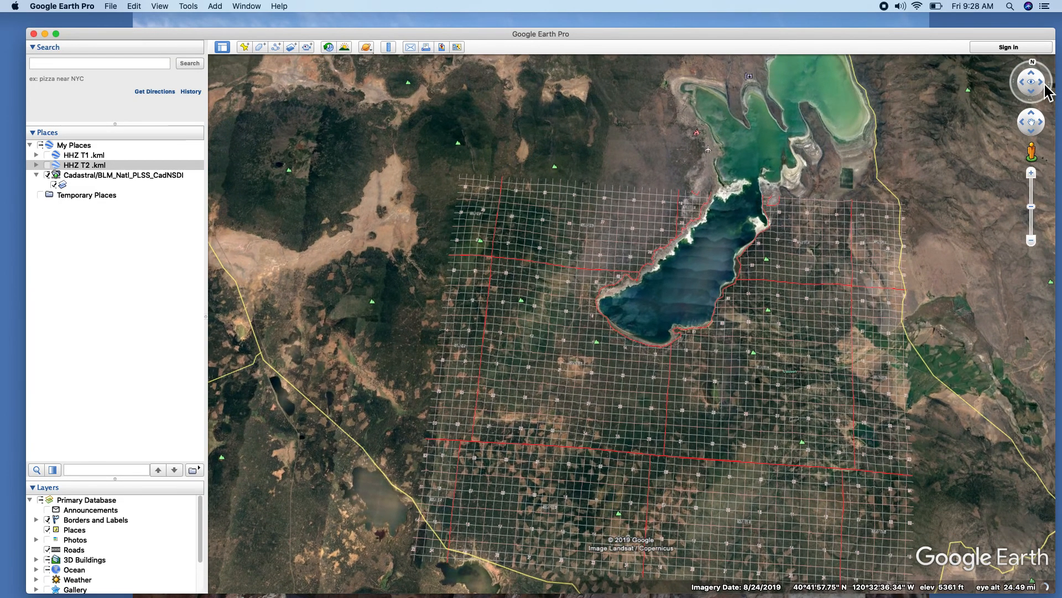
{"action": "left_click", "coordinate": [1024, 86]}
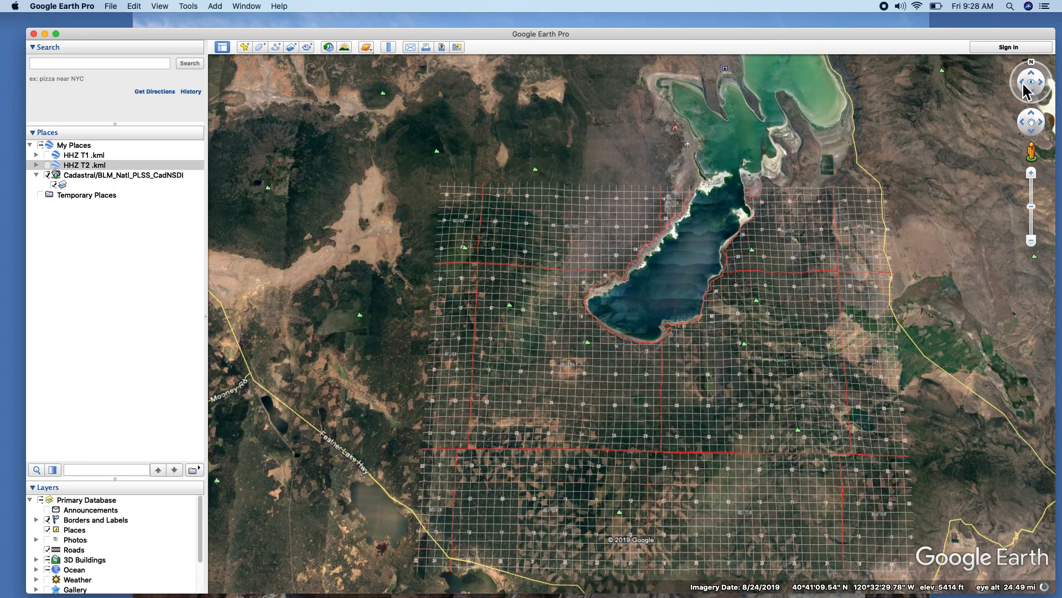
{"action": "left_click", "coordinate": [1023, 86]}
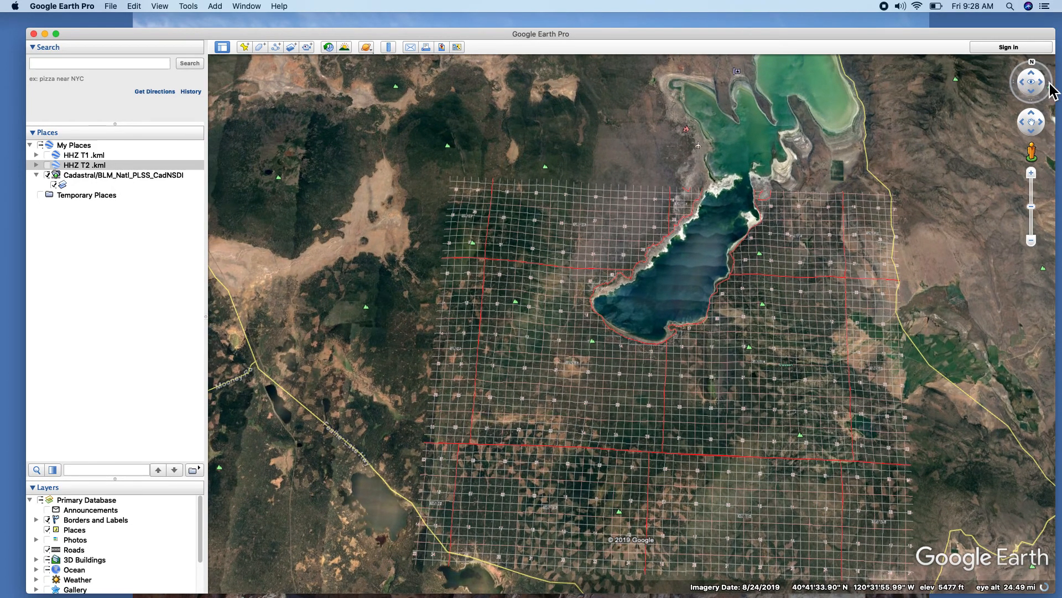
{"action": "left_click", "coordinate": [1045, 85]}
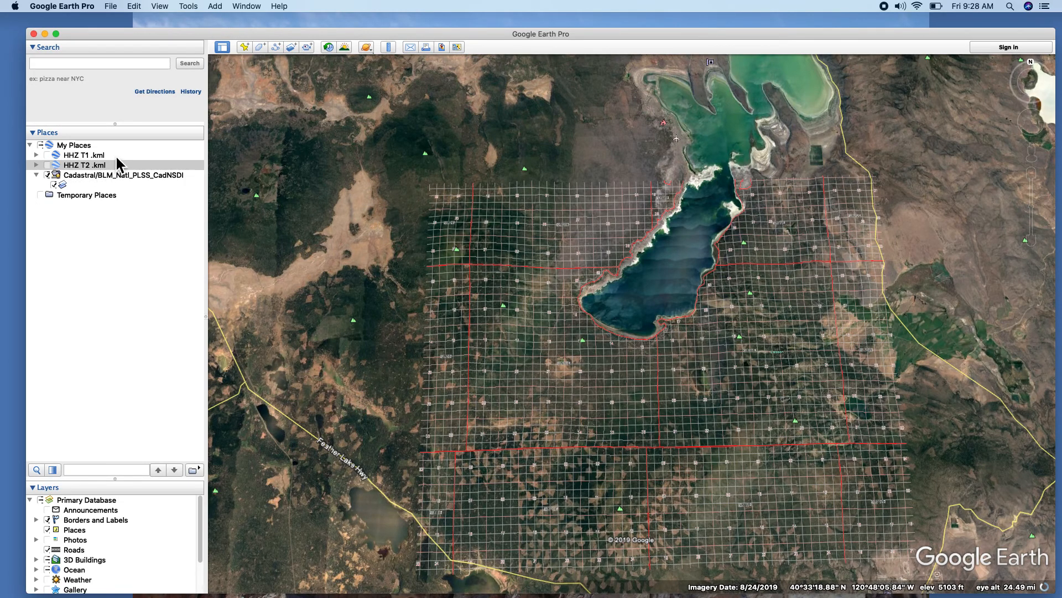
Step: Create a new image overlay from Eagle pg2.png in the Eagle project folder
{"action": "left_click", "coordinate": [216, 7]}
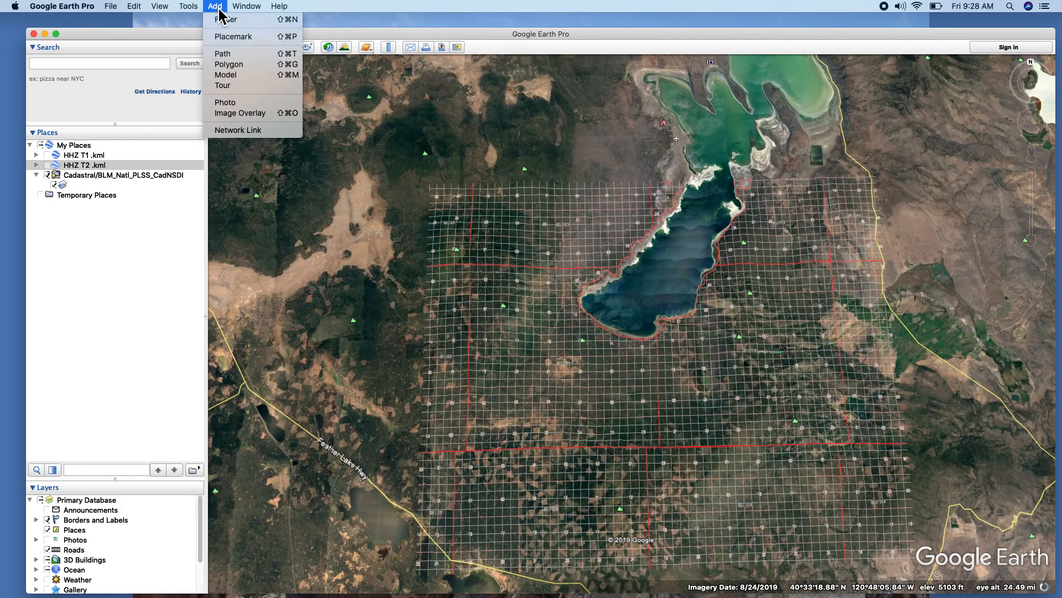
{"action": "left_click", "coordinate": [252, 114]}
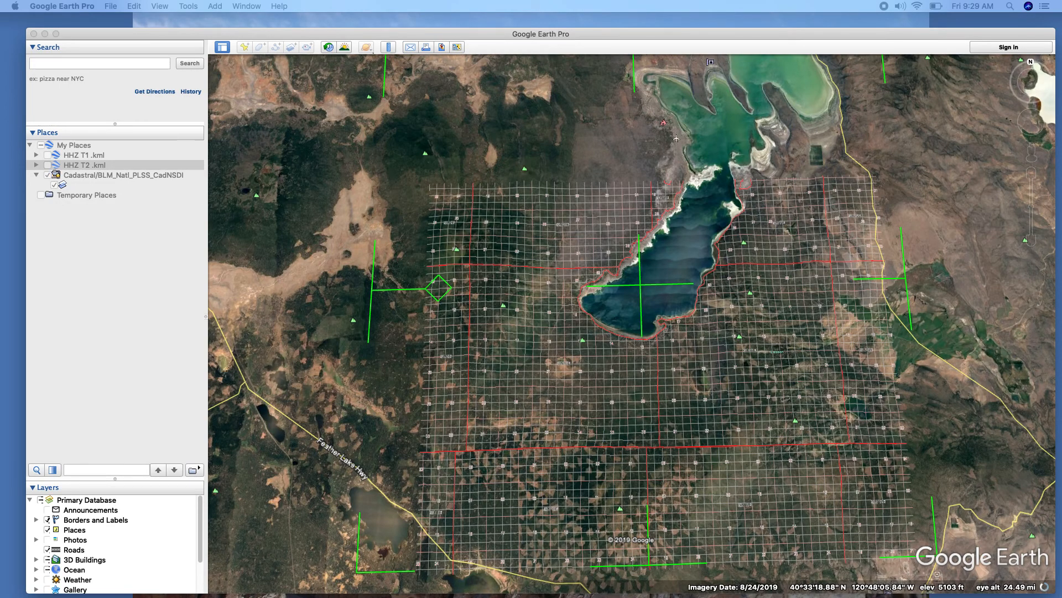
{"action": "left_click_drag", "start_coordinate": [196, 182], "coordinate": [170, 241]}
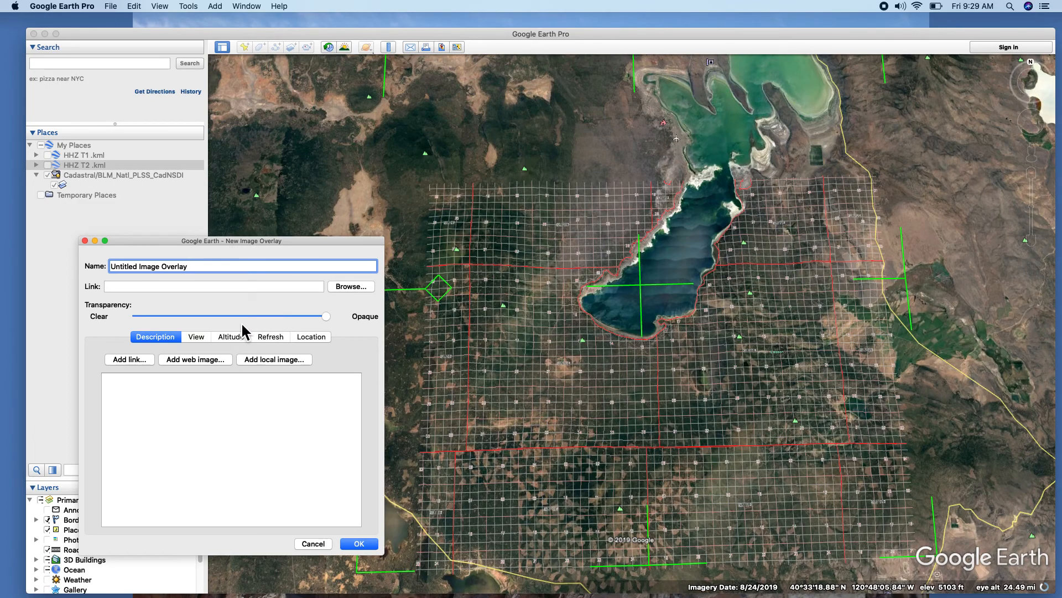
{"action": "left_click", "coordinate": [358, 288]}
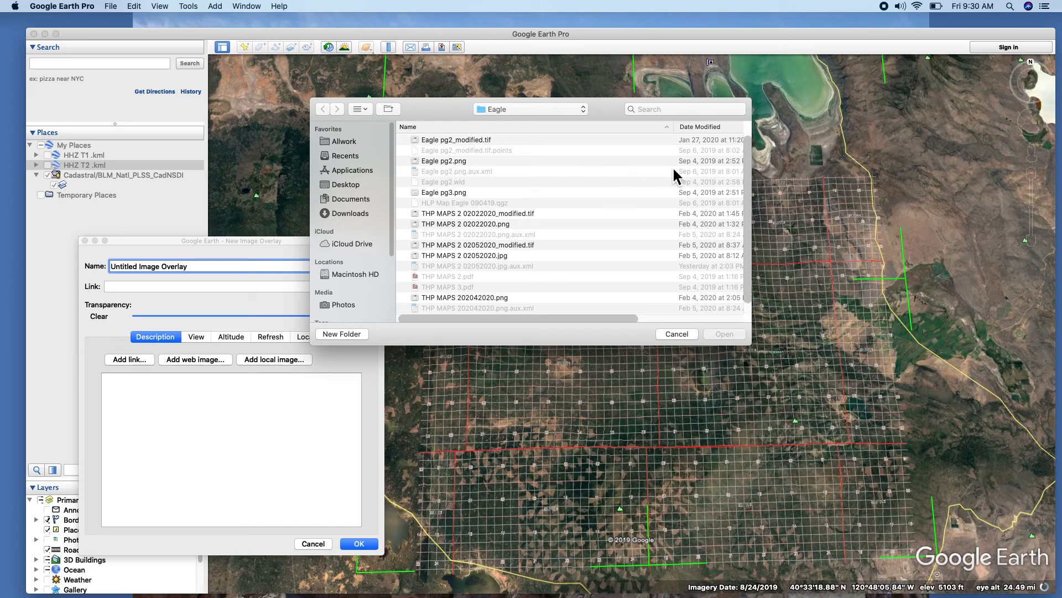
{"action": "mouse_move", "coordinate": [753, 148]}
{"action": "left_mouse_down"}
{"action": "mouse_move", "coordinate": [757, 177]}
{"action": "mouse_move", "coordinate": [755, 135]}
{"action": "left_mouse_up"}
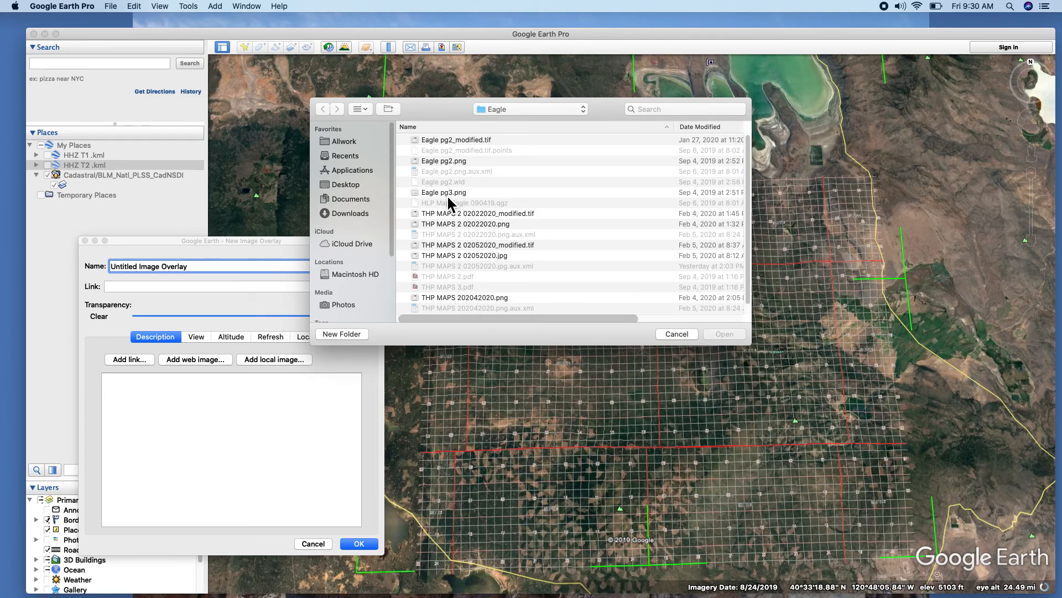
{"action": "left_click", "coordinate": [444, 161]}
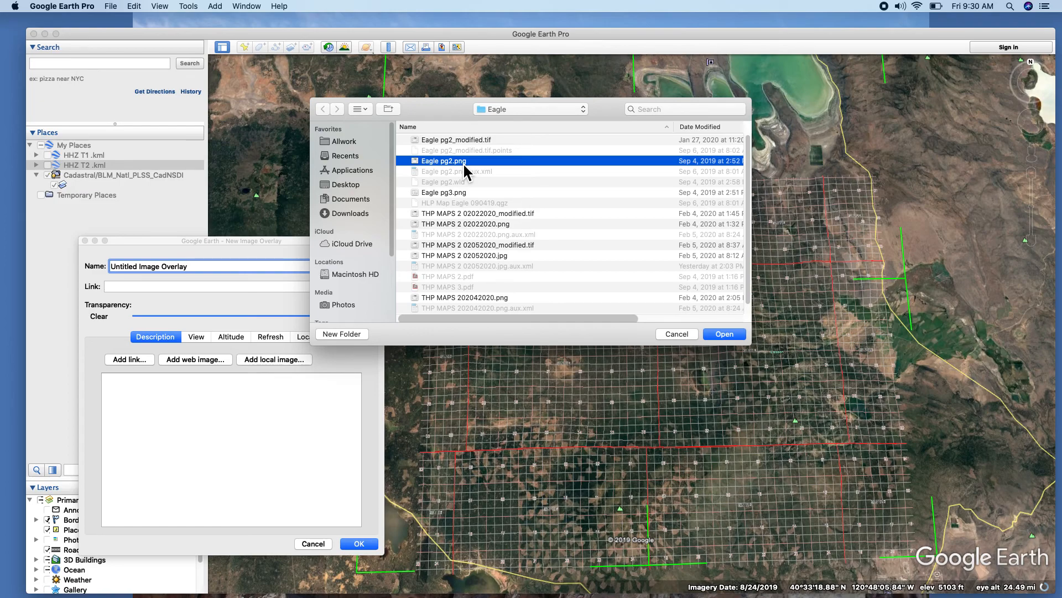
{"action": "double_click", "coordinate": [463, 161]}
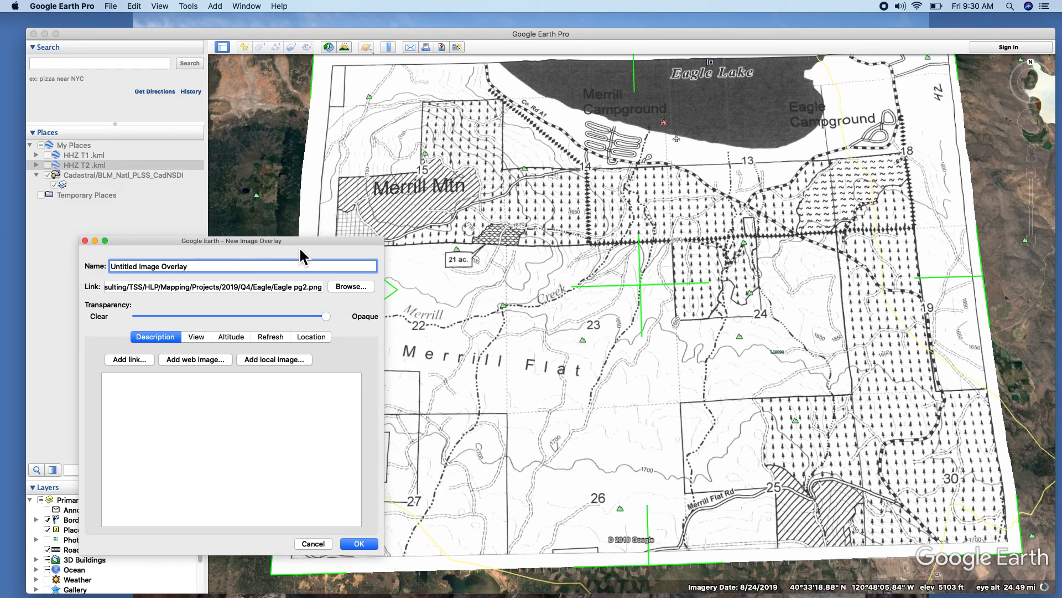
Step: Name the new image overlay Eagle and save it to Places
{"action": "left_click_drag", "start_coordinate": [300, 244], "coordinate": [204, 267]}
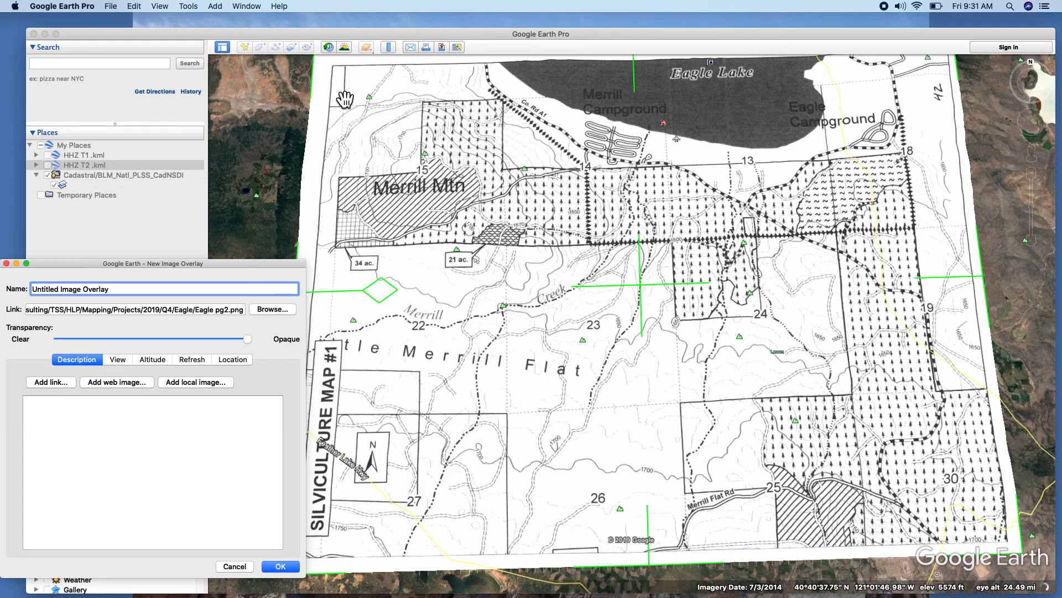
{"action": "left_click_drag", "start_coordinate": [128, 263], "coordinate": [347, 323]}
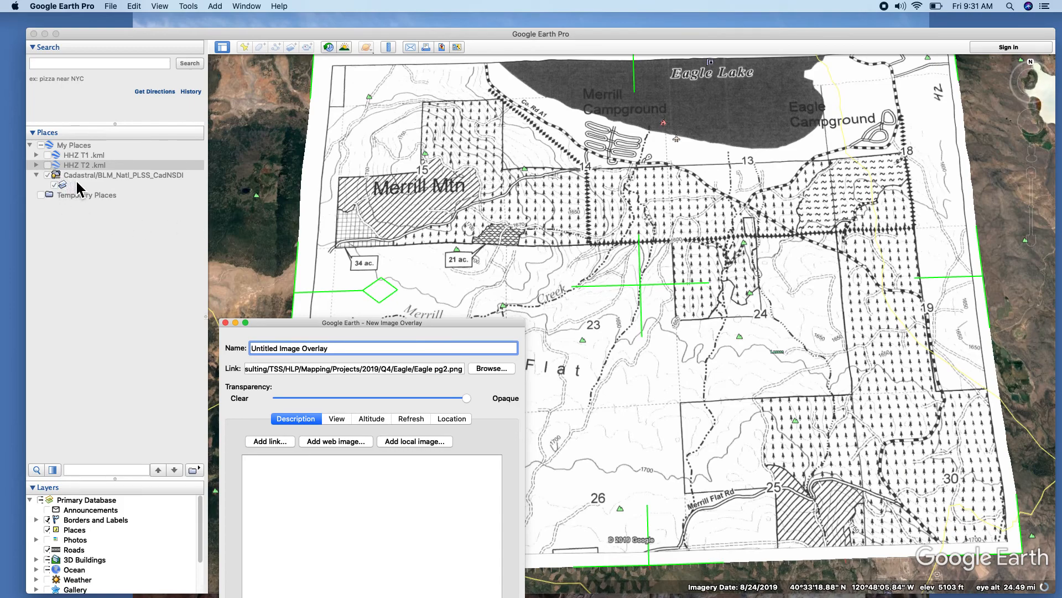
{"action": "left_click_drag", "start_coordinate": [280, 325], "coordinate": [228, 234]}
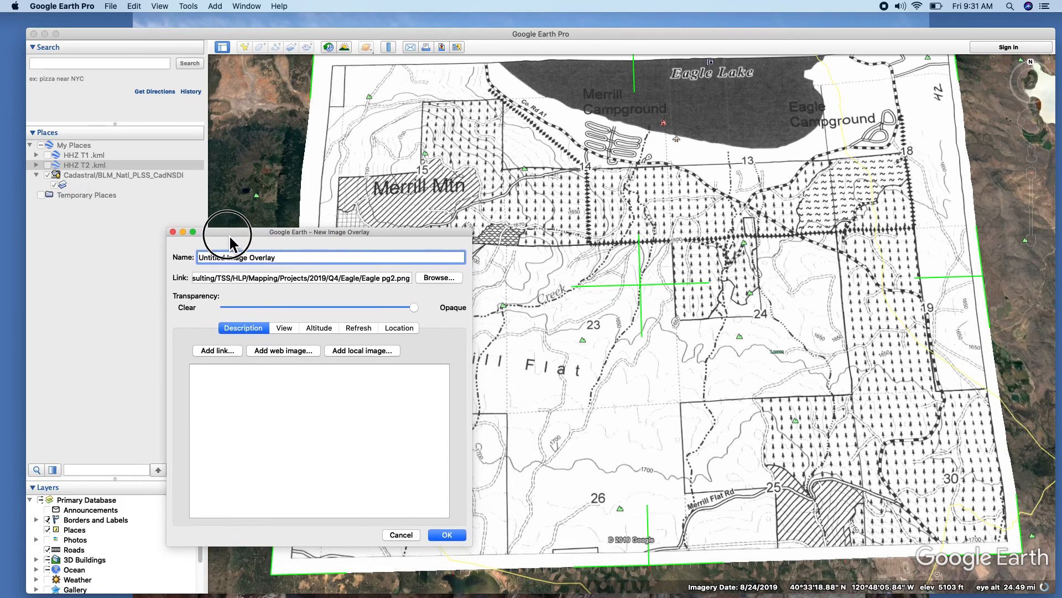
{"action": "triple_click", "coordinate": [281, 258]}
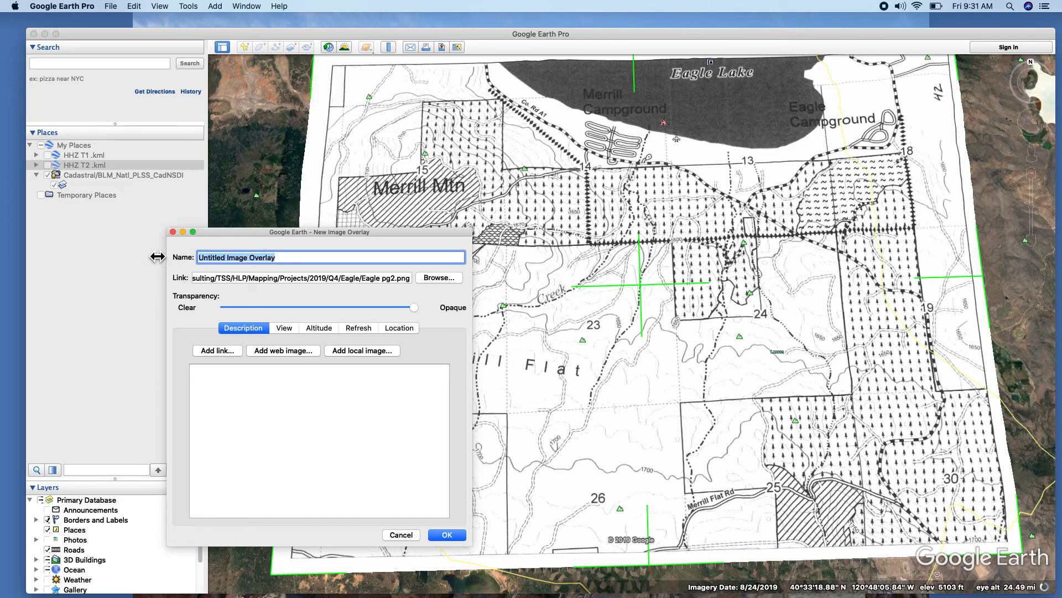
{"action": "type", "text": "Eagle"}
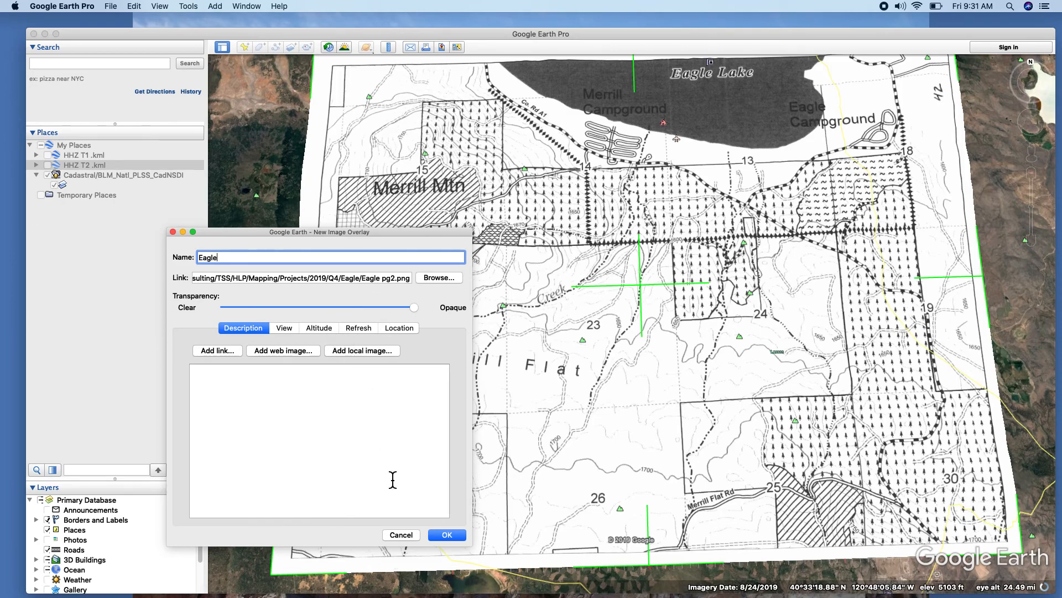
{"action": "left_click", "coordinate": [443, 535]}
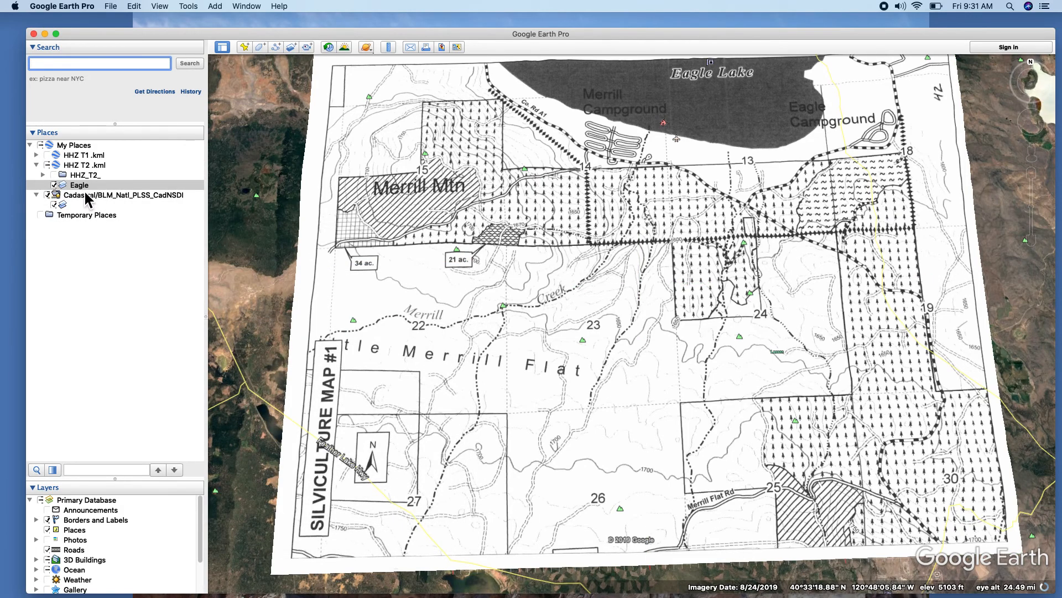
Step: Hide the Eagle overlay to reveal the PLSS grid beneath it, and show the overlay again
{"action": "left_click", "coordinate": [54, 185]}
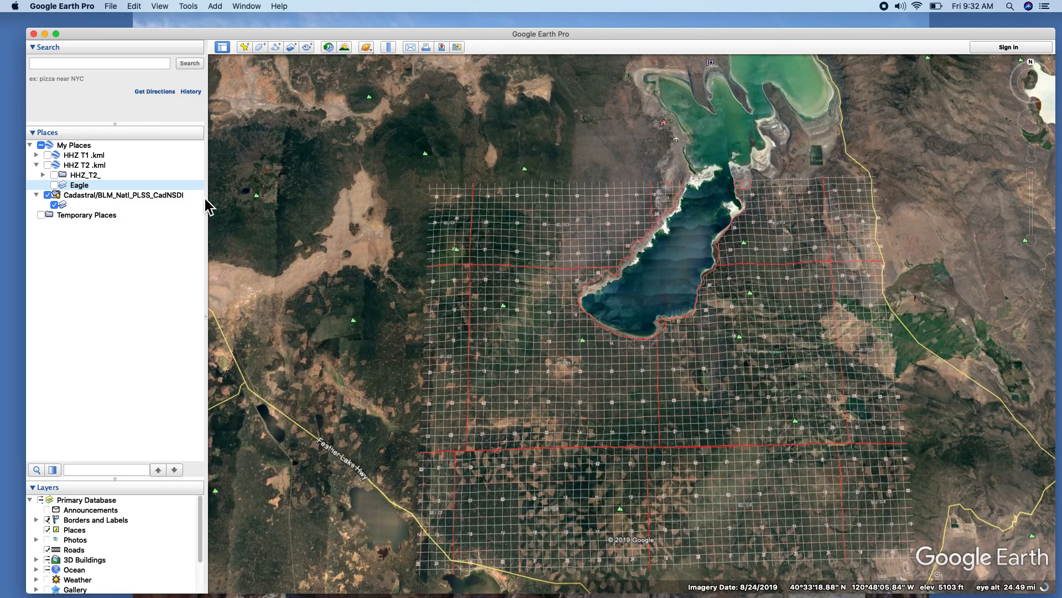
{"action": "left_click", "coordinate": [54, 185]}
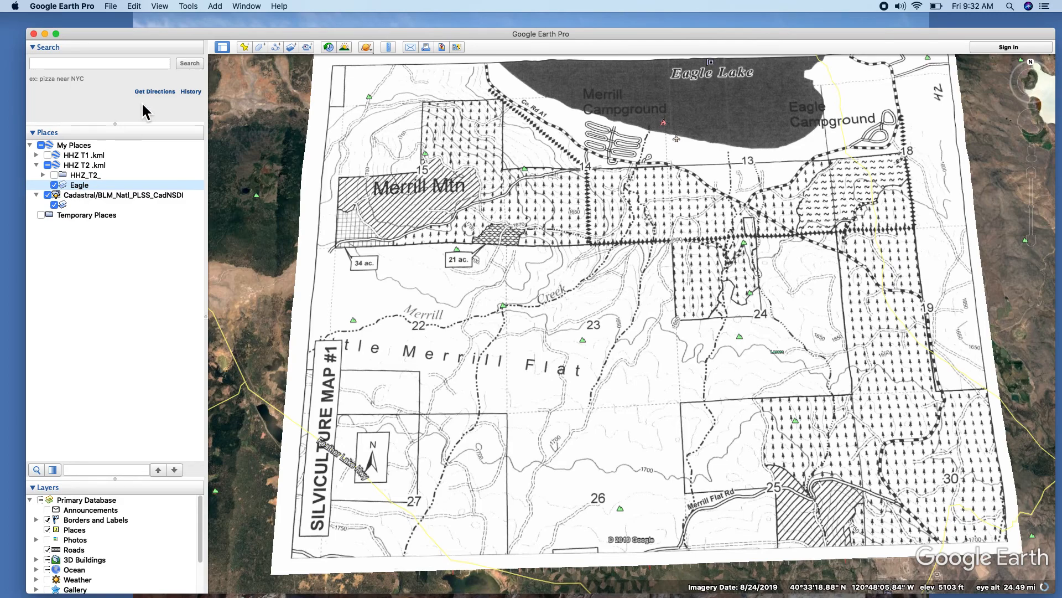
Step: Open the Eagle image overlay for editing and shrink it from its southwest corner to a fraction of its original size
{"action": "left_click", "coordinate": [111, 6]}
{"action": "mouse_move", "coordinate": [132, 12]}
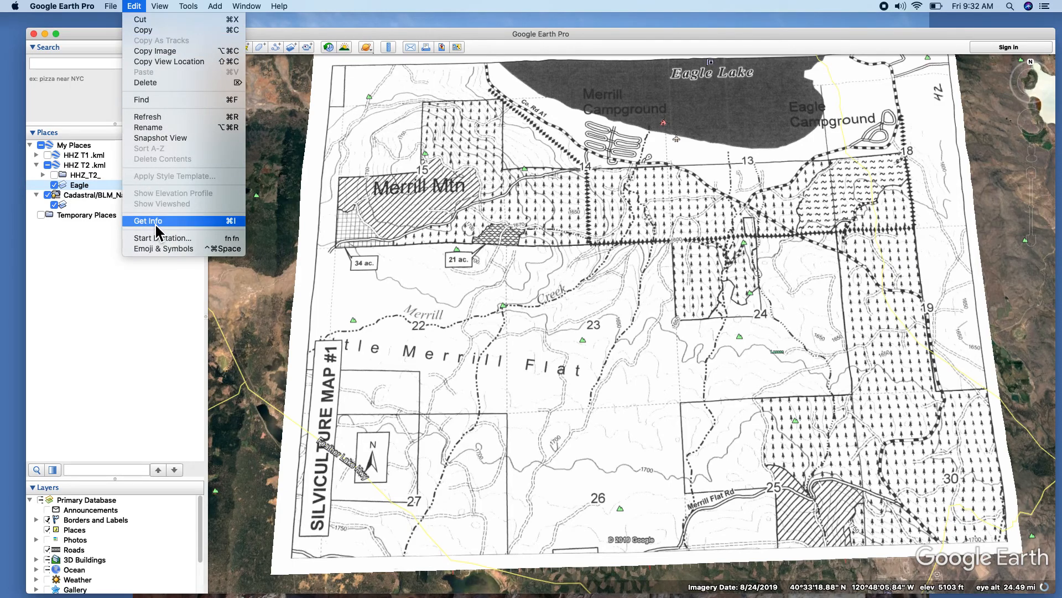
{"action": "left_click", "coordinate": [78, 192]}
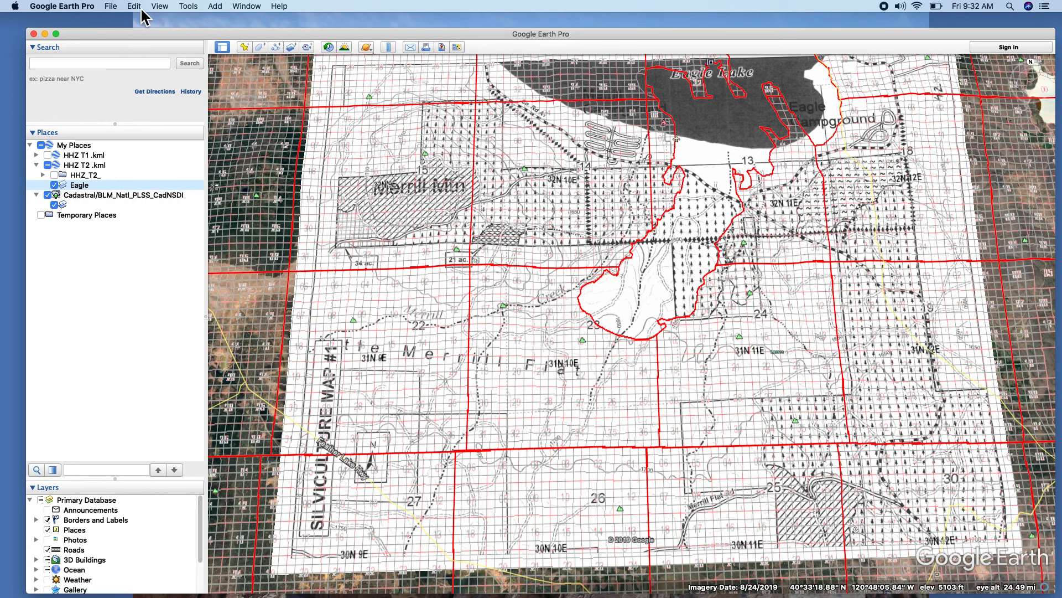
{"action": "left_click", "coordinate": [135, 6]}
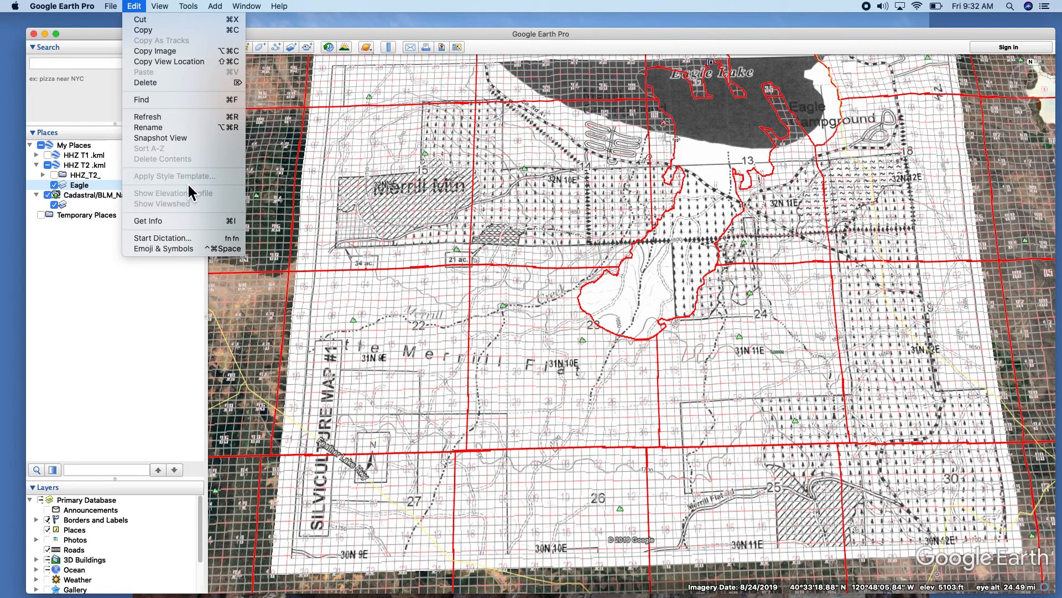
{"action": "left_click", "coordinate": [224, 221]}
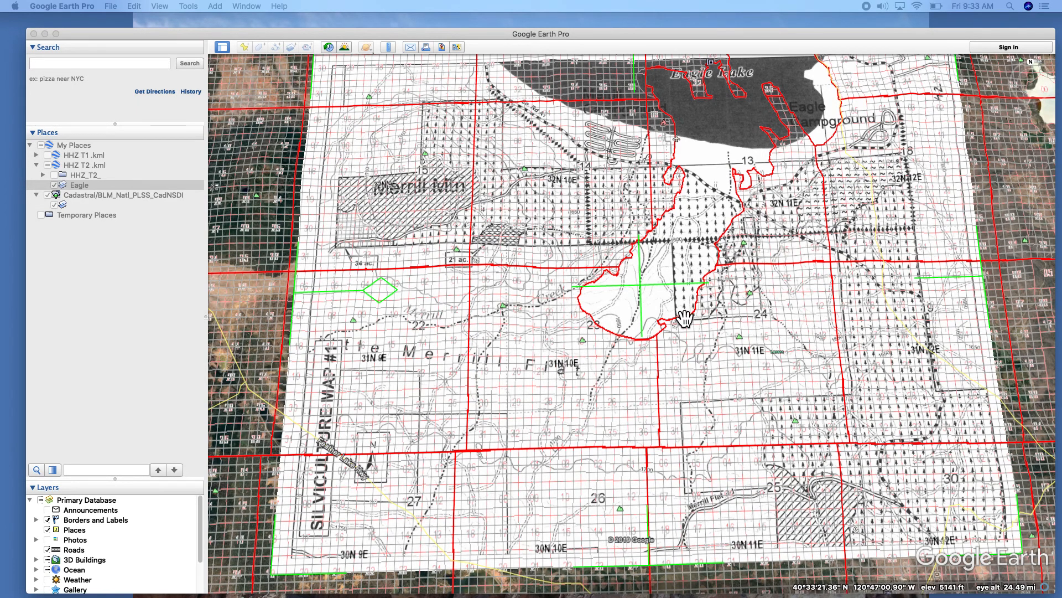
{"action": "left_click", "coordinate": [273, 574]}
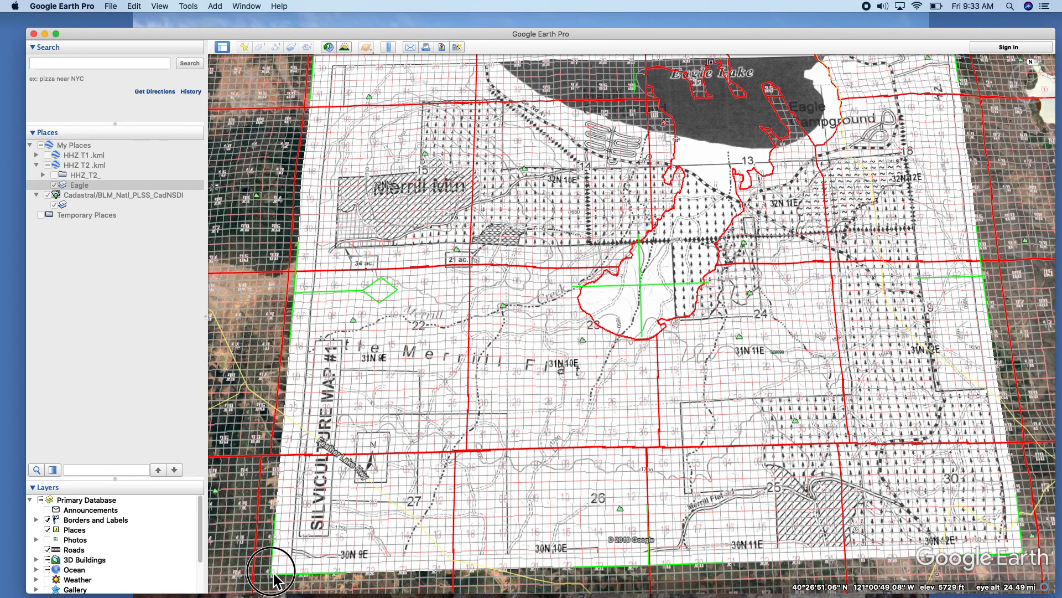
{"action": "left_click_drag", "start_coordinate": [273, 574], "coordinate": [631, 344]}
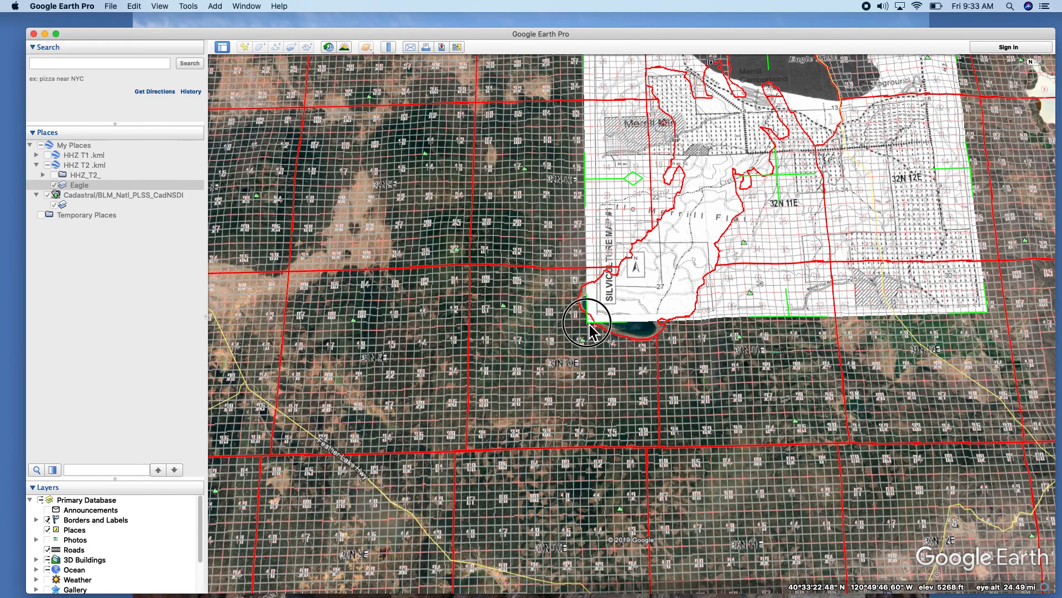
{"action": "left_click_drag", "start_coordinate": [597, 324], "coordinate": [614, 306]}
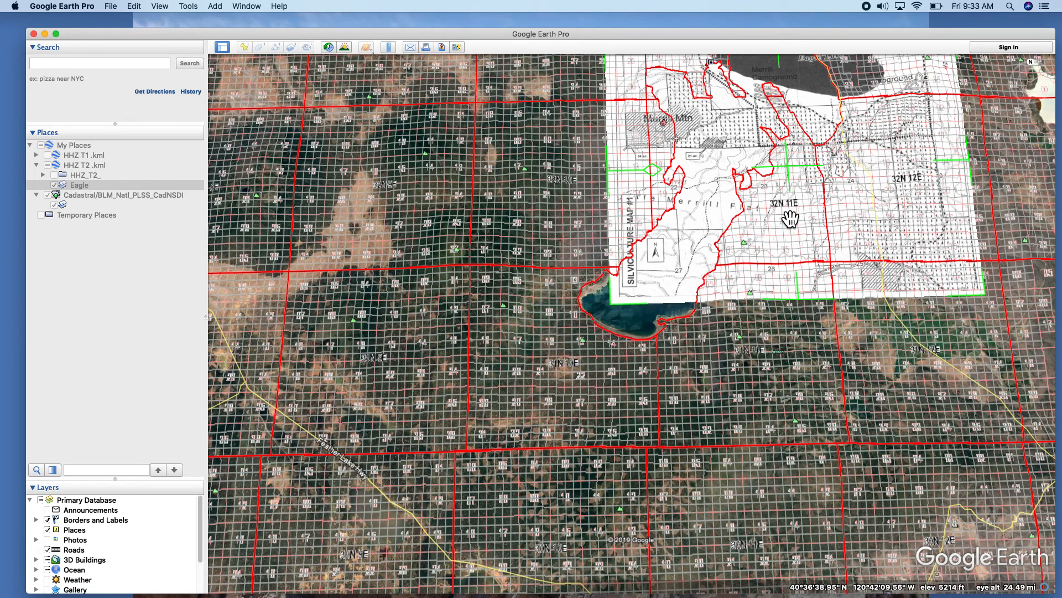
Step: Move the Eagle overlay south so its upper edge crosses the southern tip of the lake
{"action": "left_click_drag", "start_coordinate": [825, 177], "coordinate": [825, 177]}
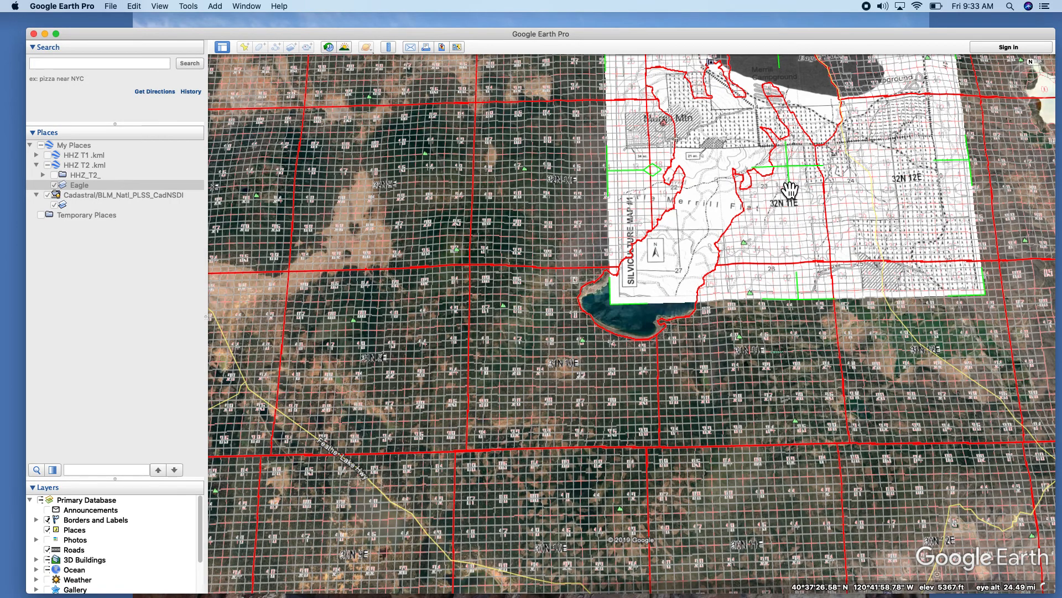
{"action": "left_click_drag", "start_coordinate": [798, 178], "coordinate": [609, 472]}
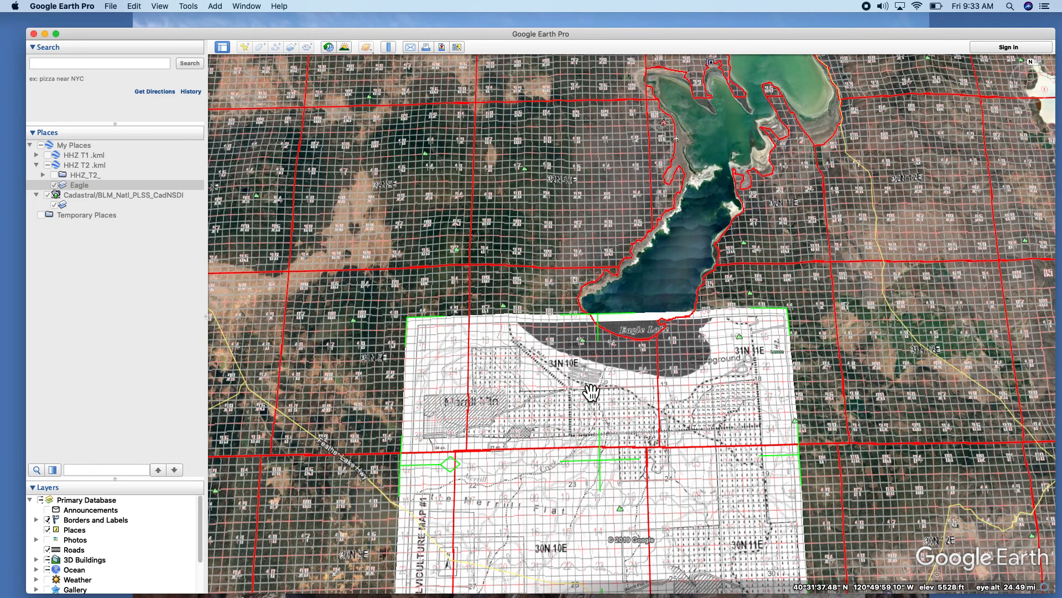
{"action": "left_click_drag", "start_coordinate": [475, 268], "coordinate": [474, 164]}
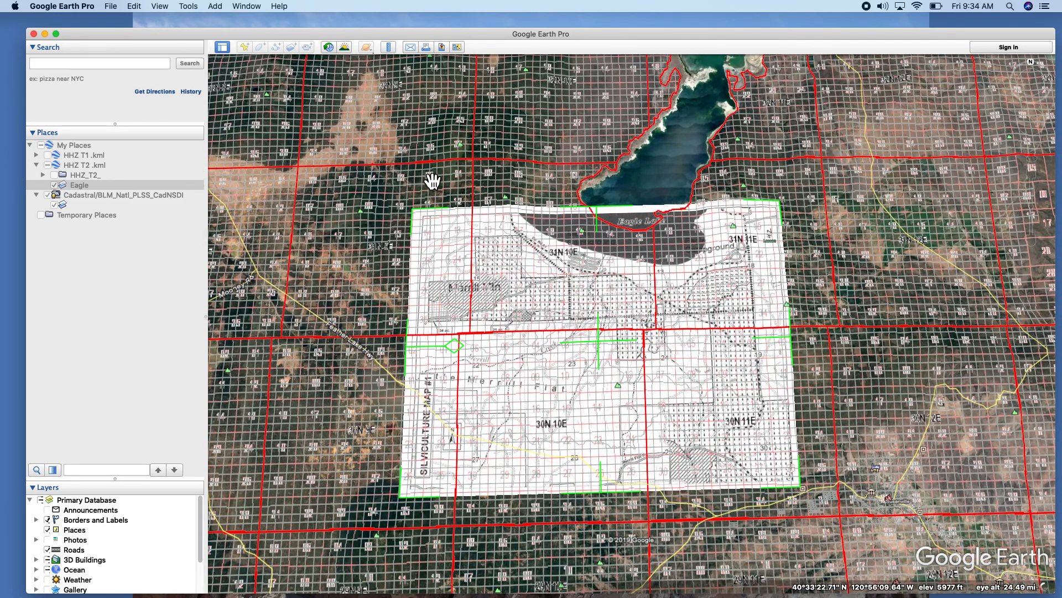
{"action": "left_click_drag", "start_coordinate": [502, 131], "coordinate": [509, 109]}
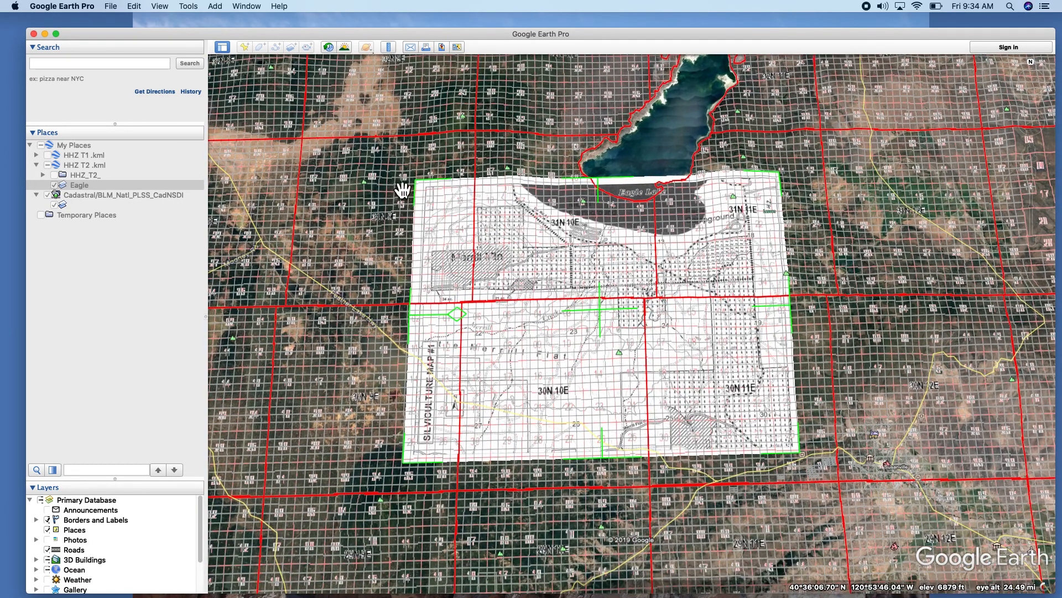
{"action": "left_click_drag", "start_coordinate": [369, 260], "coordinate": [379, 285]}
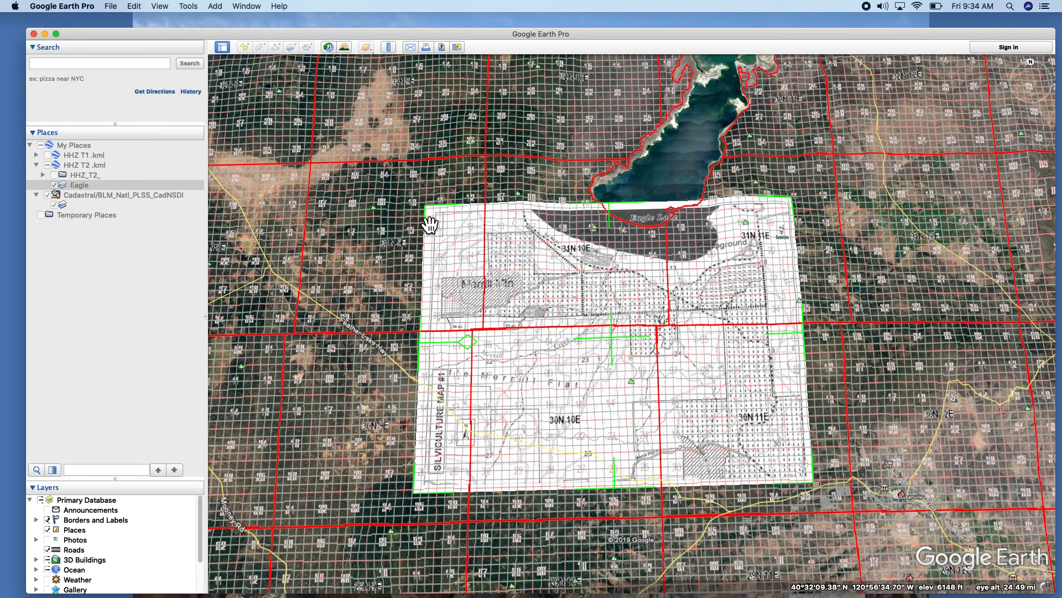
{"action": "mouse_move", "coordinate": [437, 221]}
{"action": "left_mouse_down"}
{"action": "mouse_move", "coordinate": [409, 220]}
{"action": "mouse_move", "coordinate": [420, 220]}
{"action": "left_mouse_up"}
Step: Shrink the Eagle overlay further from its southwest corner and move it south of the lake, into township 30N 10E
{"action": "left_click_drag", "start_coordinate": [407, 499], "coordinate": [519, 398]}
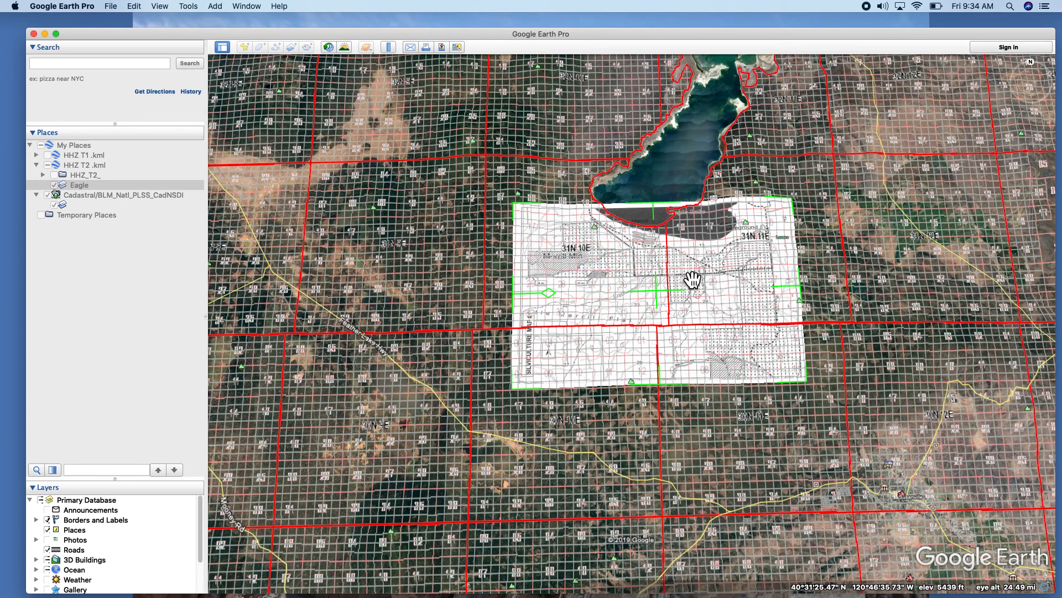
{"action": "left_click_drag", "start_coordinate": [676, 302], "coordinate": [613, 407]}
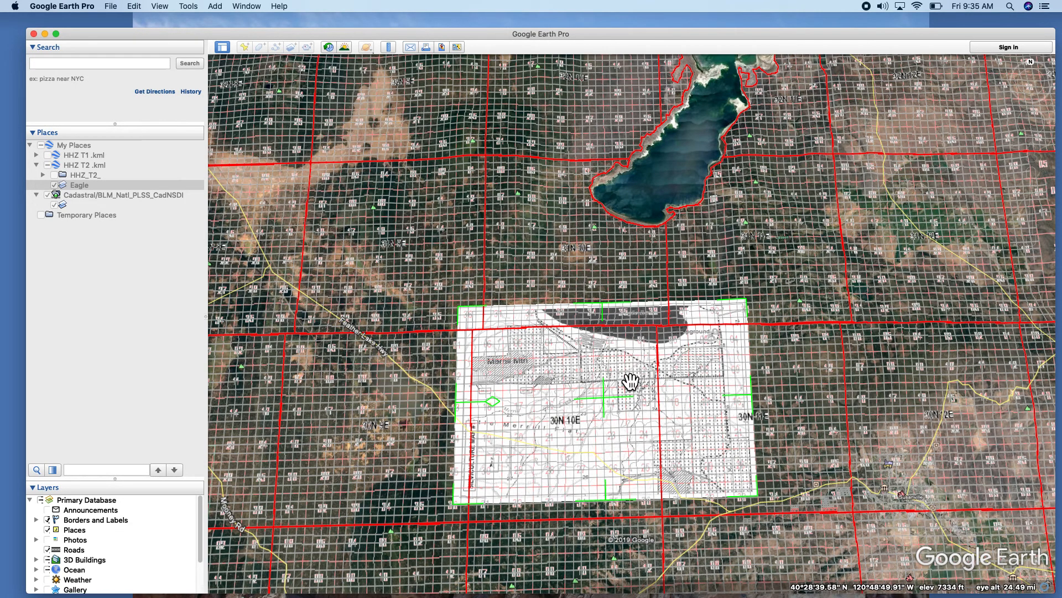
{"action": "left_click_drag", "start_coordinate": [604, 399], "coordinate": [612, 442]}
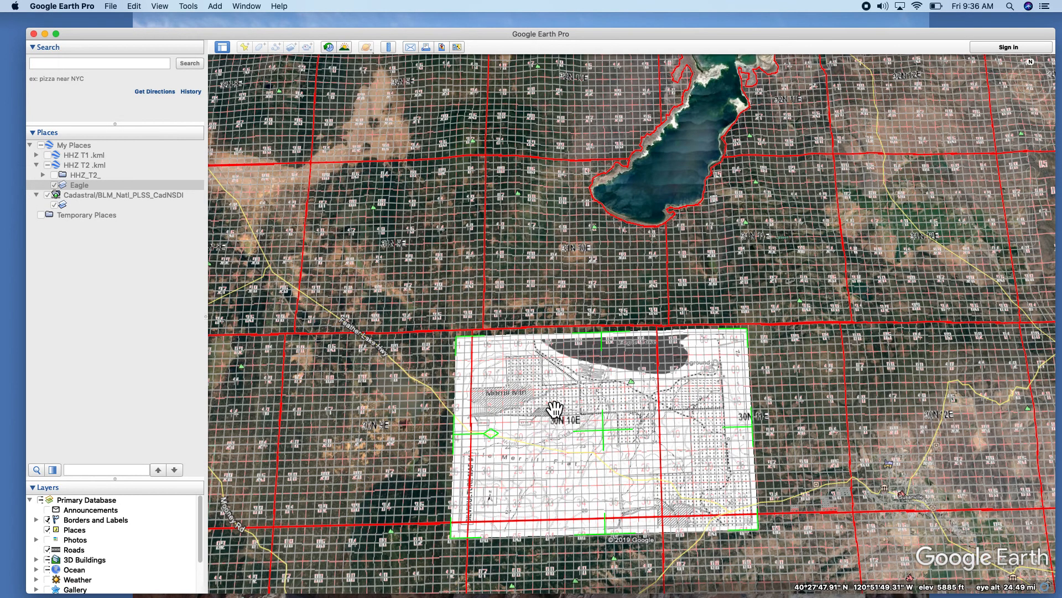
Step: Check the whole Eagle overlay against the PLSS grid up close and save its new size and position
{"action": "mouse_move", "coordinate": [1028, 169]}
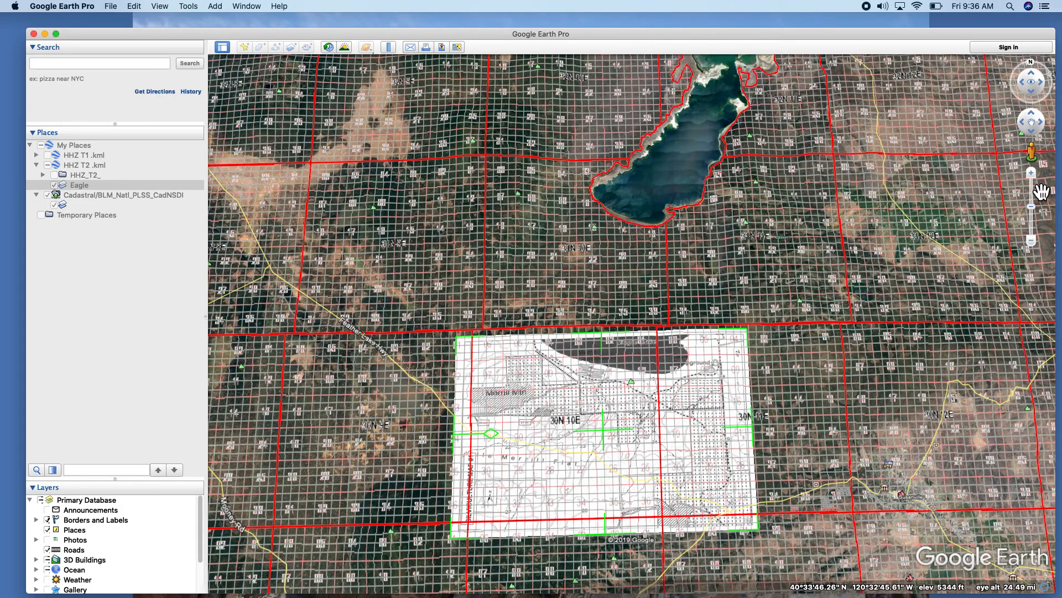
{"action": "left_click", "coordinate": [1033, 175]}
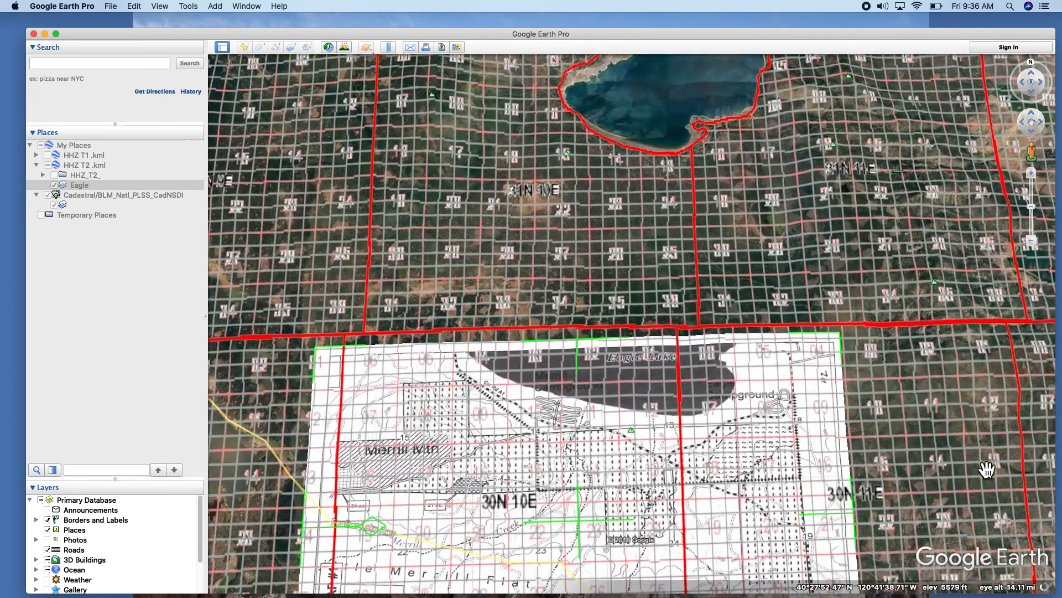
{"action": "left_click_drag", "start_coordinate": [968, 481], "coordinate": [968, 304]}
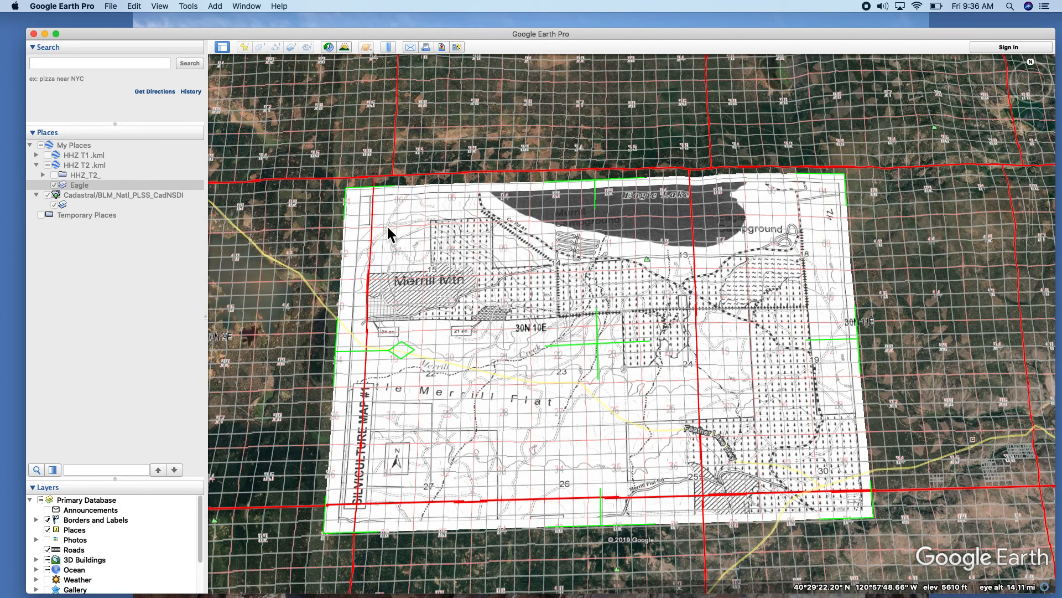
{"action": "left_click_drag", "start_coordinate": [0, 192], "coordinate": [143, 270]}
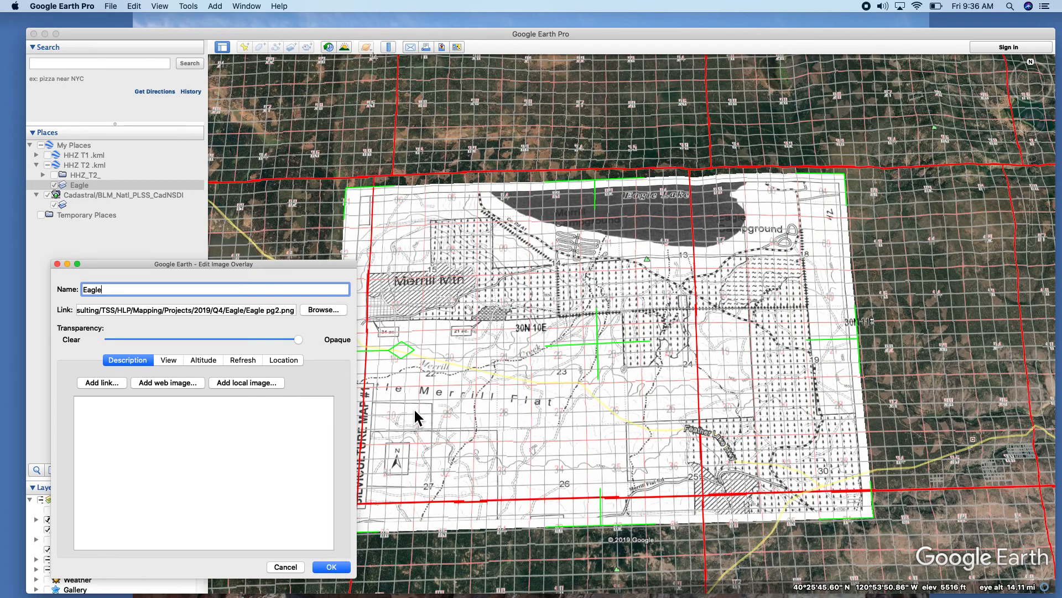
{"action": "left_click", "coordinate": [335, 570]}
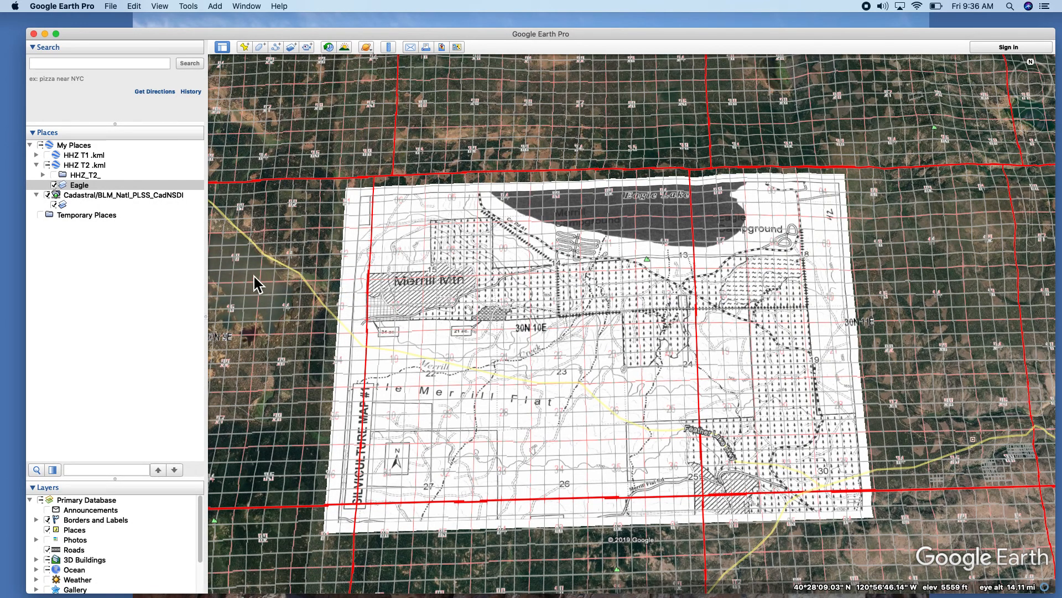
Step: Hide the Cadastral/BLM_Natl_PLSS_CadNSDI layer to examine the Eagle map alone, and show the layer again with the surrounding townships
{"action": "left_click", "coordinate": [48, 196]}
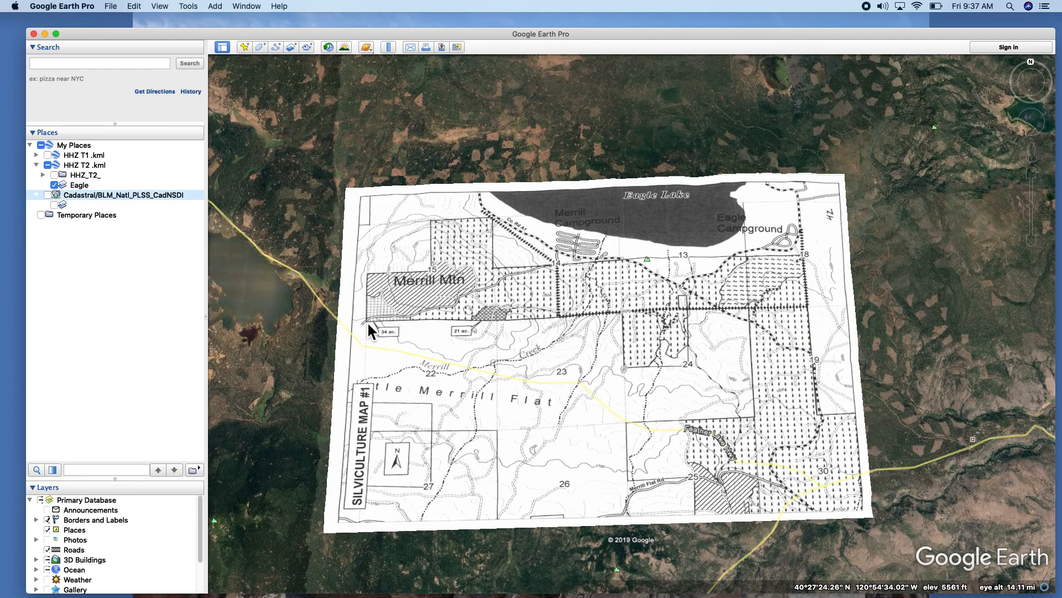
{"action": "left_click", "coordinate": [48, 194]}
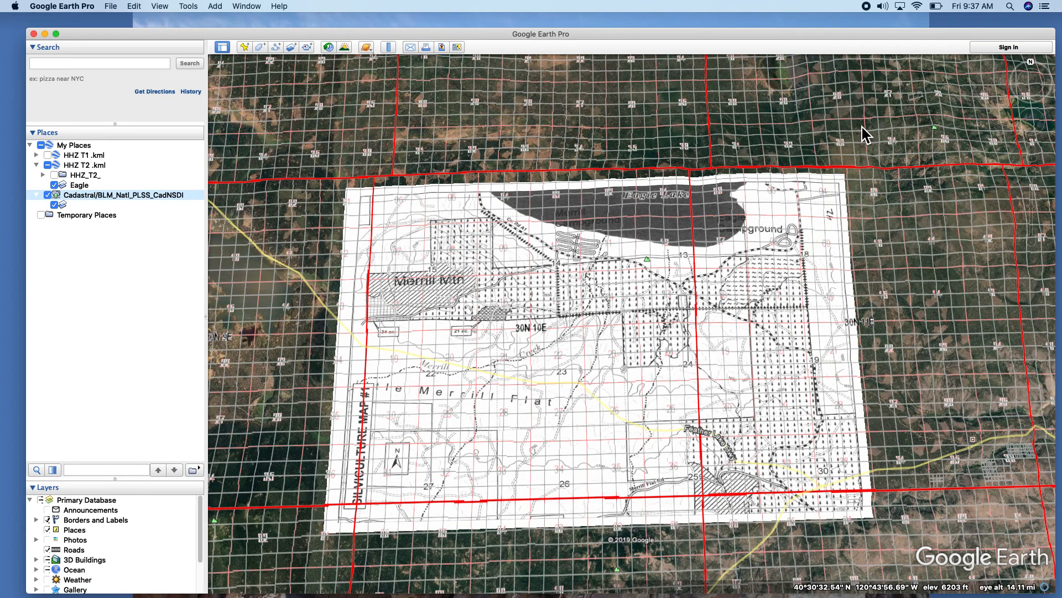
{"action": "left_click_drag", "start_coordinate": [933, 148], "coordinate": [945, 239]}
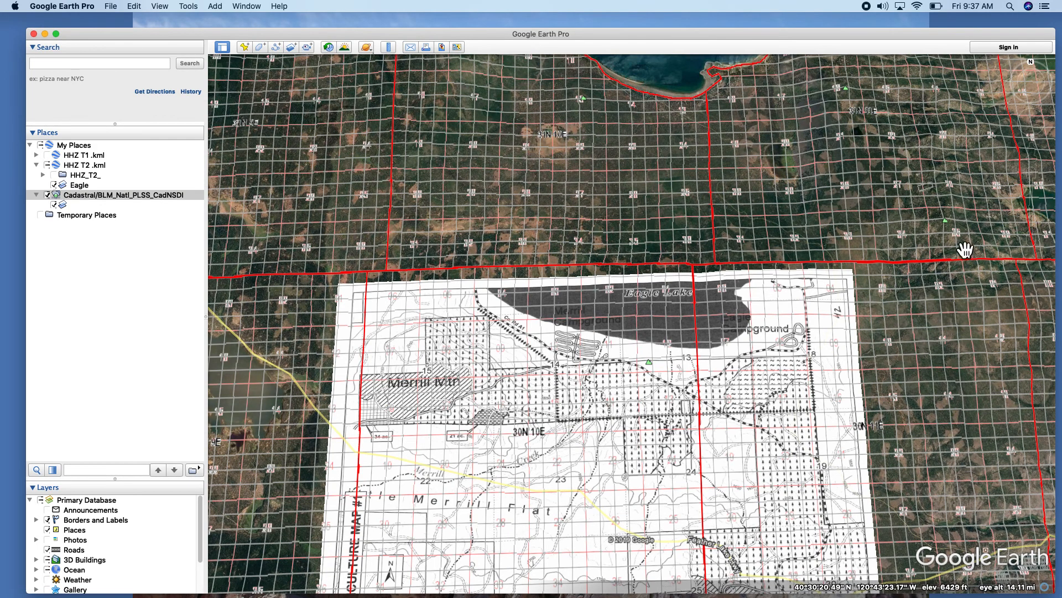
{"action": "mouse_move", "coordinate": [1029, 177]}
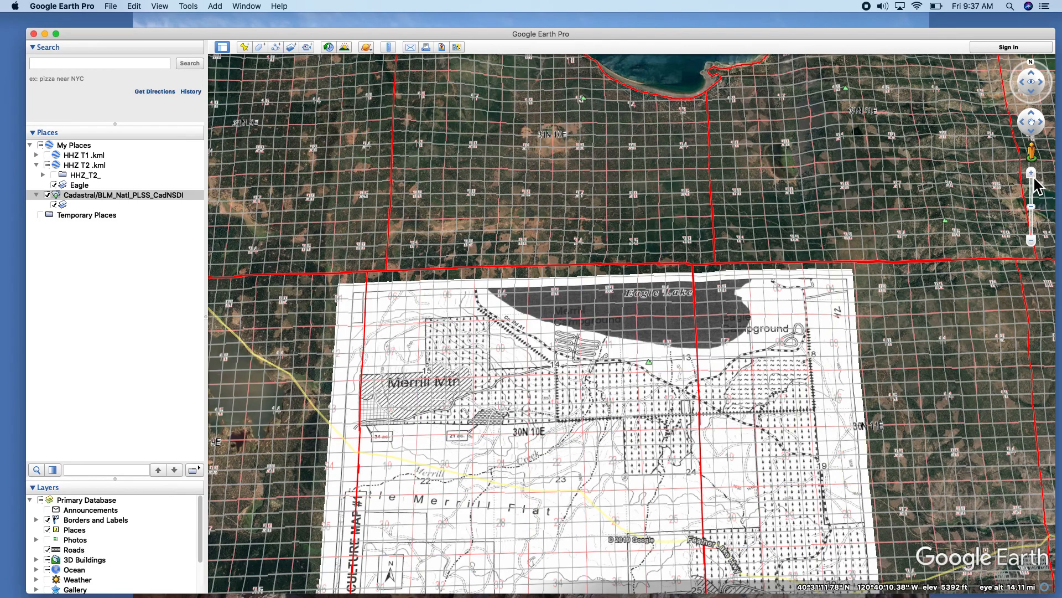
{"action": "left_click_drag", "start_coordinate": [1034, 245], "coordinate": [1039, 252]}
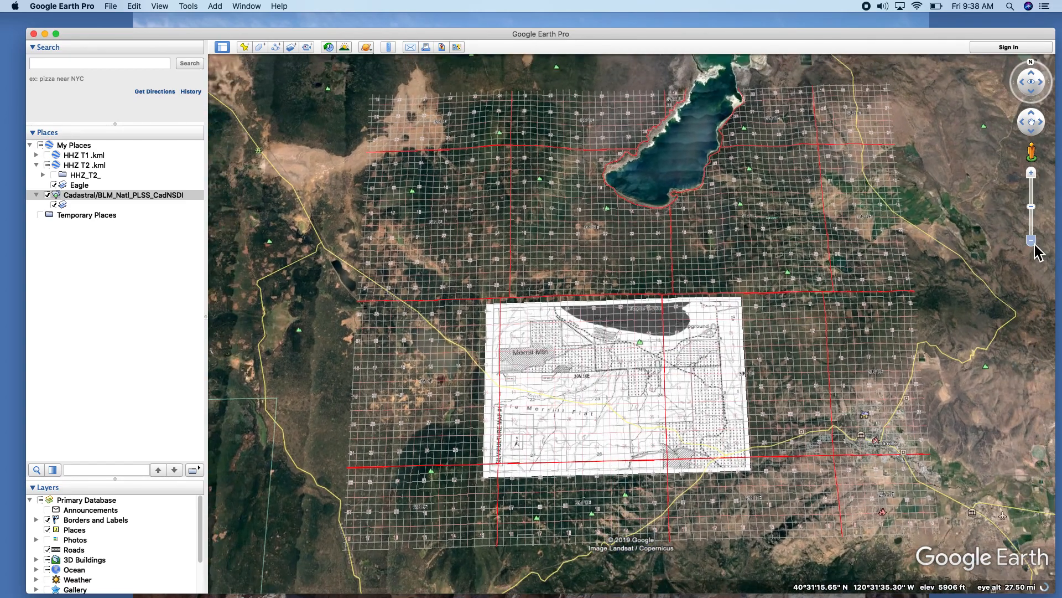
{"action": "left_click", "coordinate": [1034, 244]}
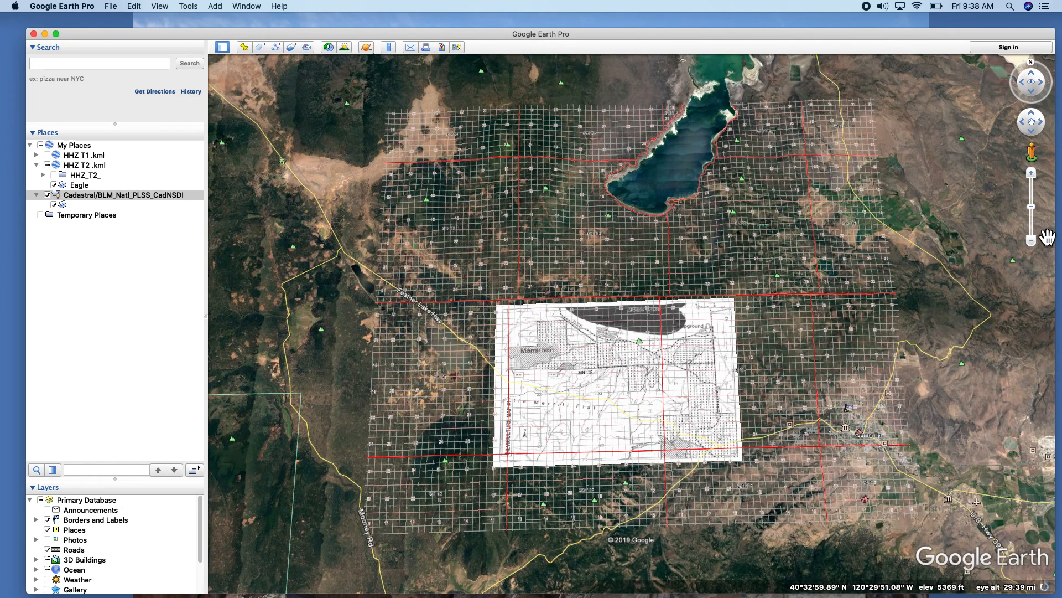
{"action": "left_click", "coordinate": [1034, 244]}
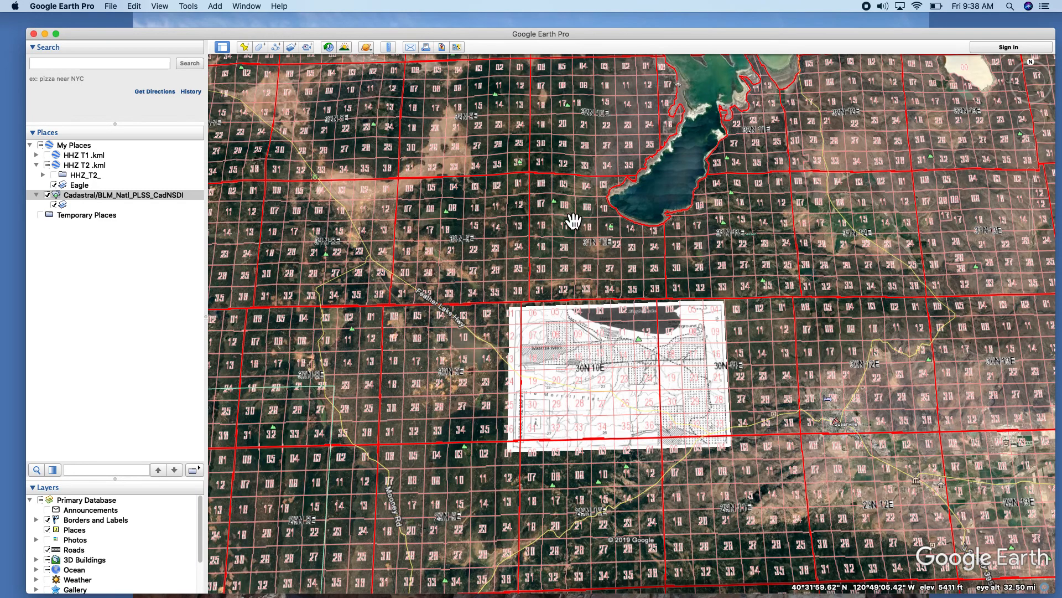
{"action": "left_click", "coordinate": [245, 48]}
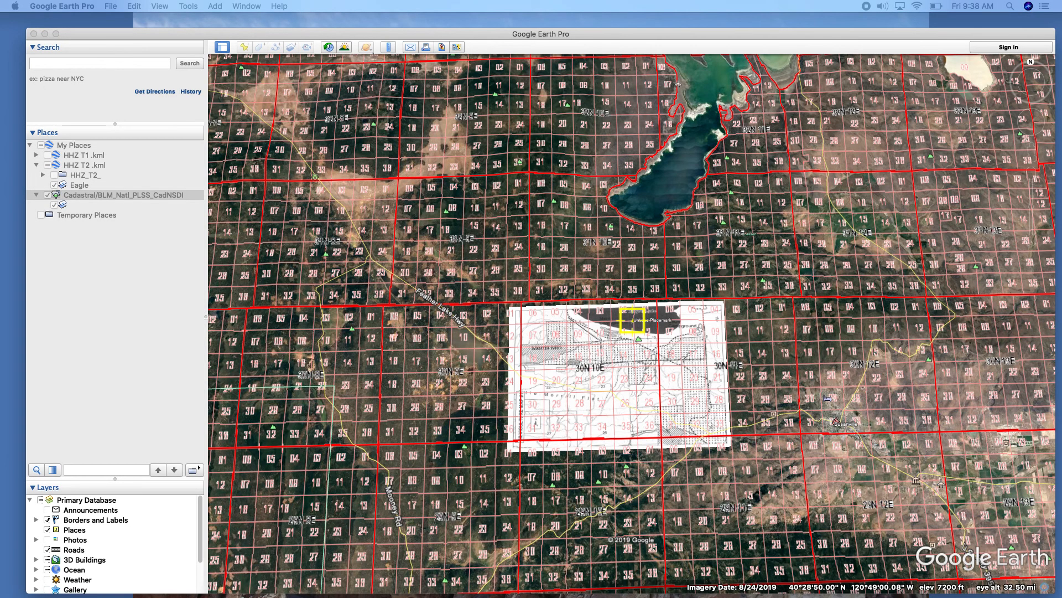
{"action": "left_click_drag", "start_coordinate": [155, 171], "coordinate": [224, 223]}
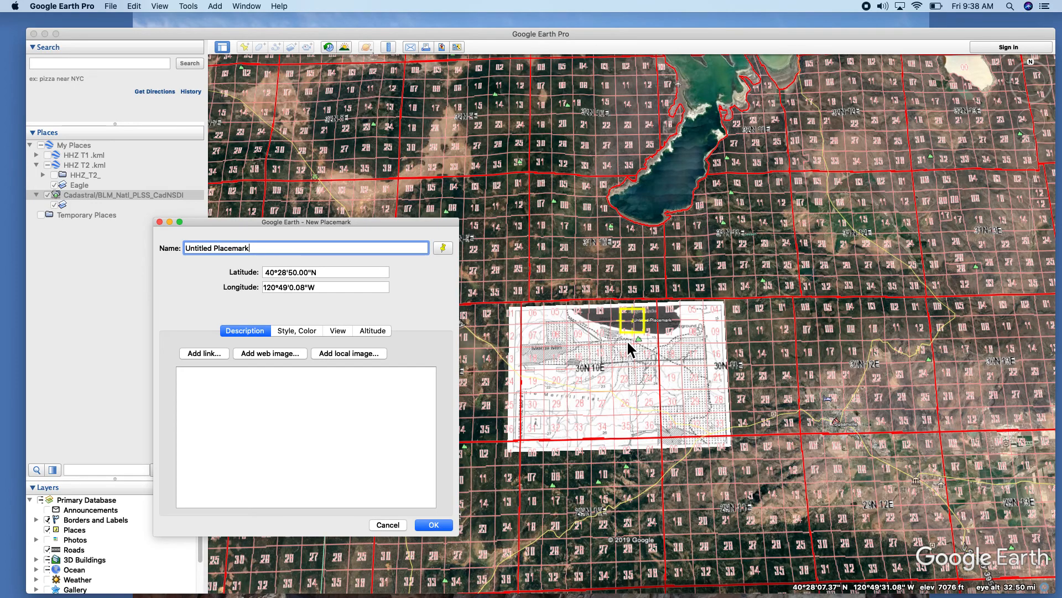
{"action": "left_click", "coordinate": [160, 222]}
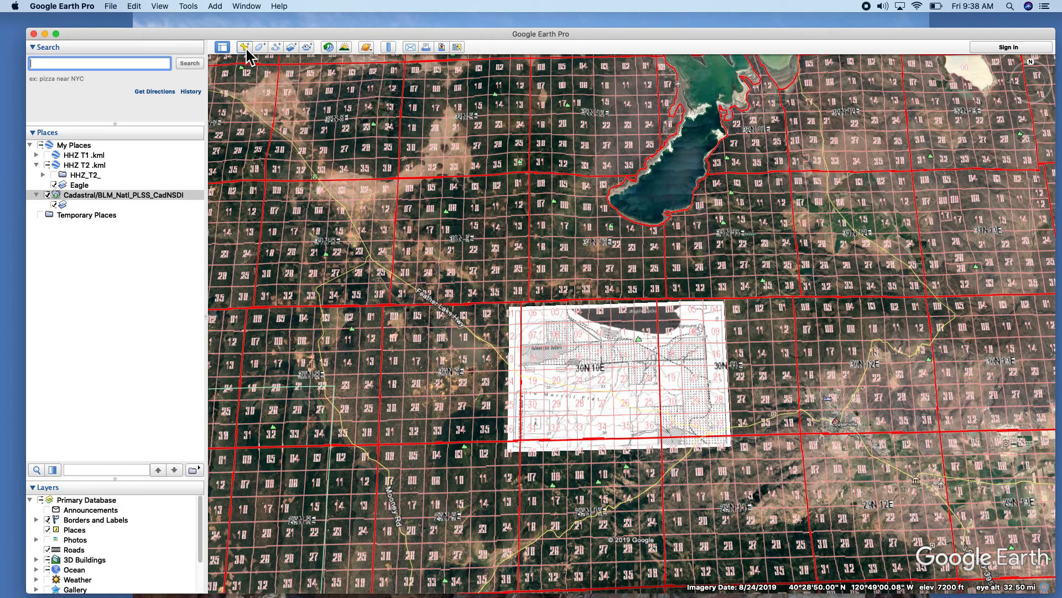
{"action": "left_click", "coordinate": [215, 6]}
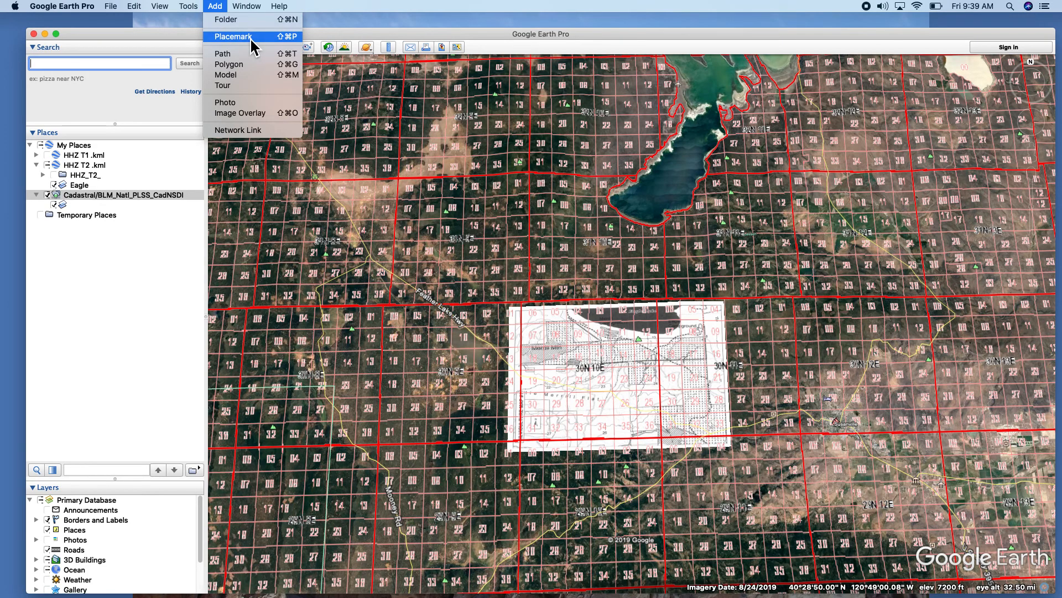
{"action": "left_click", "coordinate": [216, 5]}
Step: Add a new placemark and position it just south of the lake's southern tip, on the red township line
{"action": "left_click", "coordinate": [245, 47]}
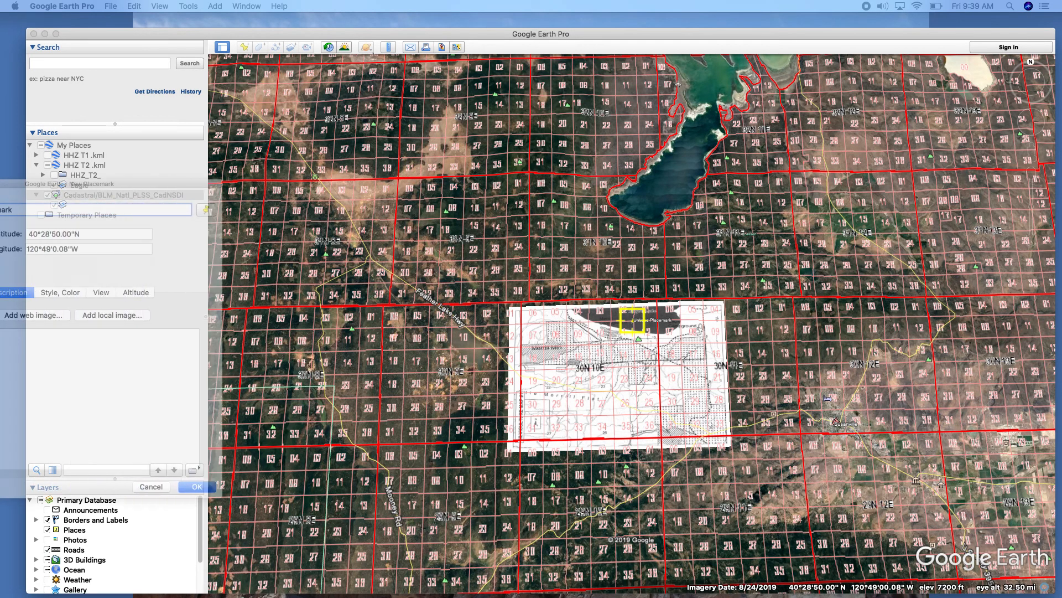
{"action": "left_click_drag", "start_coordinate": [150, 228], "coordinate": [95, 271]}
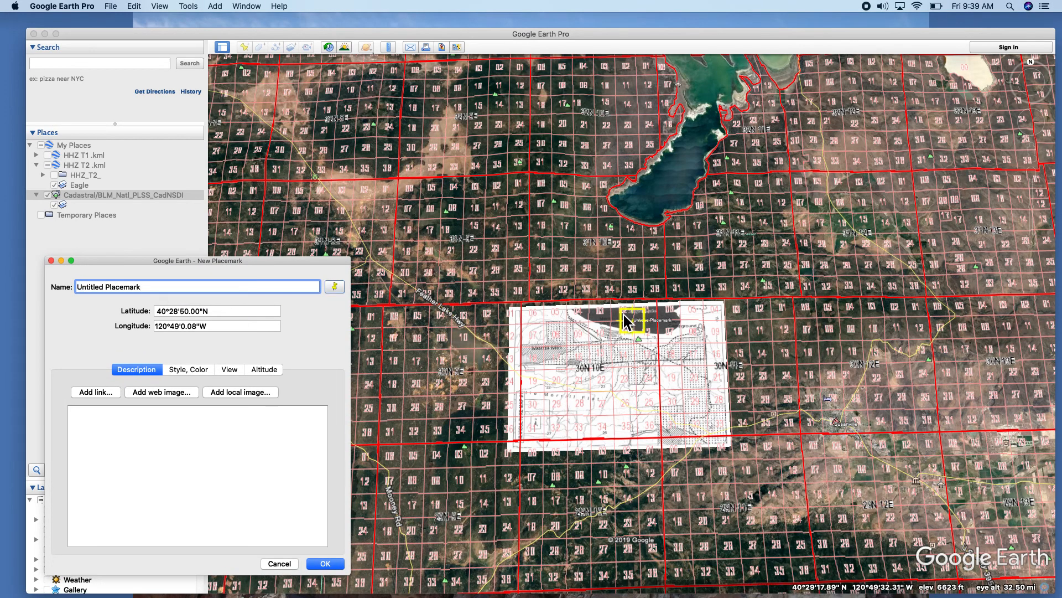
{"action": "left_click_drag", "start_coordinate": [641, 331], "coordinate": [667, 242]}
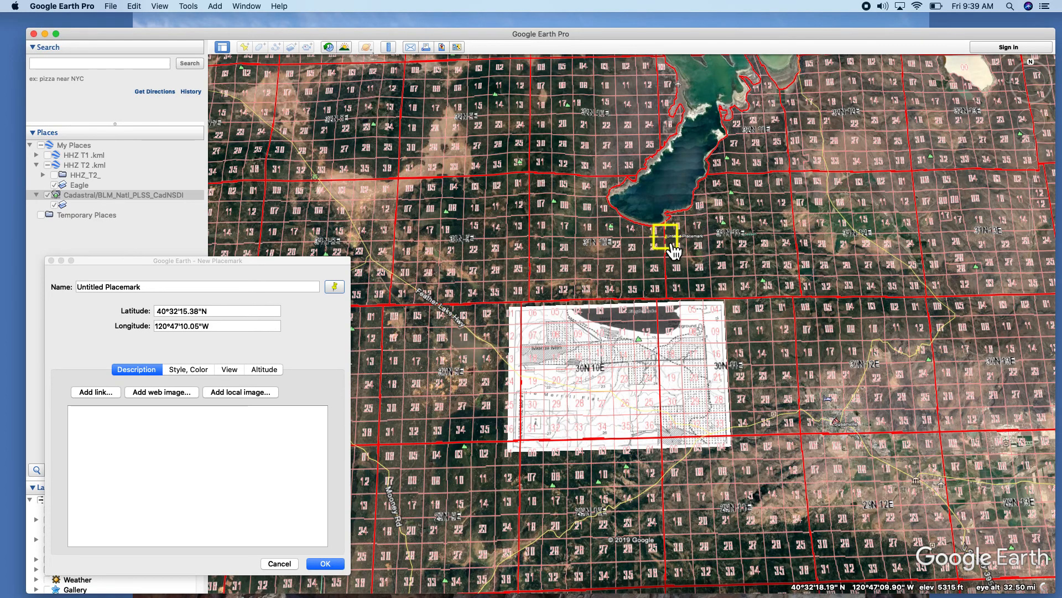
{"action": "left_click_drag", "start_coordinate": [672, 244], "coordinate": [653, 267]}
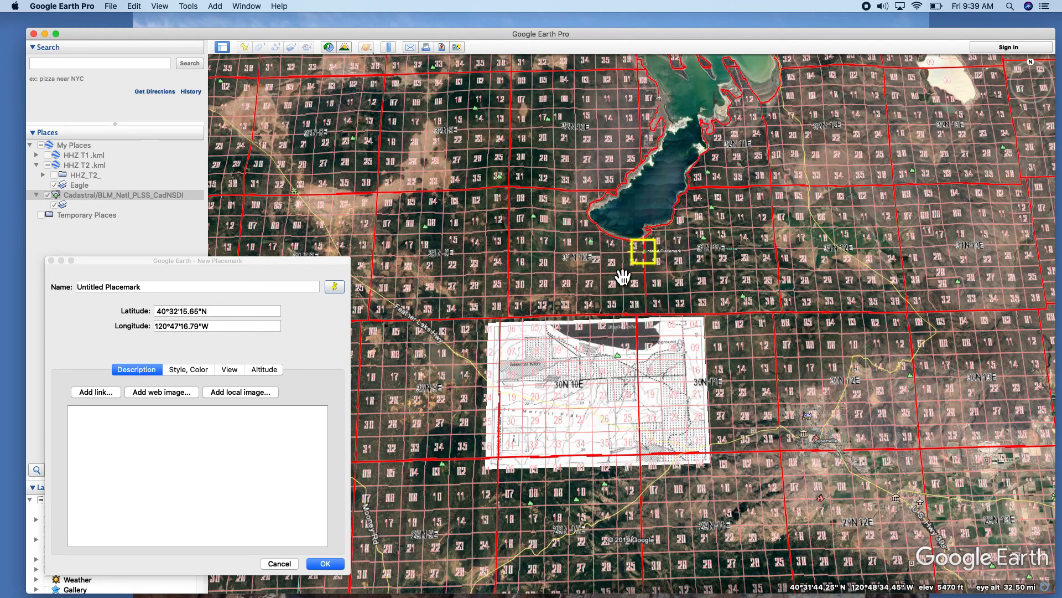
Step: Name the new placemark N24_19, check its style settings and save it
{"action": "left_click_drag", "start_coordinate": [152, 288], "coordinate": [53, 283]}
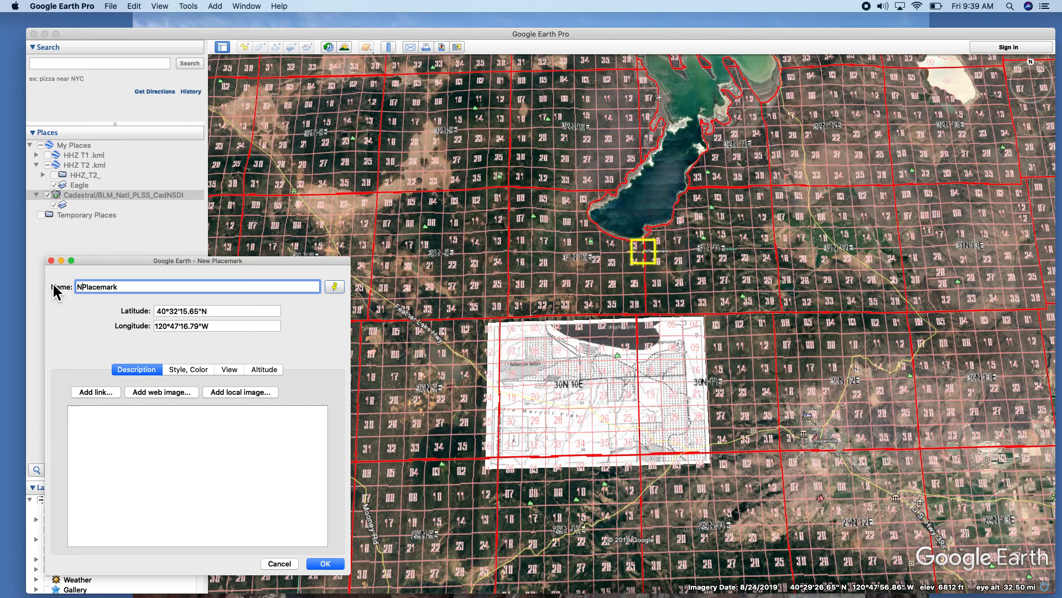
{"action": "type", "text": "N24_19"}
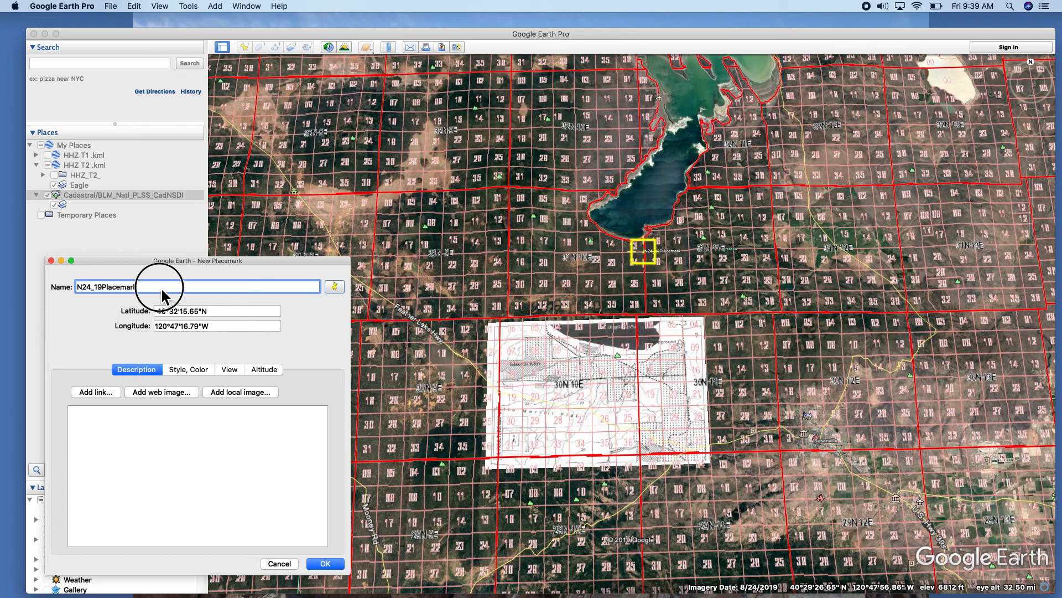
{"action": "key", "text": "BackSpace"}
{"action": "key", "text": "BackSpace"}
{"action": "key", "text": "BackSpace"}
{"action": "key", "text": "BackSpace"}
{"action": "key", "text": "BackSpace"}
{"action": "key", "text": "BackSpace"}
{"action": "key", "text": "BackSpace"}
{"action": "key", "text": "BackSpace"}
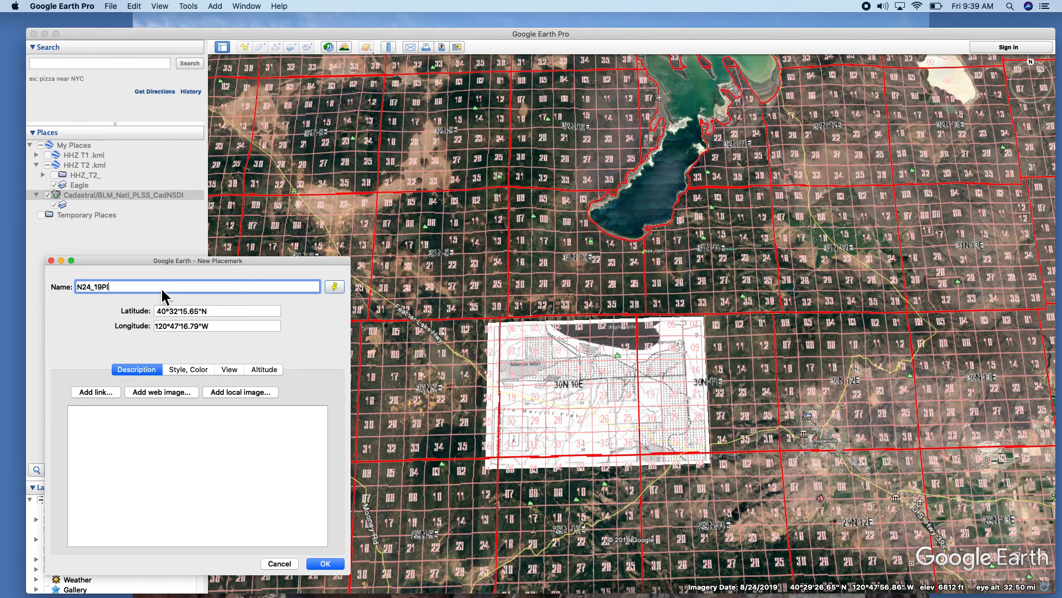
{"action": "key", "text": "BackSpace"}
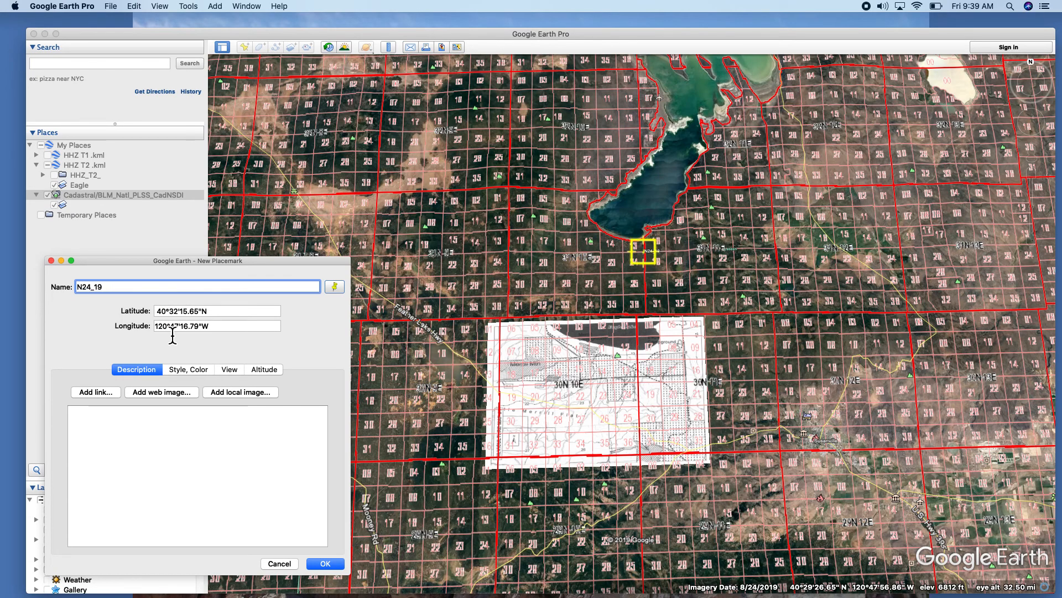
{"action": "left_click", "coordinate": [188, 367]}
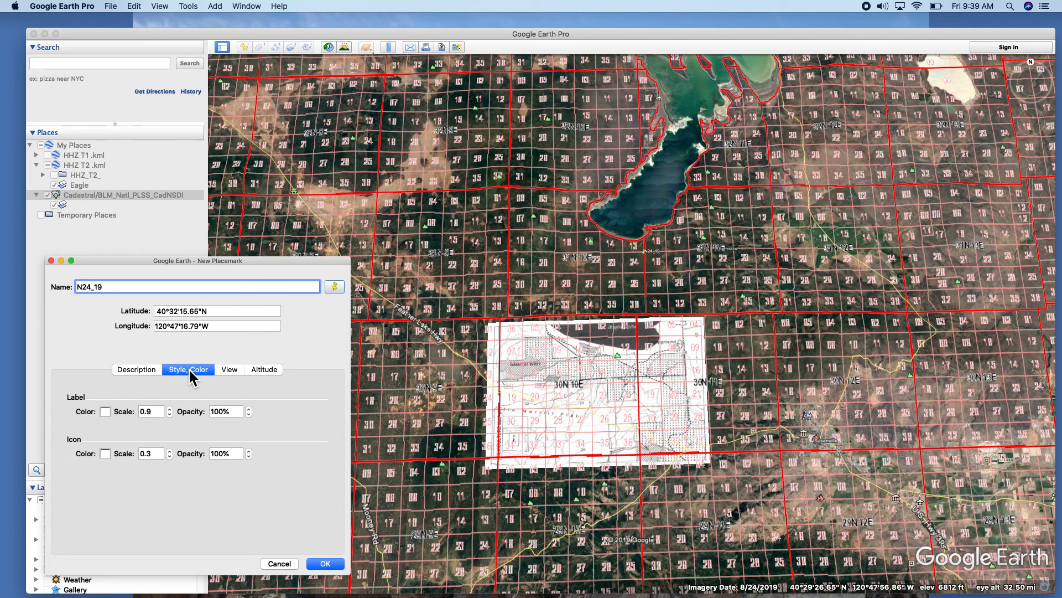
{"action": "left_click", "coordinate": [170, 457]}
{"action": "left_click", "coordinate": [335, 568]}
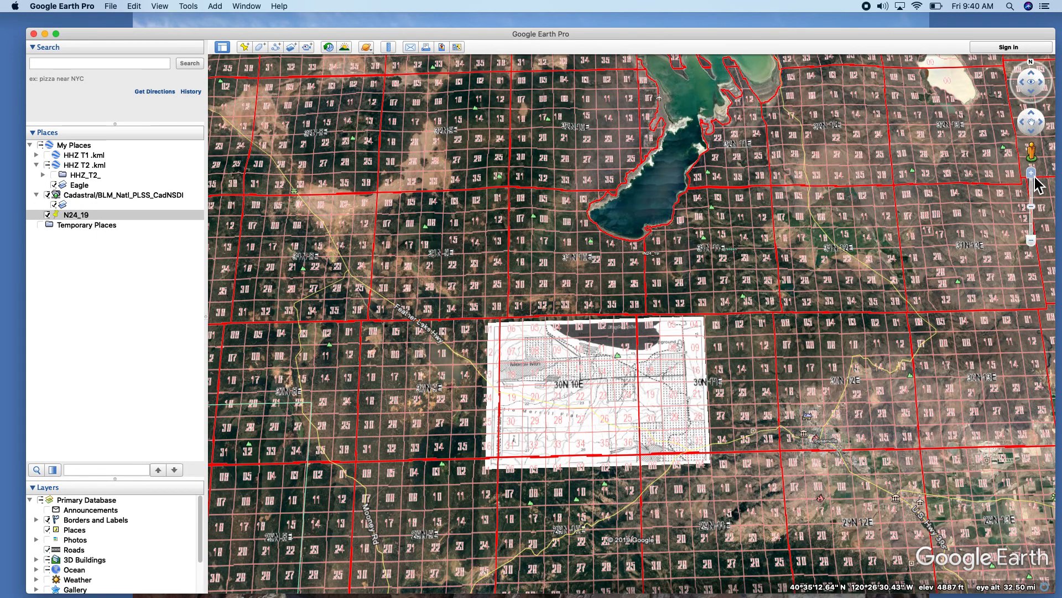
Step: Reopen the N24_19 placemark up close and move it onto the northern section corner between sections 24 and 19
{"action": "left_click", "coordinate": [1032, 173]}
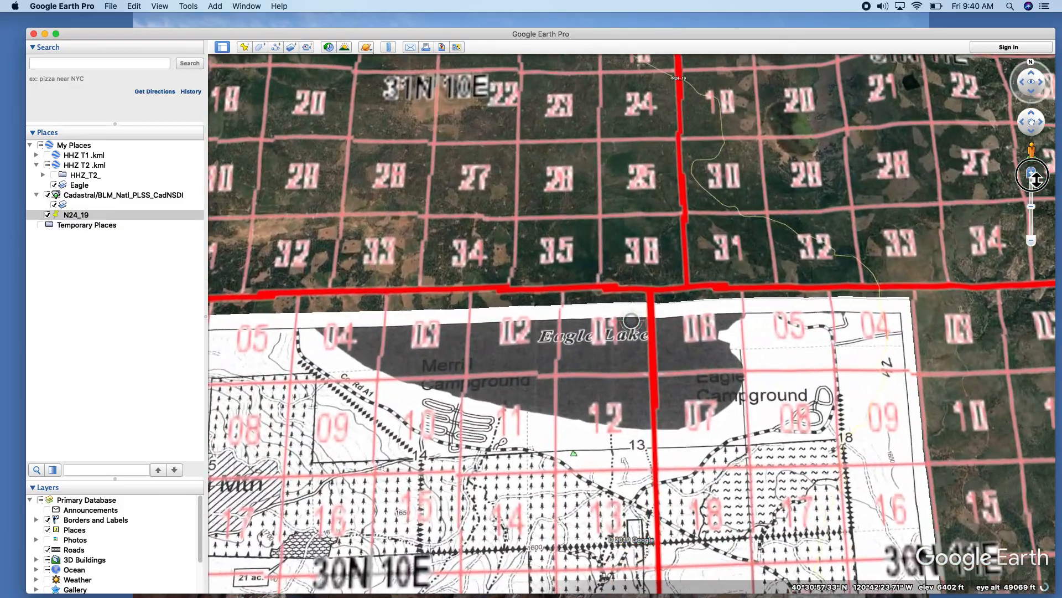
{"action": "left_click_drag", "start_coordinate": [816, 164], "coordinate": [816, 304]}
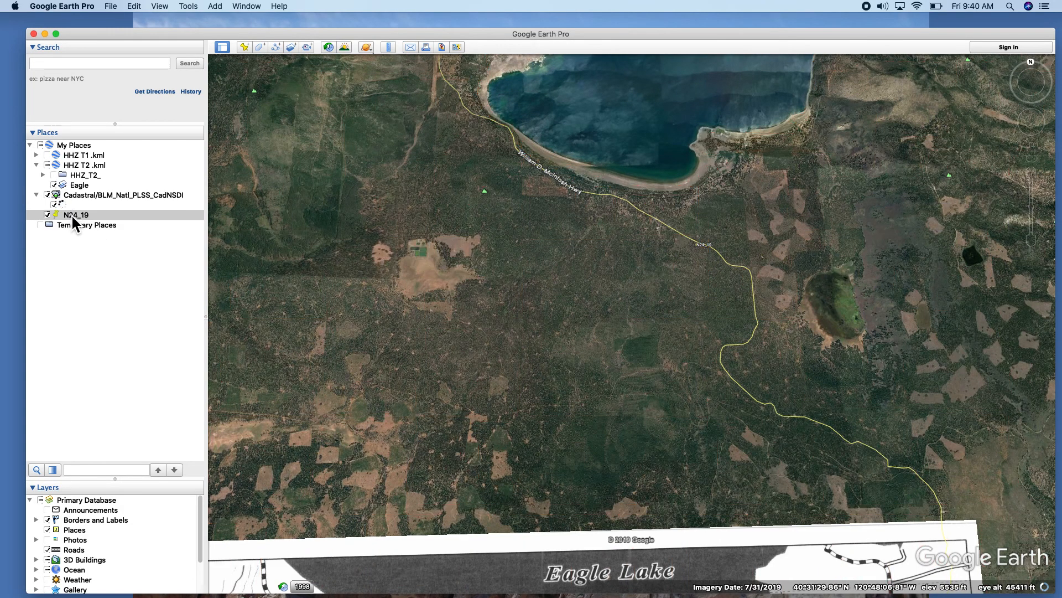
{"action": "left_click", "coordinate": [71, 217]}
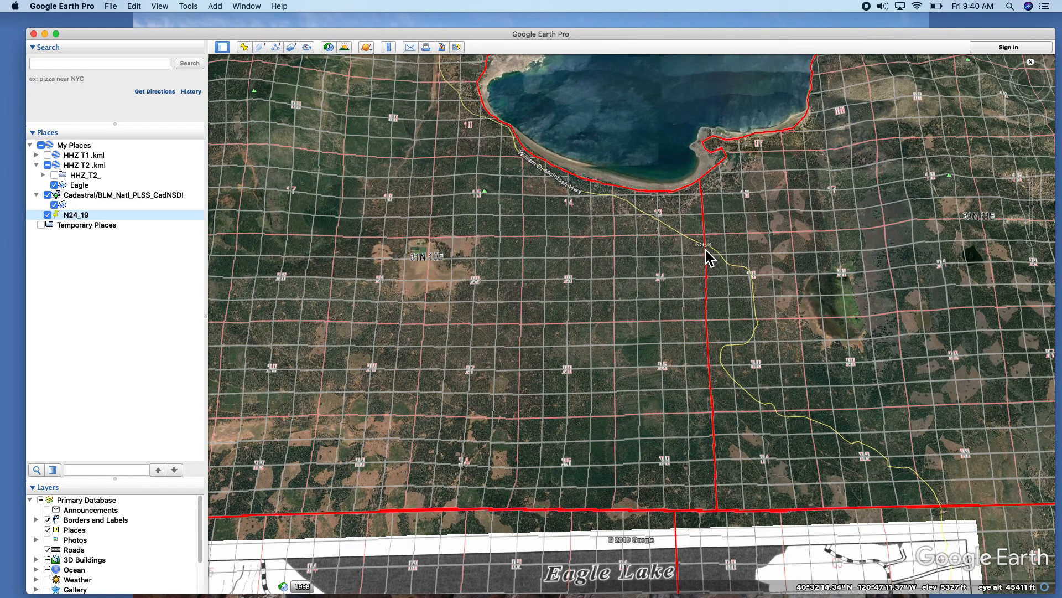
{"action": "key", "text": "super+i"}
{"action": "left_click_drag", "start_coordinate": [699, 256], "coordinate": [711, 250]}
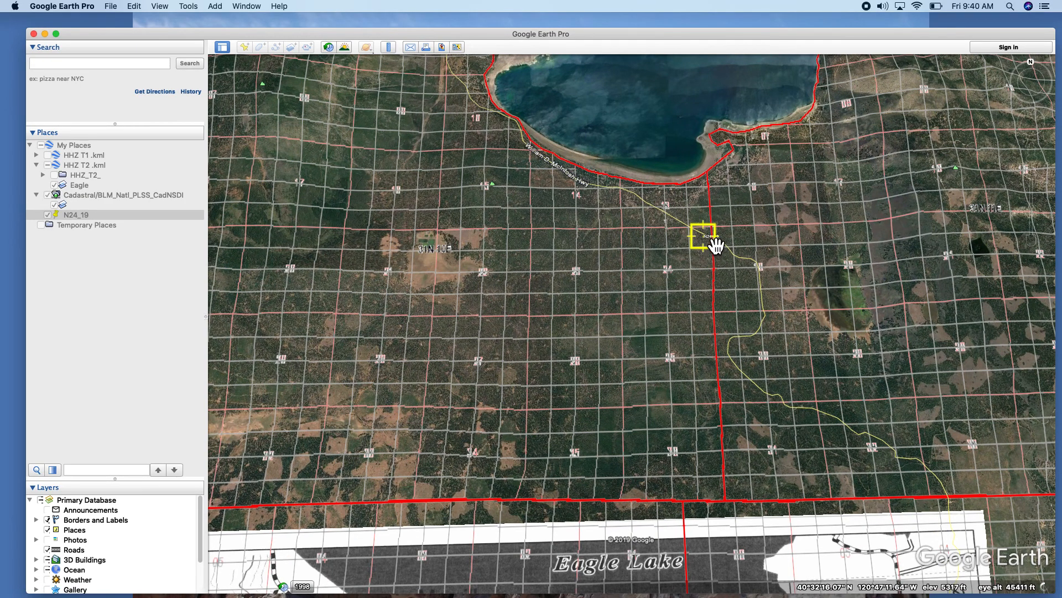
{"action": "left_click_drag", "start_coordinate": [711, 244], "coordinate": [721, 242]}
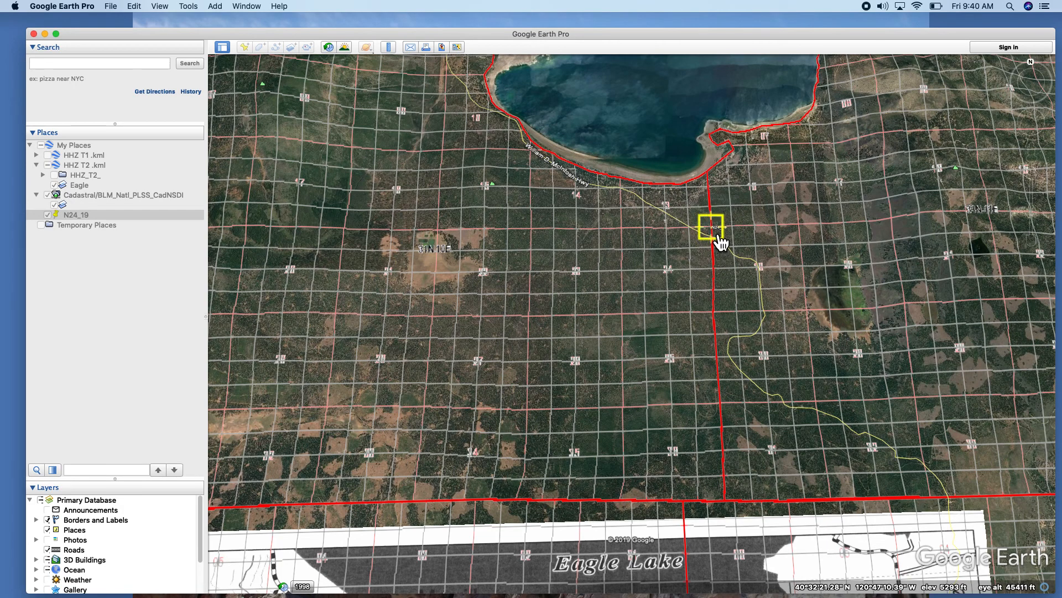
Step: Increase the icon scale of the N24_19 placemark and save the change
{"action": "left_click_drag", "start_coordinate": [0, 187], "coordinate": [235, 197]}
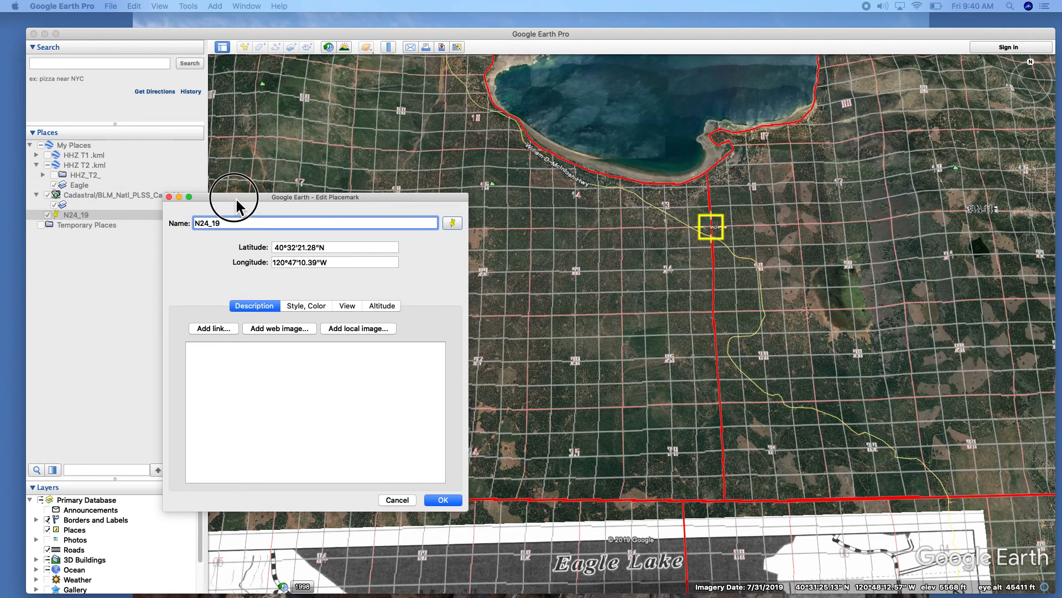
{"action": "left_click", "coordinate": [301, 306]}
{"action": "left_click", "coordinate": [287, 391]}
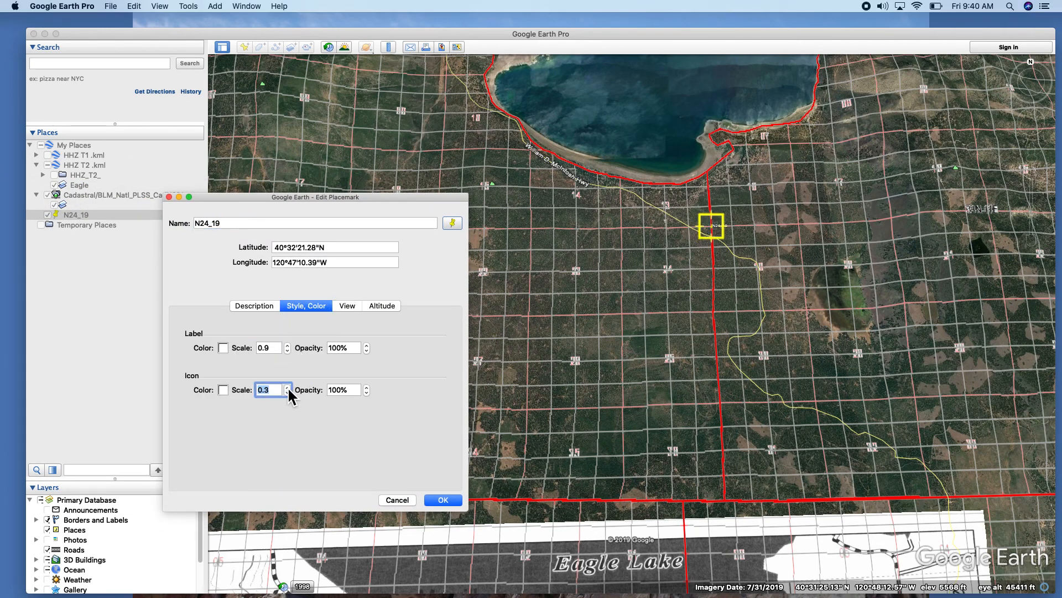
{"action": "left_click", "coordinate": [287, 388]}
{"action": "left_click", "coordinate": [287, 387]}
{"action": "left_click", "coordinate": [444, 499]}
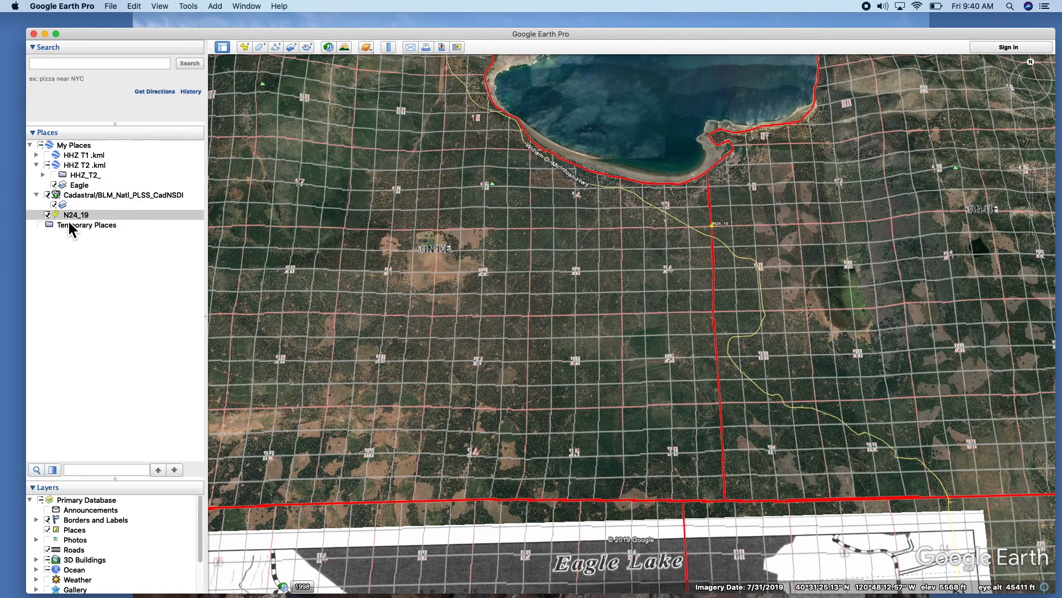
Step: Add a placemark named N23_24 at the northern corner between sections 23 and 24, one section west of N24_19
{"action": "left_click", "coordinate": [244, 46]}
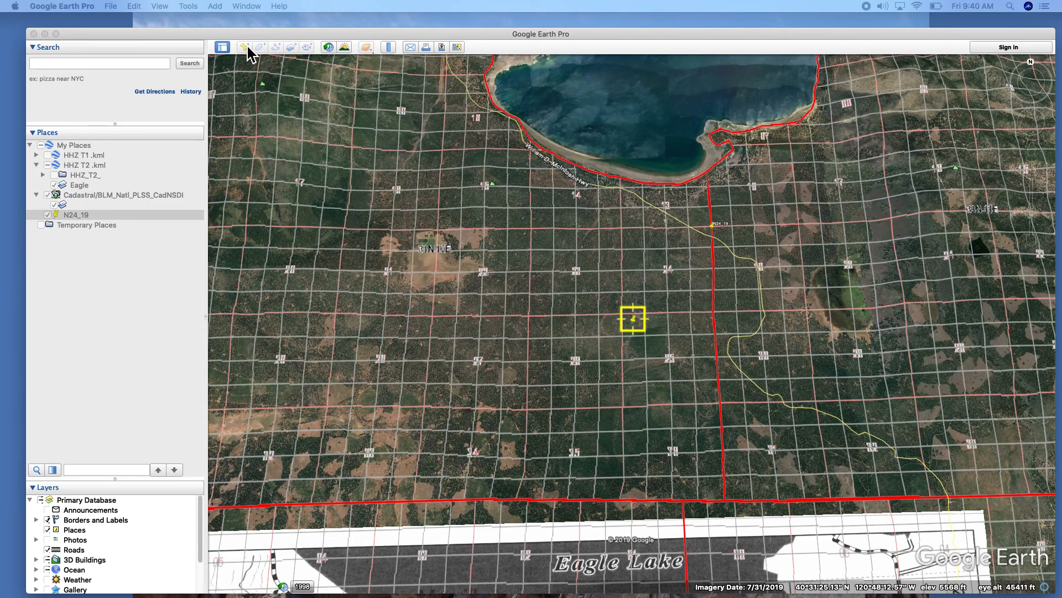
{"action": "left_click_drag", "start_coordinate": [632, 317], "coordinate": [624, 238]}
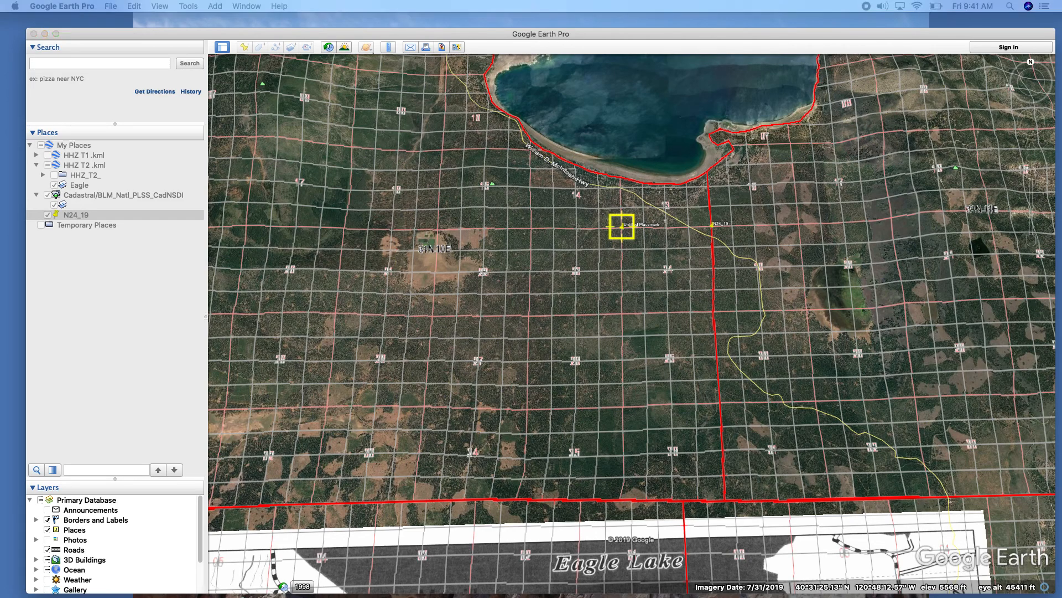
{"action": "left_click_drag", "start_coordinate": [0, 191], "coordinate": [183, 197]}
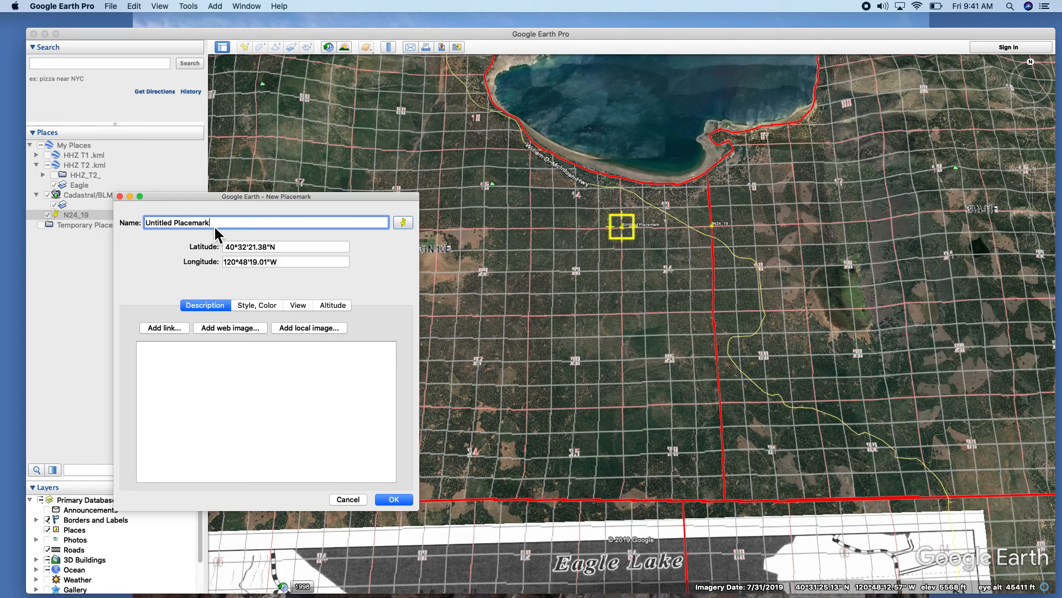
{"action": "triple_click", "coordinate": [214, 224]}
{"action": "key", "text": "BackSpace"}
{"action": "type", "text": "N23_24"}
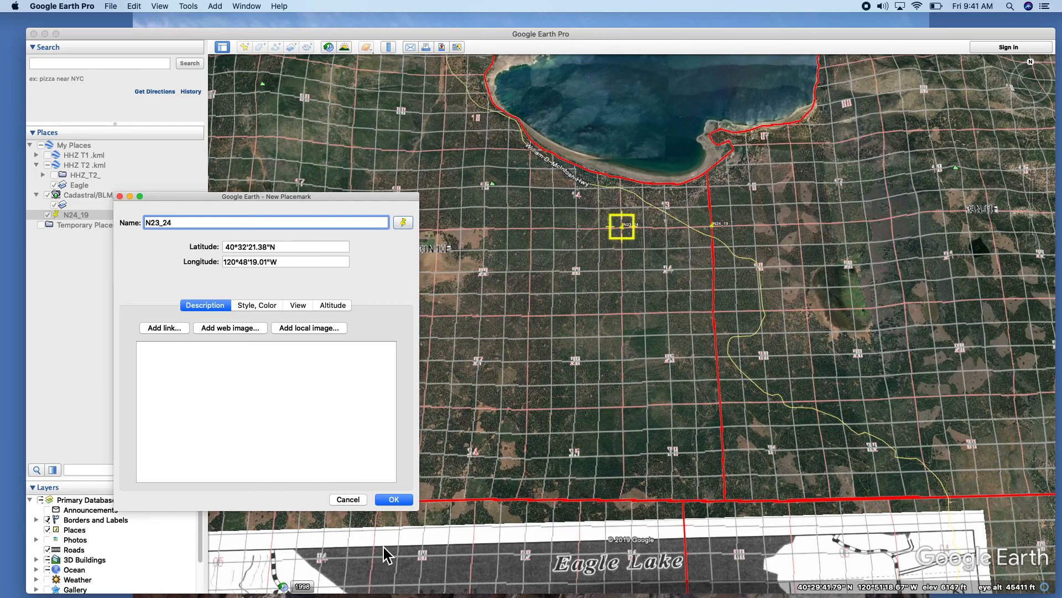
{"action": "left_click", "coordinate": [393, 500]}
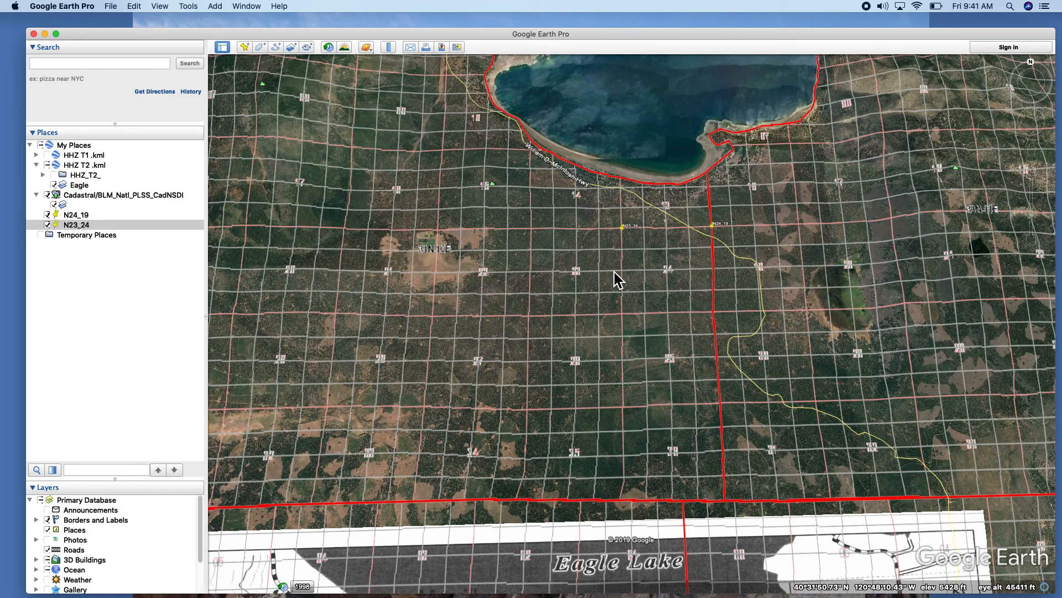
Step: Add a placemark named N22_23 at the northern corner between sections 22 and 23, one section west of N23_24
{"action": "left_click", "coordinate": [244, 48]}
{"action": "left_click_drag", "start_coordinate": [636, 327], "coordinate": [532, 235]}
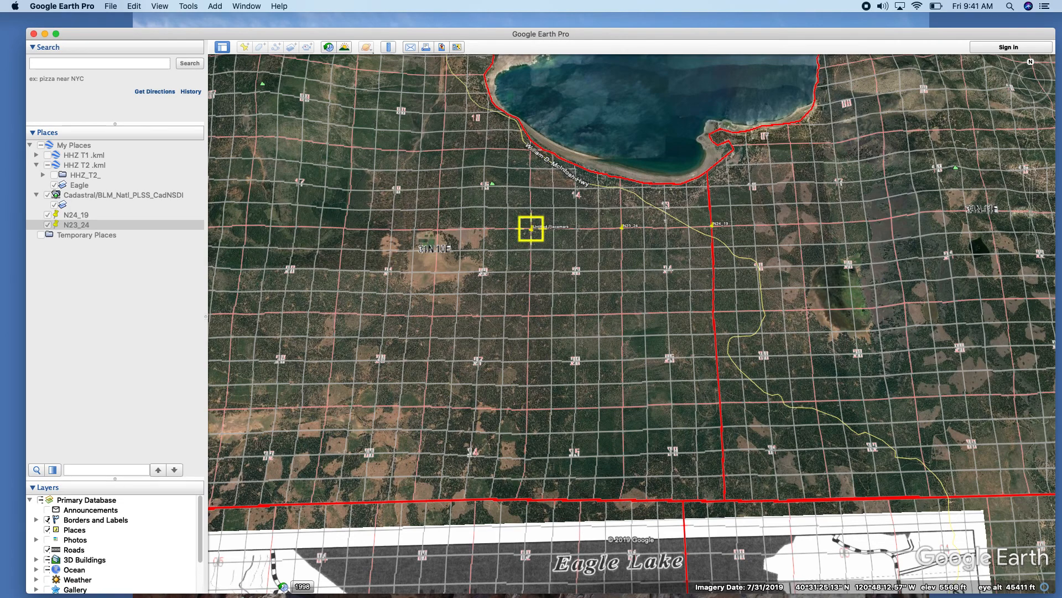
{"action": "left_click_drag", "start_coordinate": [1, 105], "coordinate": [80, 214]}
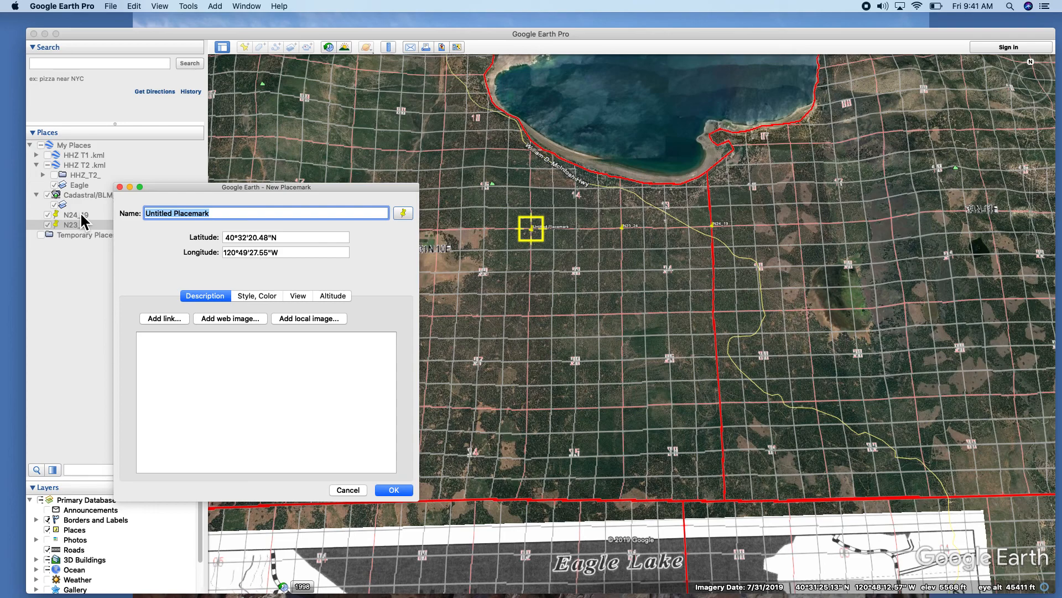
{"action": "type", "text": "N22"}
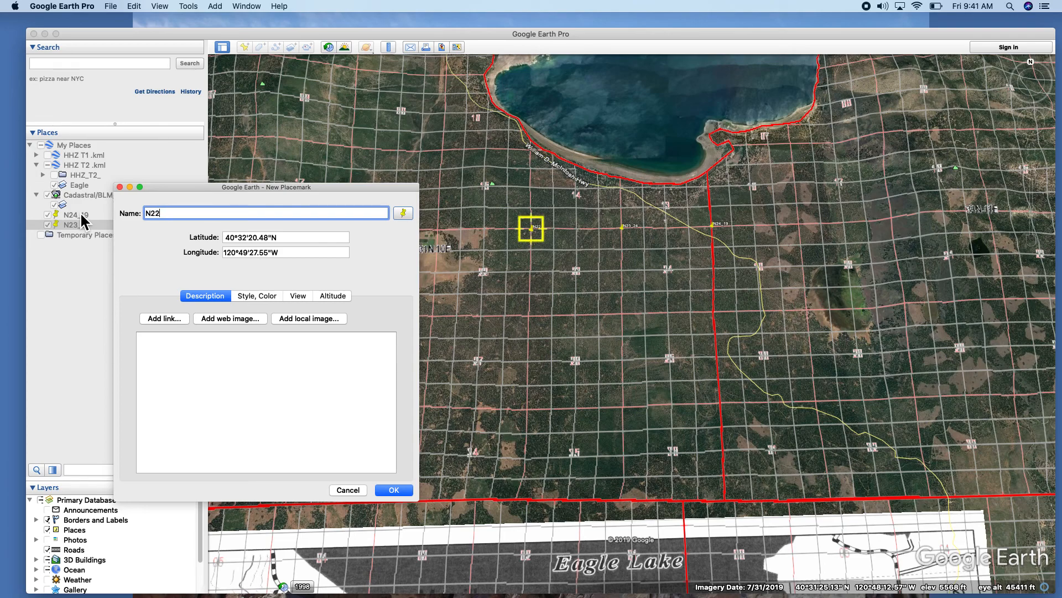
{"action": "type", "text": "_23"}
{"action": "left_click", "coordinate": [407, 491]}
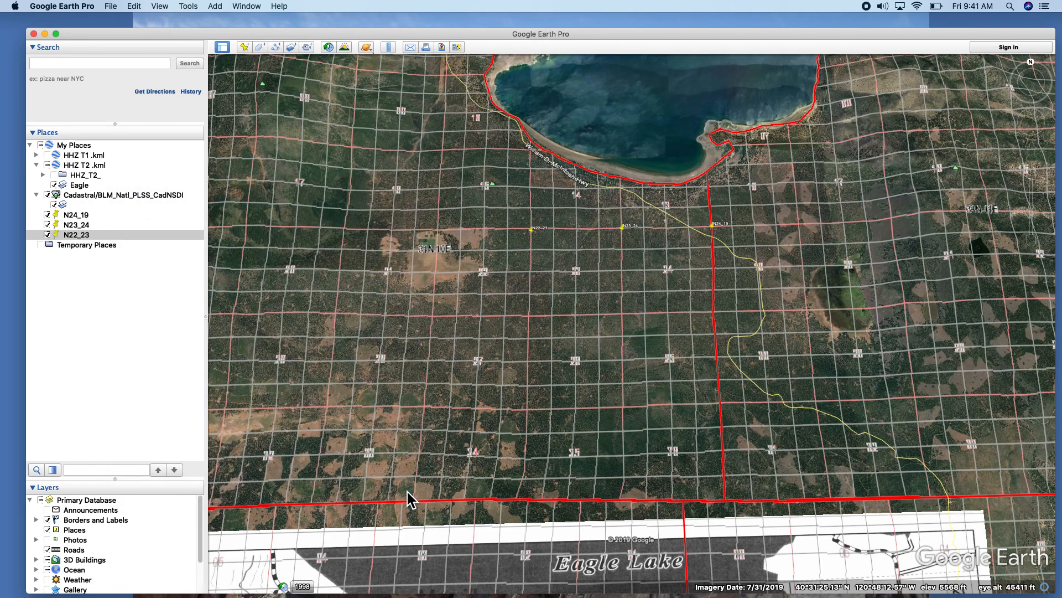
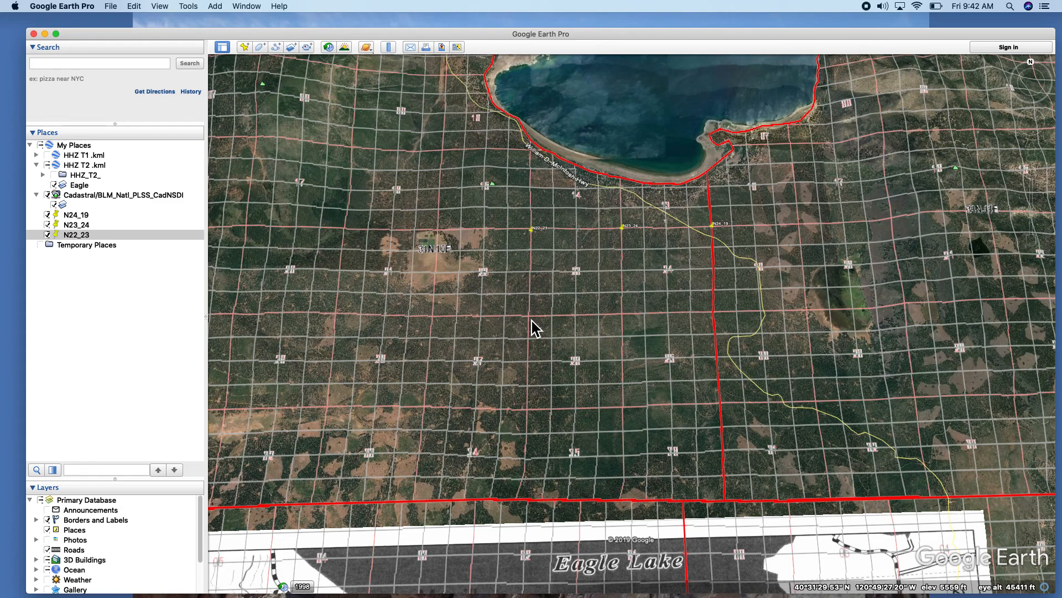
Step: Add a placemark named S22_23 at the southern corner between sections 22 and 23, directly below N22_23
{"action": "left_click", "coordinate": [244, 47]}
{"action": "left_click_drag", "start_coordinate": [636, 327], "coordinate": [533, 328]}
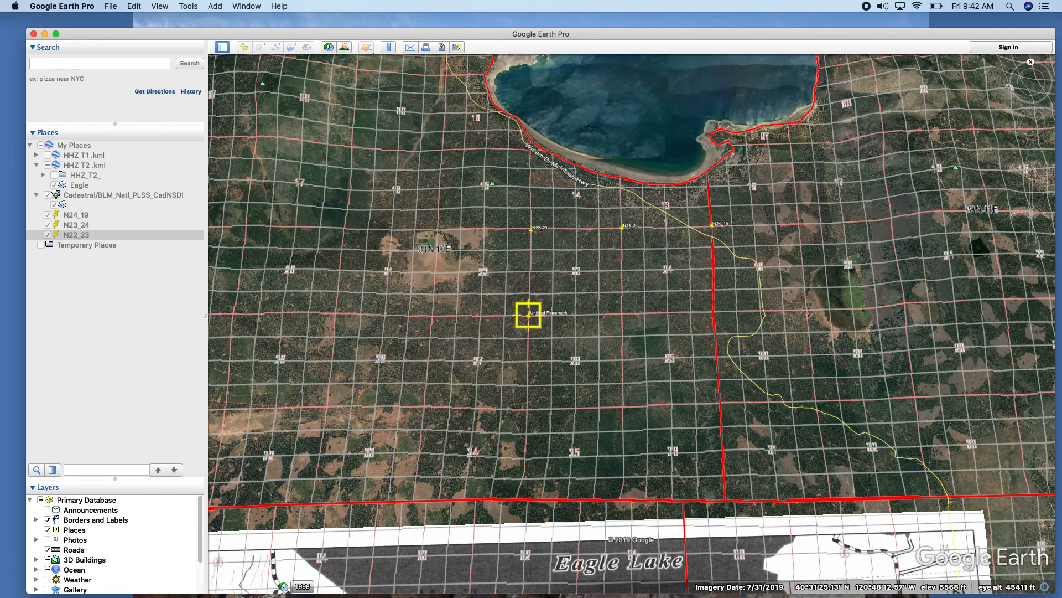
{"action": "left_click_drag", "start_coordinate": [0, 218], "coordinate": [91, 270]}
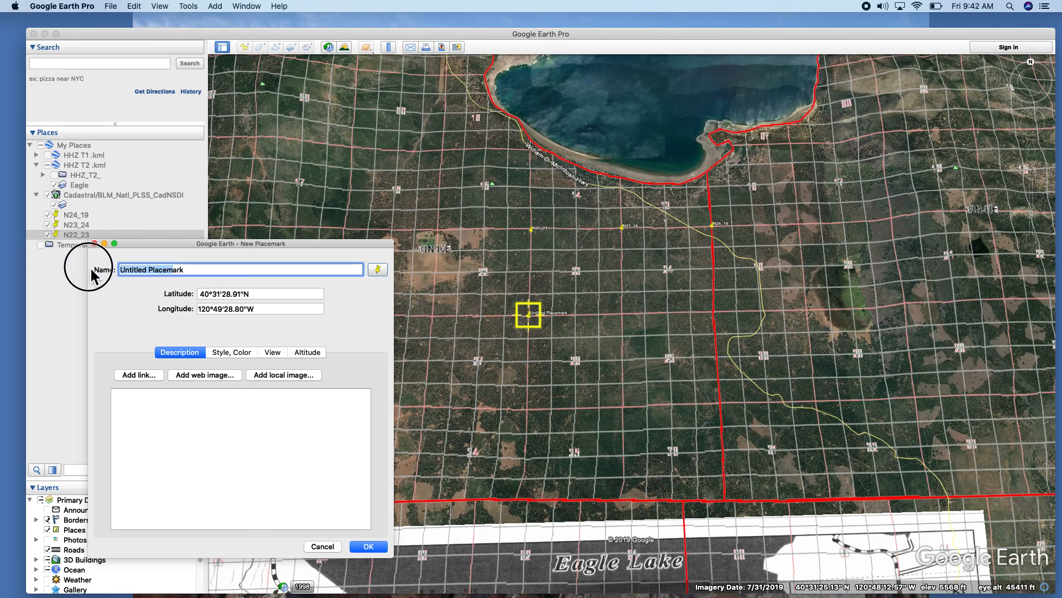
{"action": "triple_click", "coordinate": [217, 270]}
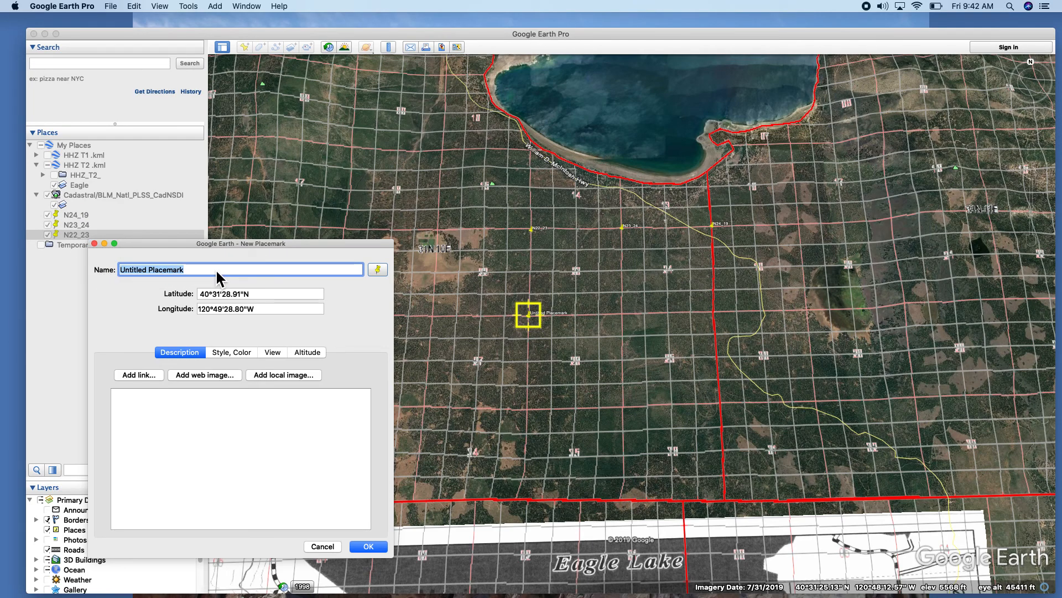
{"action": "key", "text": "BackSpace"}
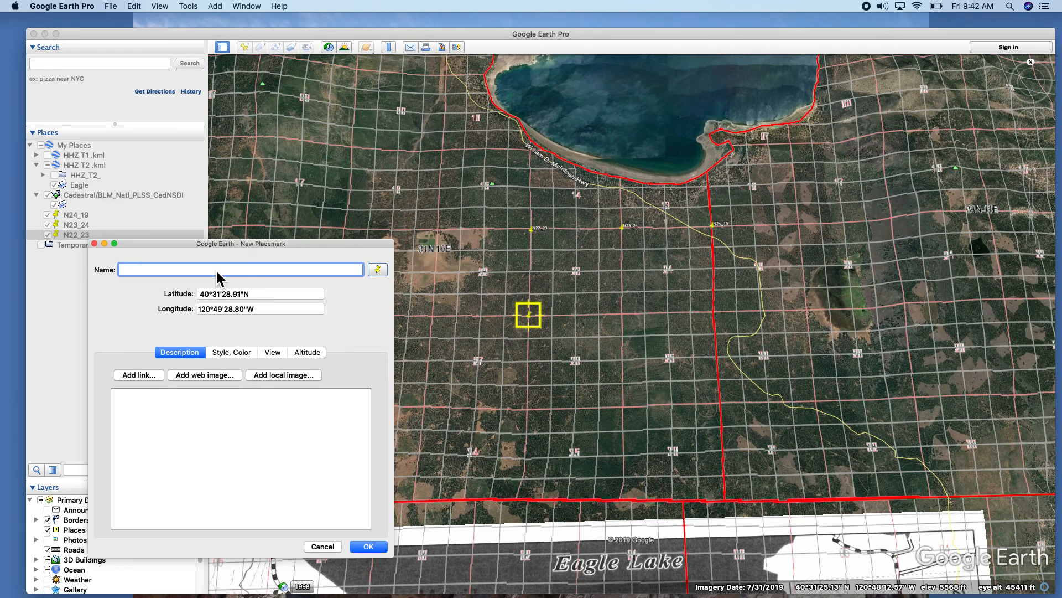
{"action": "type", "text": "S22_23"}
{"action": "left_click", "coordinate": [369, 549]}
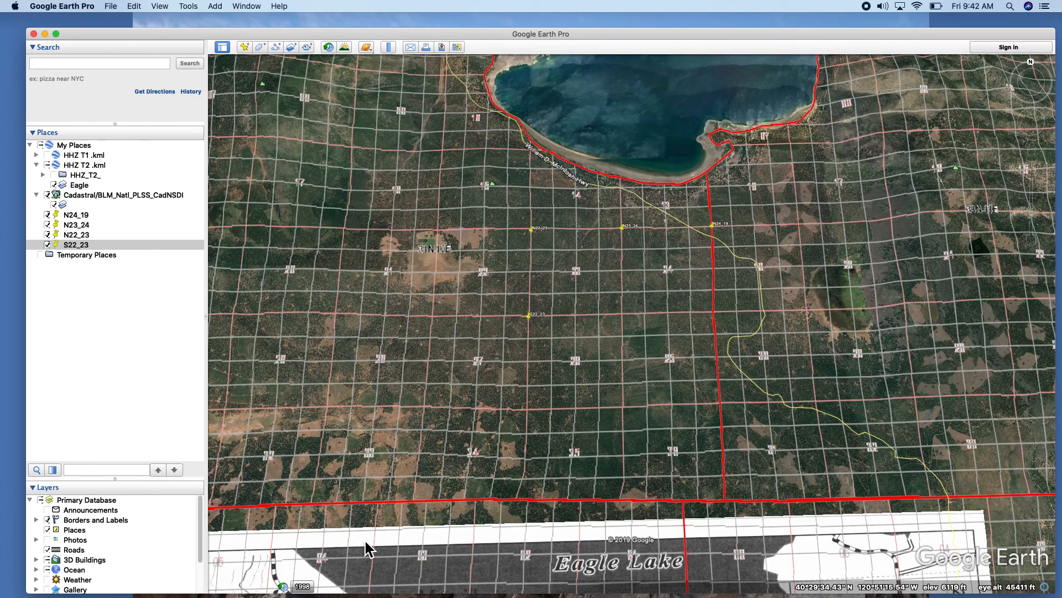
Step: Open the Eagle image overlay for editing and move the whole map north to the area around the section-corner placemarks
{"action": "left_click", "coordinate": [81, 187]}
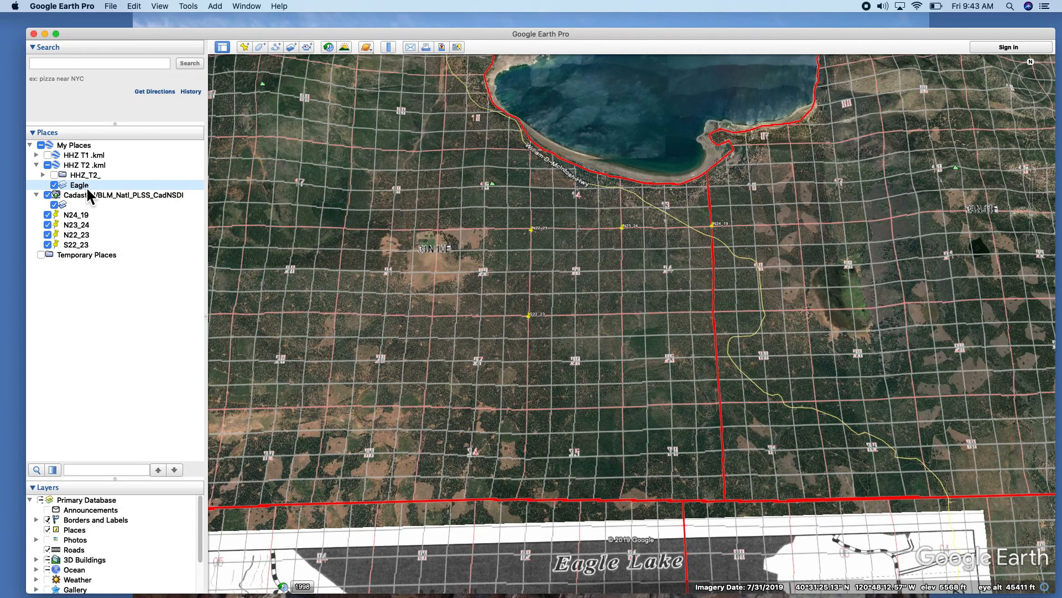
{"action": "key", "text": "super+i"}
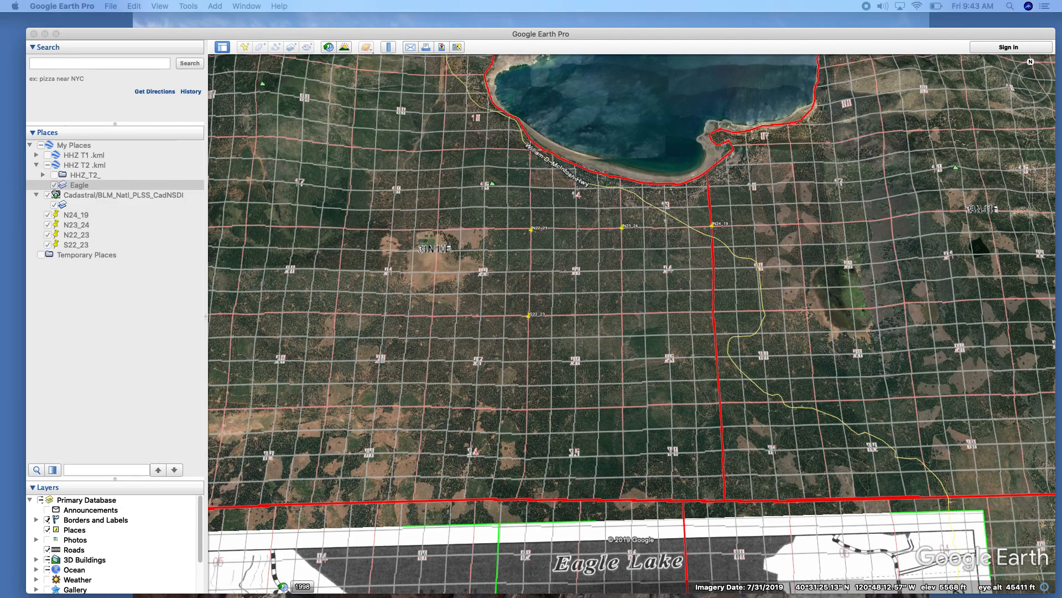
{"action": "left_click_drag", "start_coordinate": [0, 141], "coordinate": [73, 17]}
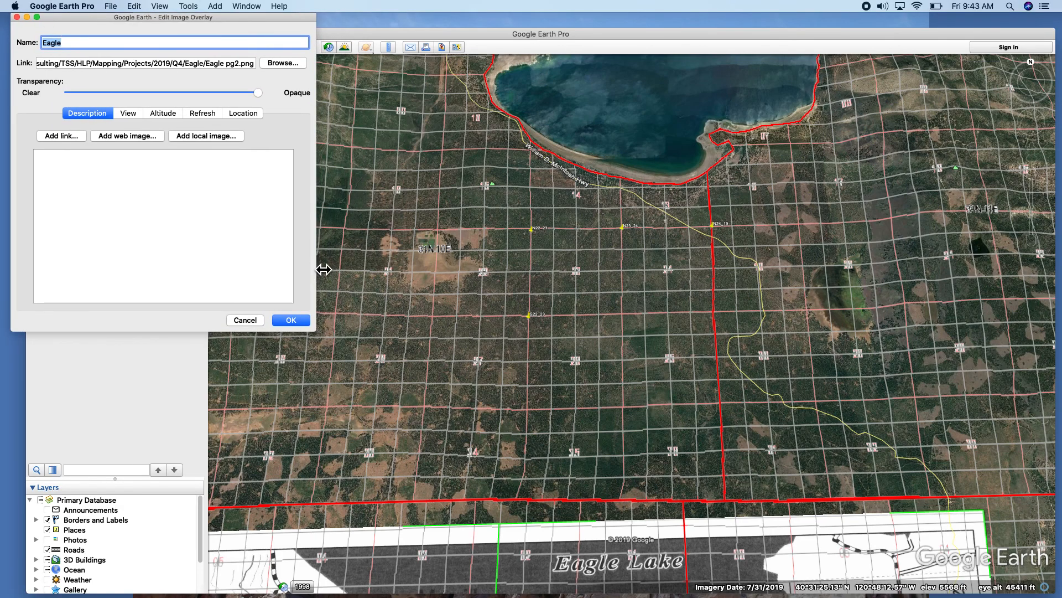
{"action": "left_click_drag", "start_coordinate": [323, 270], "coordinate": [226, 263]}
{"action": "left_click_drag", "start_coordinate": [300, 331], "coordinate": [233, 277]}
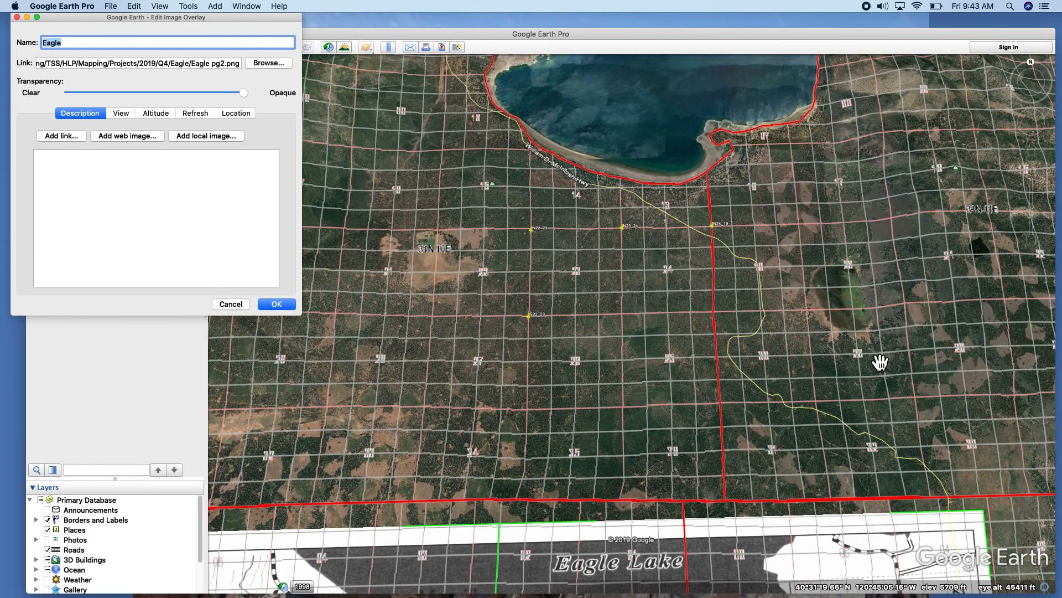
{"action": "left_click_drag", "start_coordinate": [1002, 418], "coordinate": [1001, 168]}
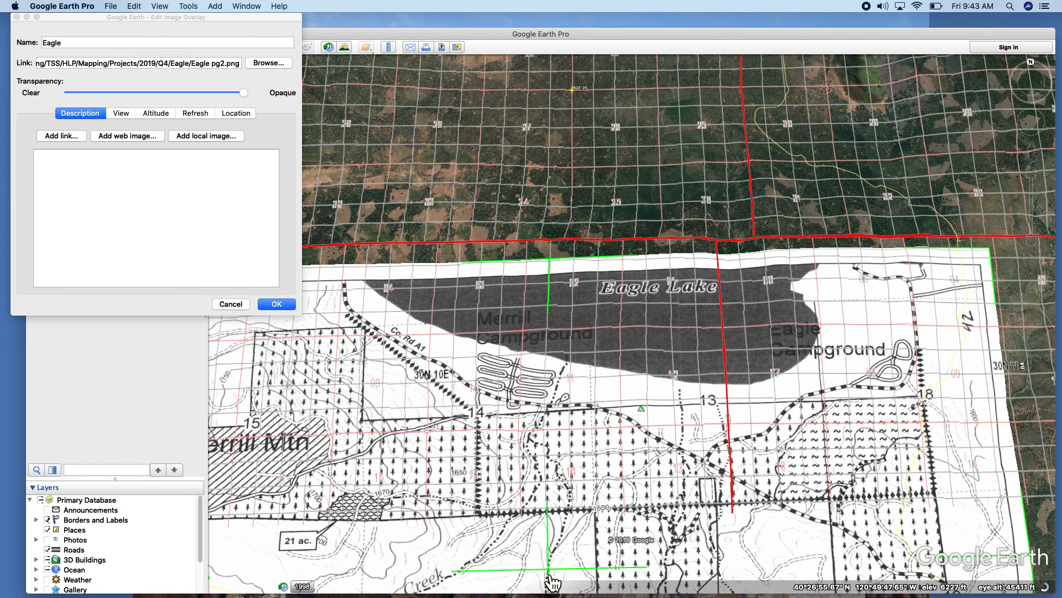
{"action": "left_click_drag", "start_coordinate": [557, 581], "coordinate": [629, 142]}
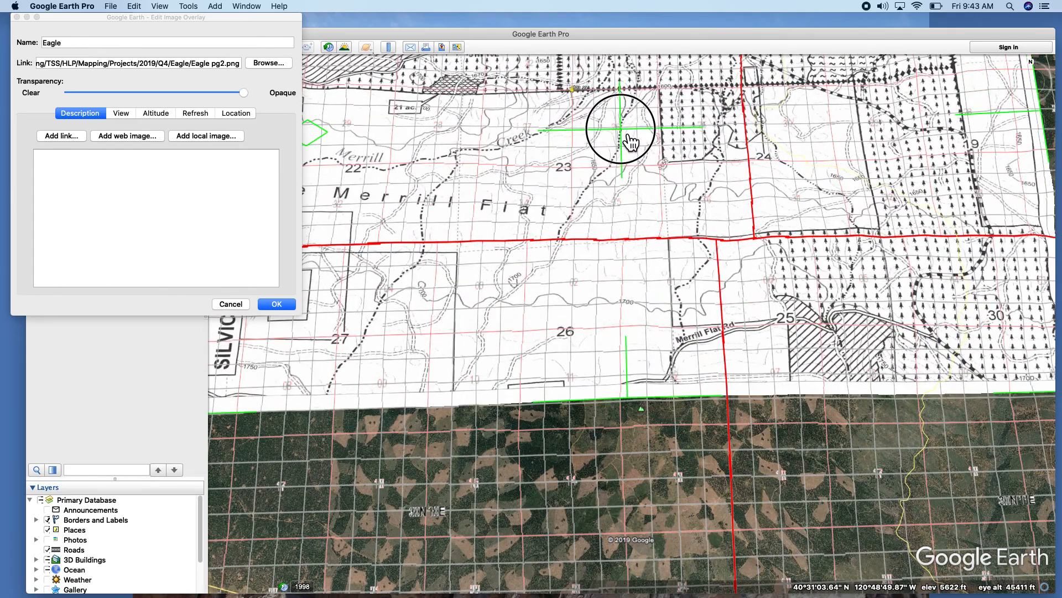
Step: Make the Eagle overlay partly transparent, about two-thirds opaque, so the imagery and section grid show through
{"action": "left_click", "coordinate": [244, 92]}
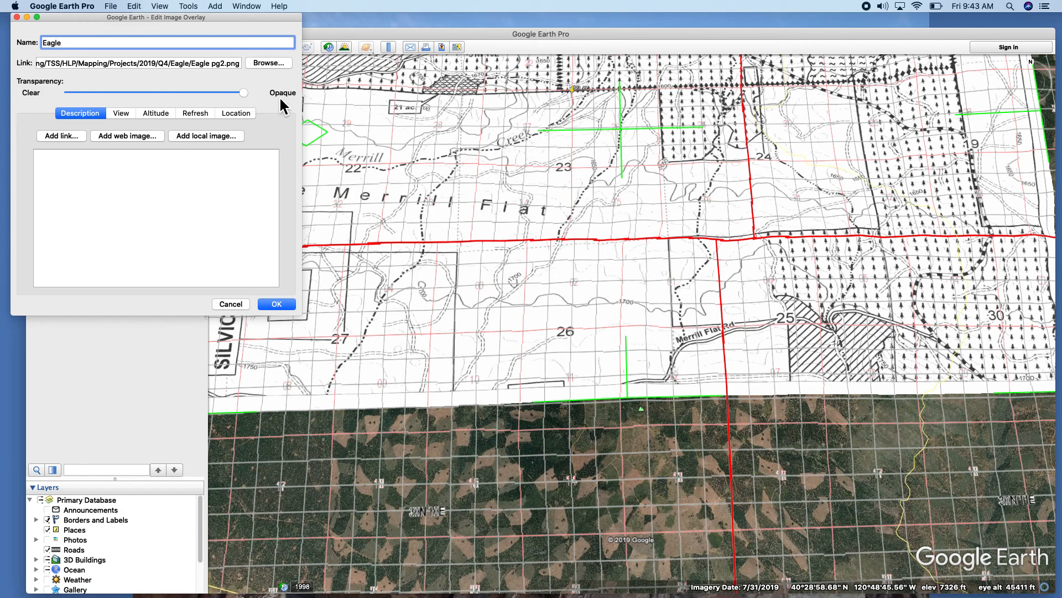
{"action": "left_click_drag", "start_coordinate": [244, 91], "coordinate": [181, 99]}
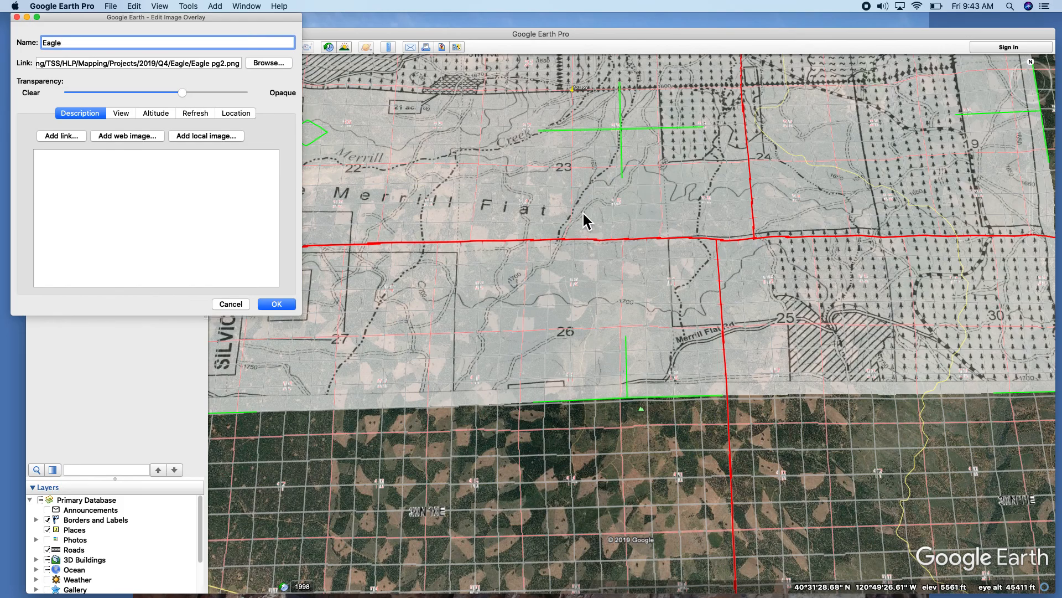
Step: Shrink the Eagle overlay substantially by pulling its southeast corner inward toward the northwest
{"action": "left_click_drag", "start_coordinate": [523, 494], "coordinate": [525, 567]}
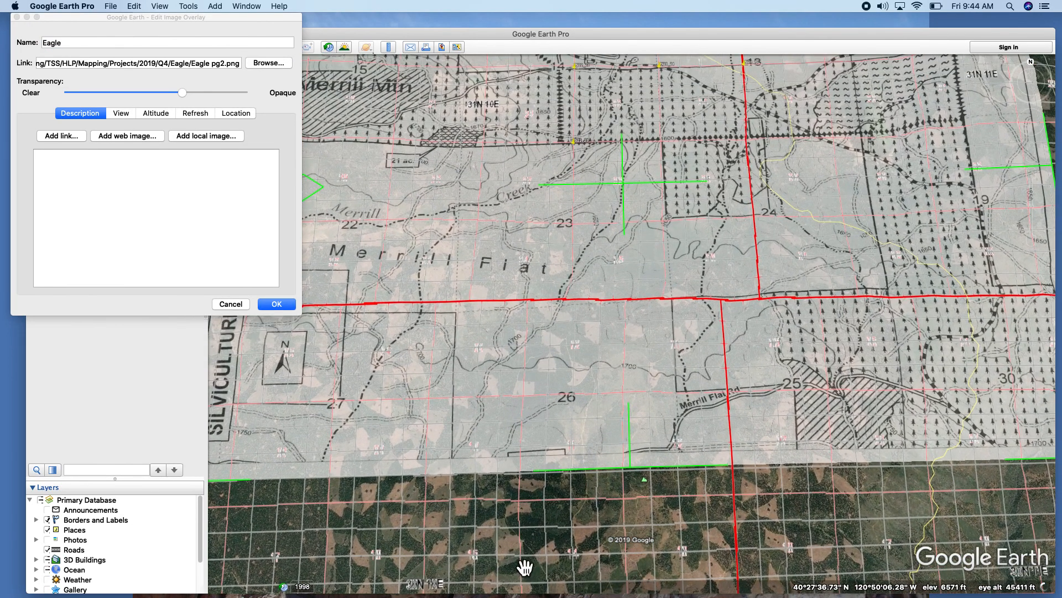
{"action": "left_click_drag", "start_coordinate": [548, 526], "coordinate": [499, 585]}
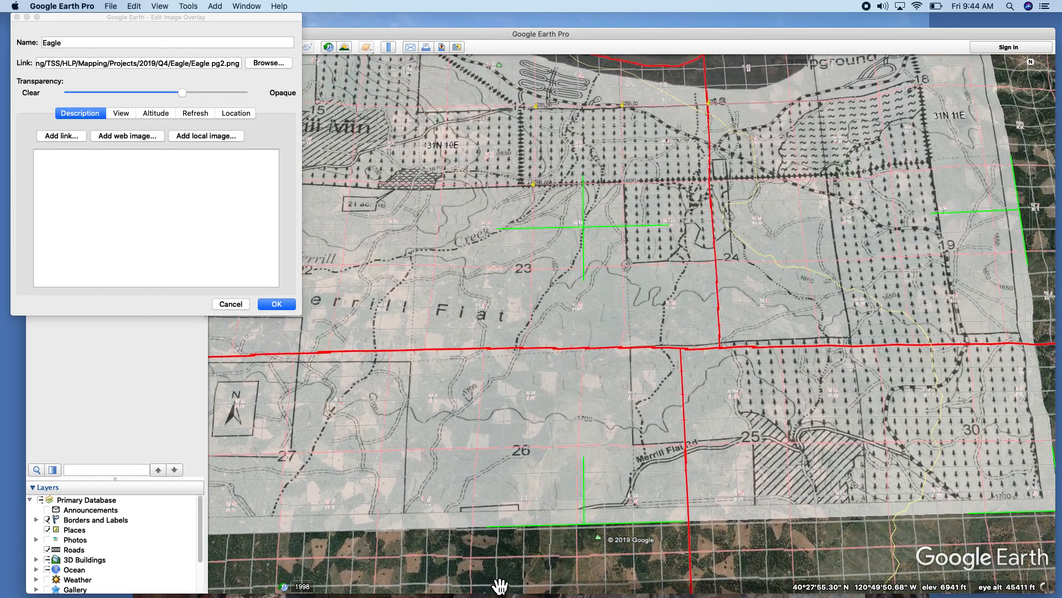
{"action": "left_click_drag", "start_coordinate": [728, 574], "coordinate": [693, 590]}
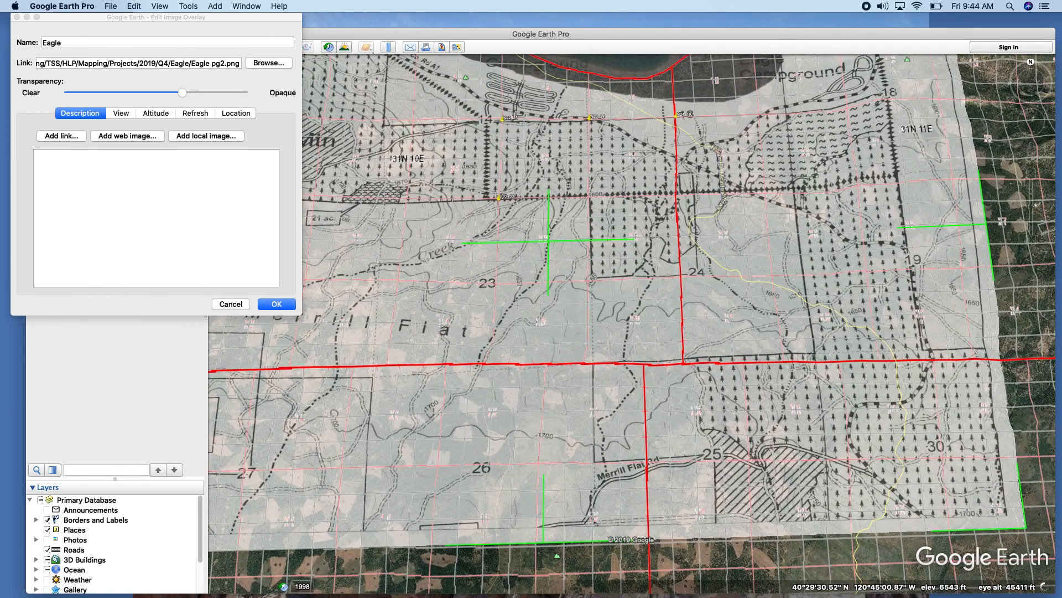
{"action": "left_click_drag", "start_coordinate": [1036, 204], "coordinate": [1034, 243]}
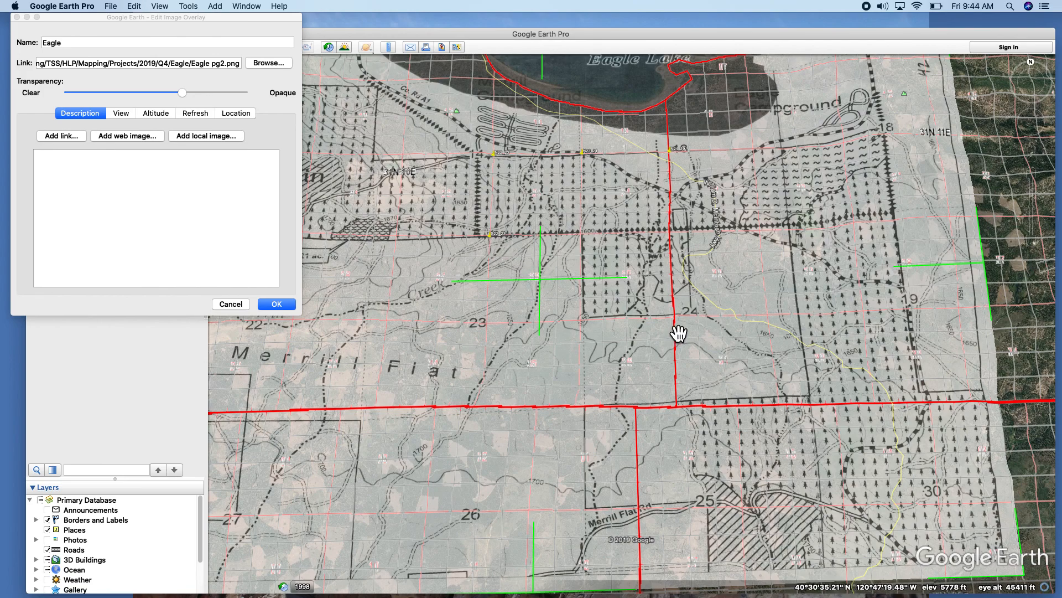
{"action": "left_click", "coordinate": [1036, 586]}
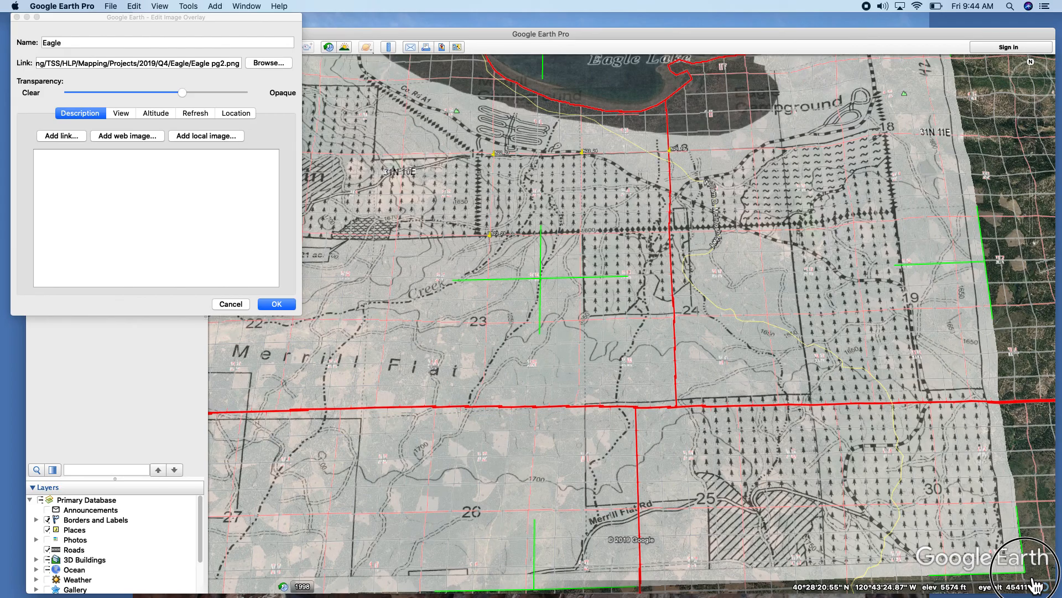
{"action": "left_click_drag", "start_coordinate": [1036, 585], "coordinate": [691, 311]}
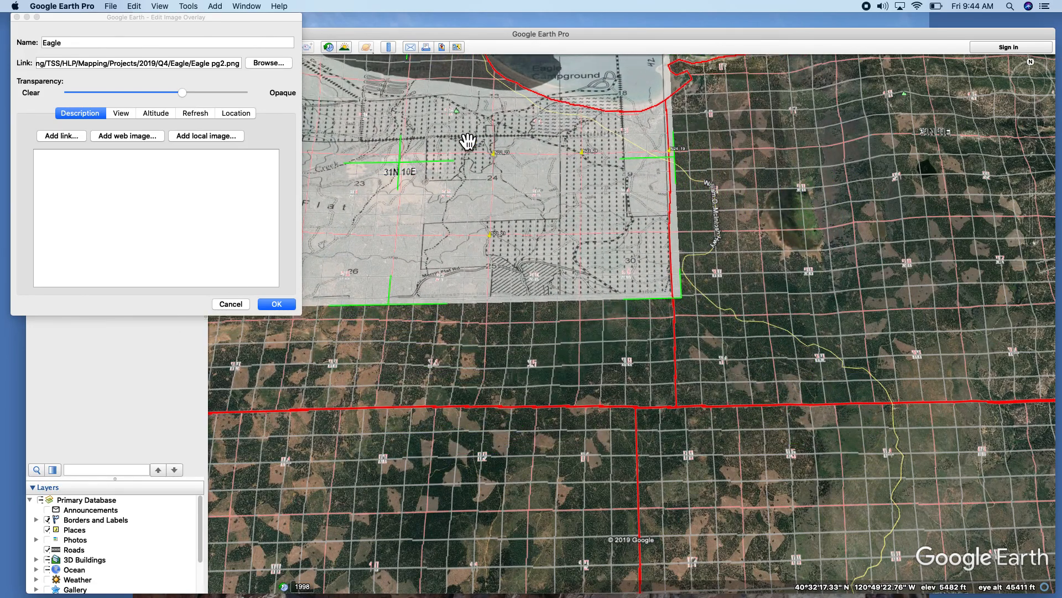
Step: Move the Eagle overlay east by its center, then nudge it slightly northwest toward the N24_19 section-corner placemark
{"action": "left_click_drag", "start_coordinate": [442, 105], "coordinate": [462, 119]}
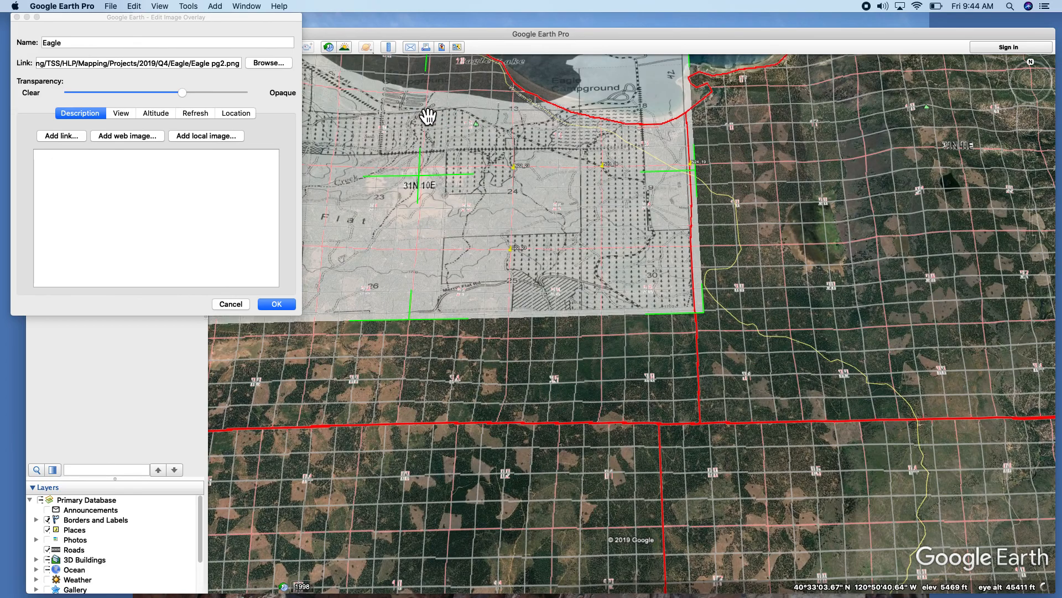
{"action": "left_click_drag", "start_coordinate": [451, 192], "coordinate": [545, 217]}
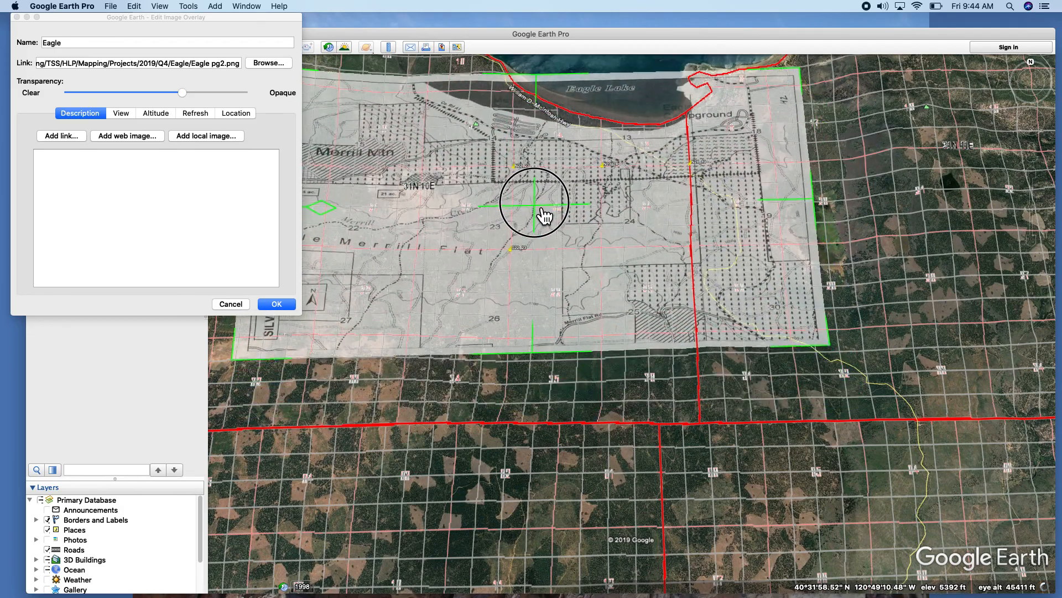
{"action": "mouse_move", "coordinate": [549, 211]}
{"action": "left_mouse_down"}
{"action": "mouse_move", "coordinate": [541, 200]}
{"action": "mouse_move", "coordinate": [669, 198]}
{"action": "mouse_move", "coordinate": [542, 201]}
{"action": "left_mouse_up"}
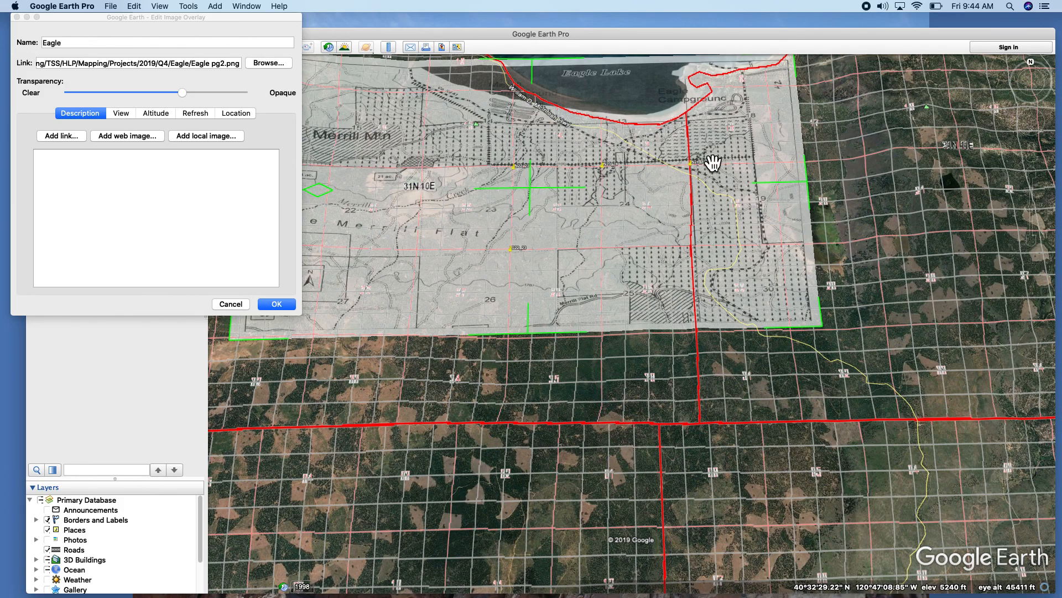
Step: Shrink the Eagle overlay from its southwest and northwest corners, moving it south between the two adjustments to compare with the placemarks
{"action": "left_click", "coordinate": [242, 351]}
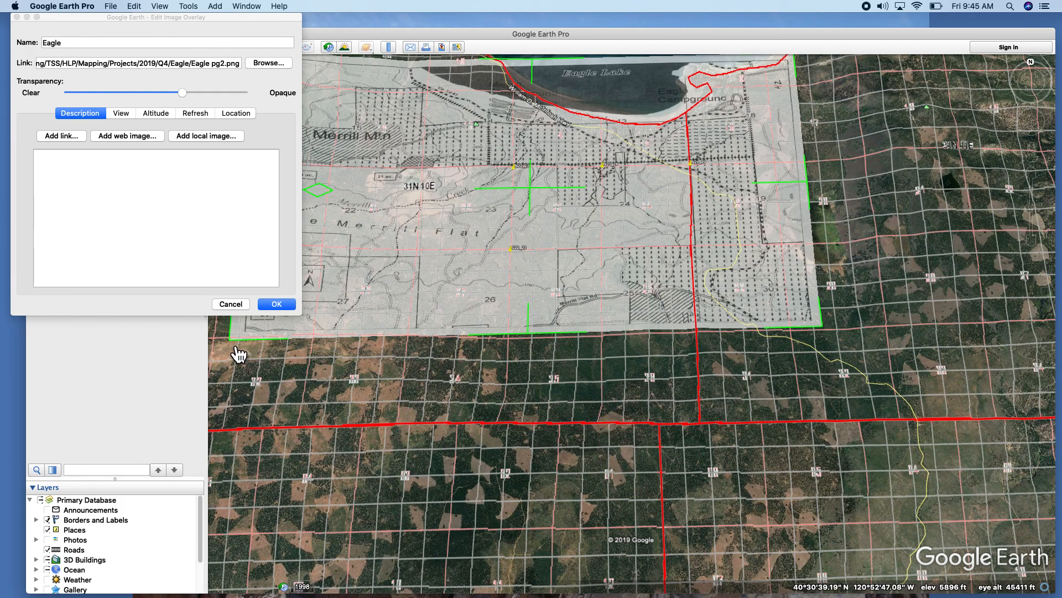
{"action": "left_click_drag", "start_coordinate": [241, 351], "coordinate": [403, 236]}
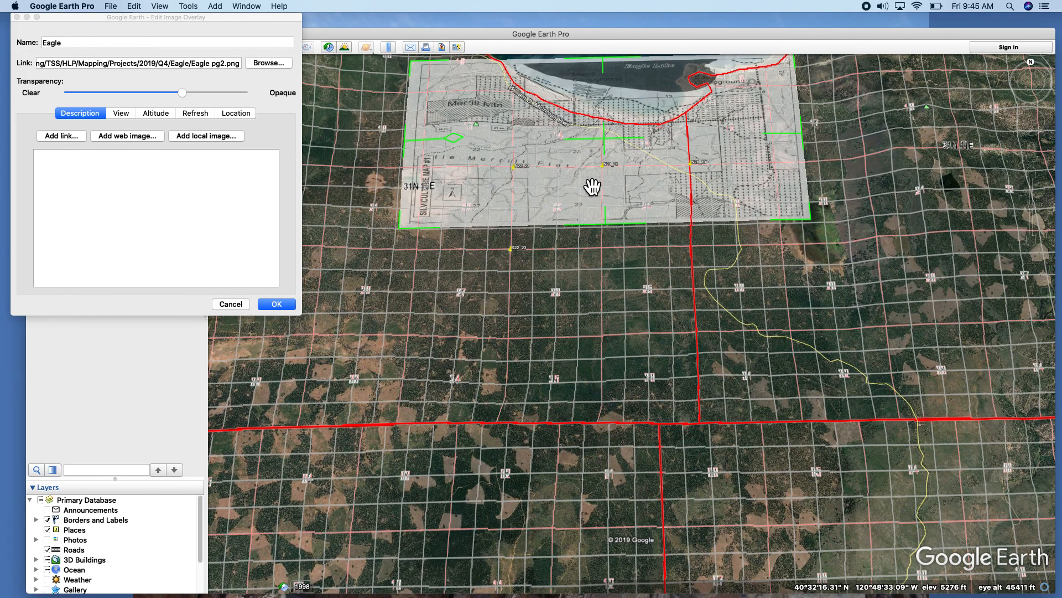
{"action": "left_click_drag", "start_coordinate": [599, 125], "coordinate": [579, 230]}
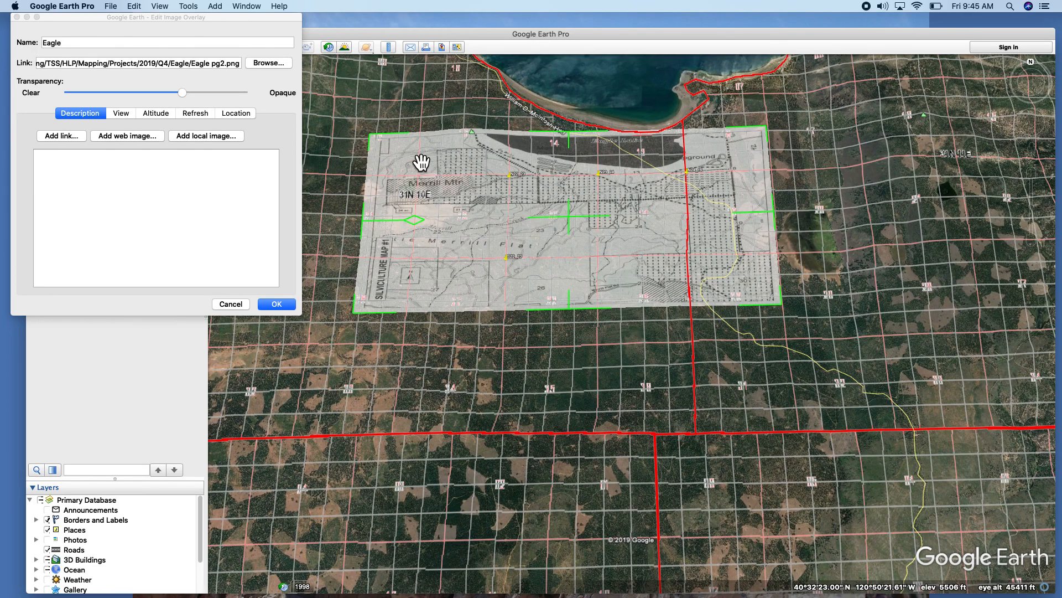
{"action": "left_click_drag", "start_coordinate": [381, 148], "coordinate": [428, 167]}
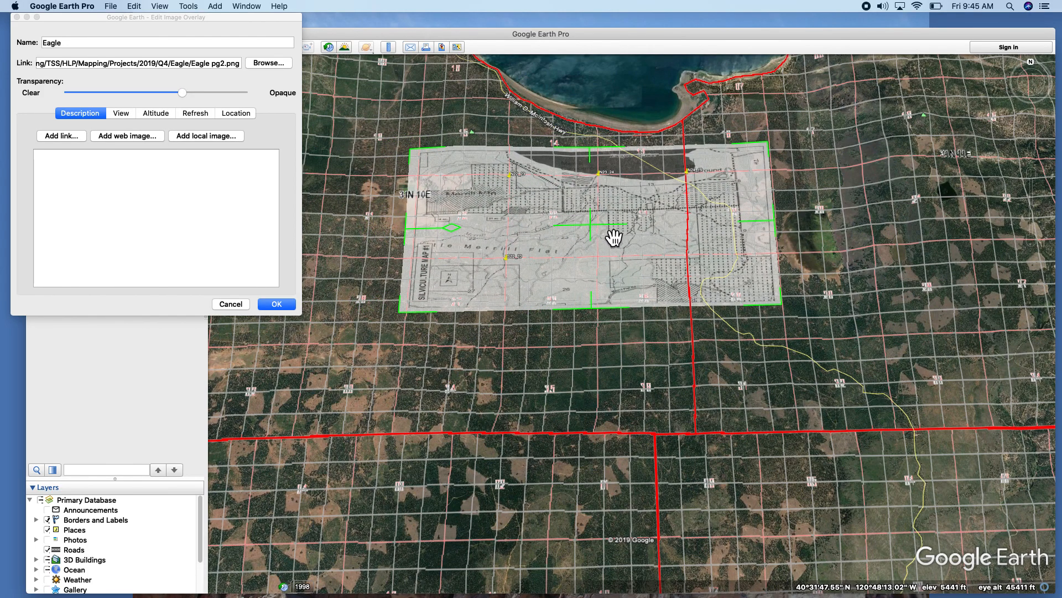
Step: Extend the Eagle overlay's southern edge slightly and shift the map by its center to match its section lines to the placemarks
{"action": "mouse_move", "coordinate": [602, 240]}
{"action": "left_mouse_down"}
{"action": "mouse_move", "coordinate": [594, 221]}
{"action": "mouse_move", "coordinate": [569, 248]}
{"action": "mouse_move", "coordinate": [592, 224]}
{"action": "left_mouse_up"}
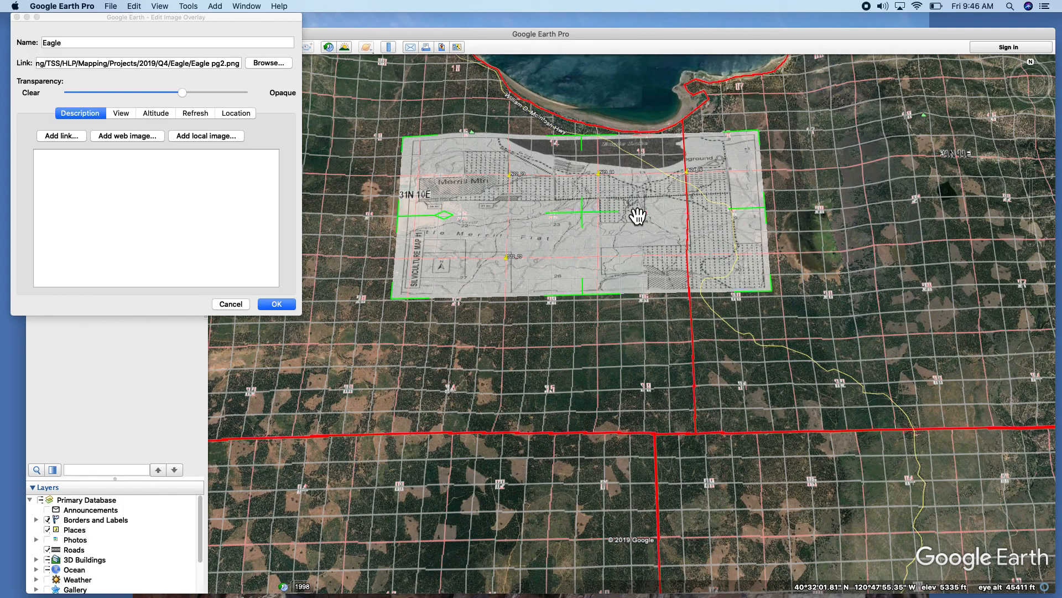
{"action": "left_click_drag", "start_coordinate": [593, 304], "coordinate": [595, 326]}
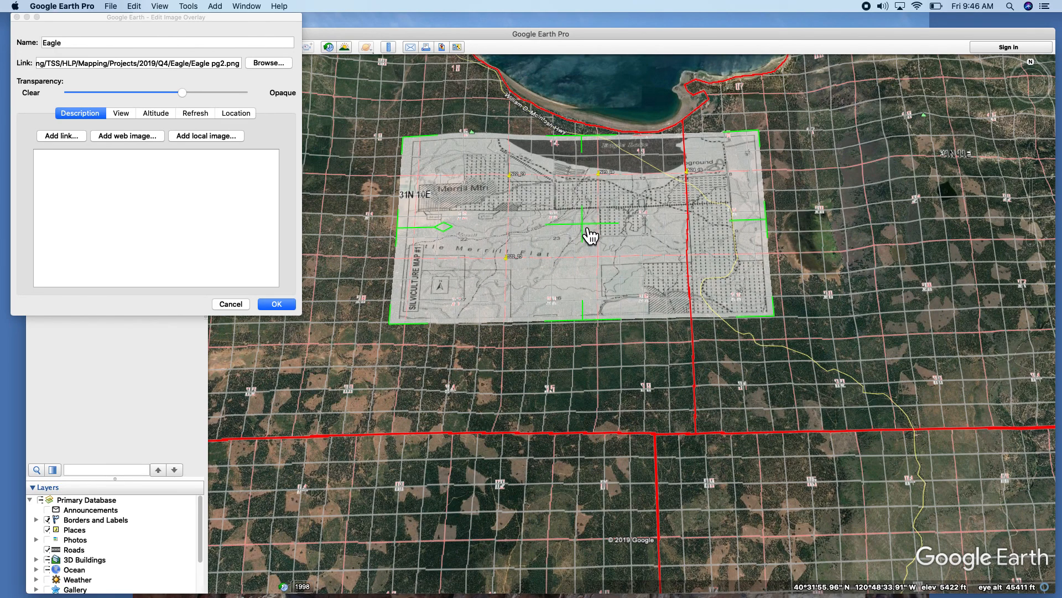
{"action": "left_click_drag", "start_coordinate": [588, 236], "coordinate": [605, 219]}
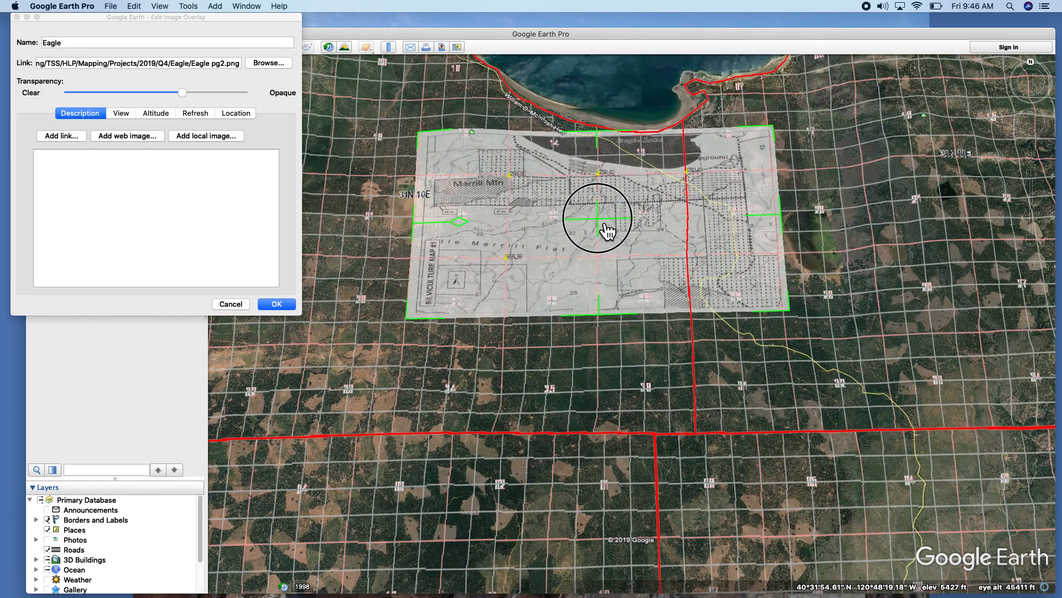
{"action": "mouse_move", "coordinate": [600, 232]}
{"action": "left_mouse_down"}
{"action": "mouse_move", "coordinate": [571, 231]}
{"action": "mouse_move", "coordinate": [594, 204]}
{"action": "mouse_move", "coordinate": [571, 167]}
{"action": "mouse_move", "coordinate": [614, 151]}
{"action": "mouse_move", "coordinate": [575, 185]}
{"action": "mouse_move", "coordinate": [596, 190]}
{"action": "mouse_move", "coordinate": [591, 225]}
{"action": "left_mouse_up"}
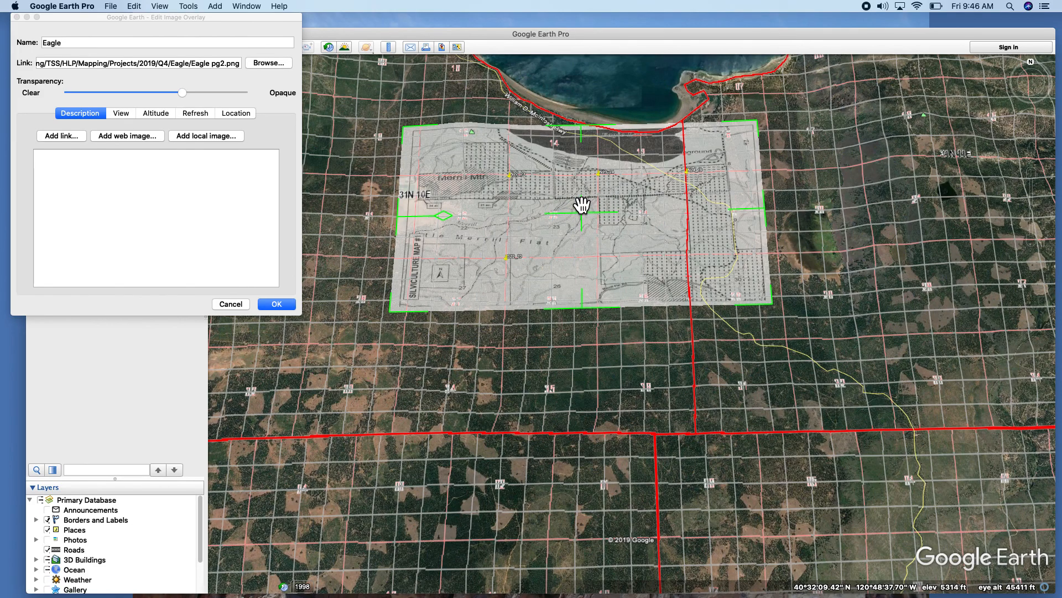
Step: Enlarge the Eagle overlay outward from its northwest corner, shift it slightly into alignment with the placemarks, and save the overlay
{"action": "left_click_drag", "start_coordinate": [412, 140], "coordinate": [398, 120]}
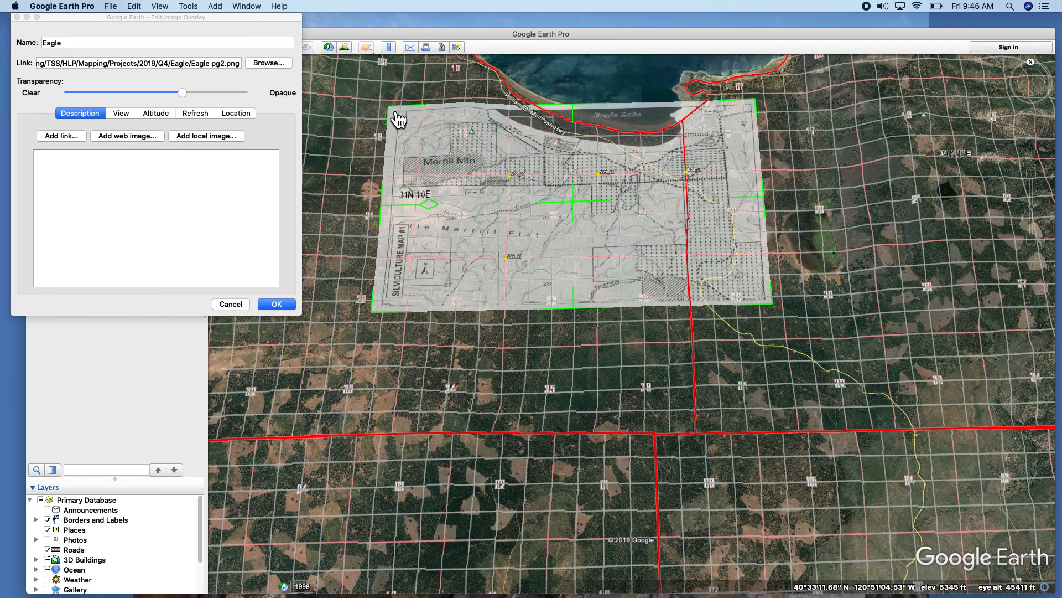
{"action": "left_click_drag", "start_coordinate": [577, 199], "coordinate": [600, 206]}
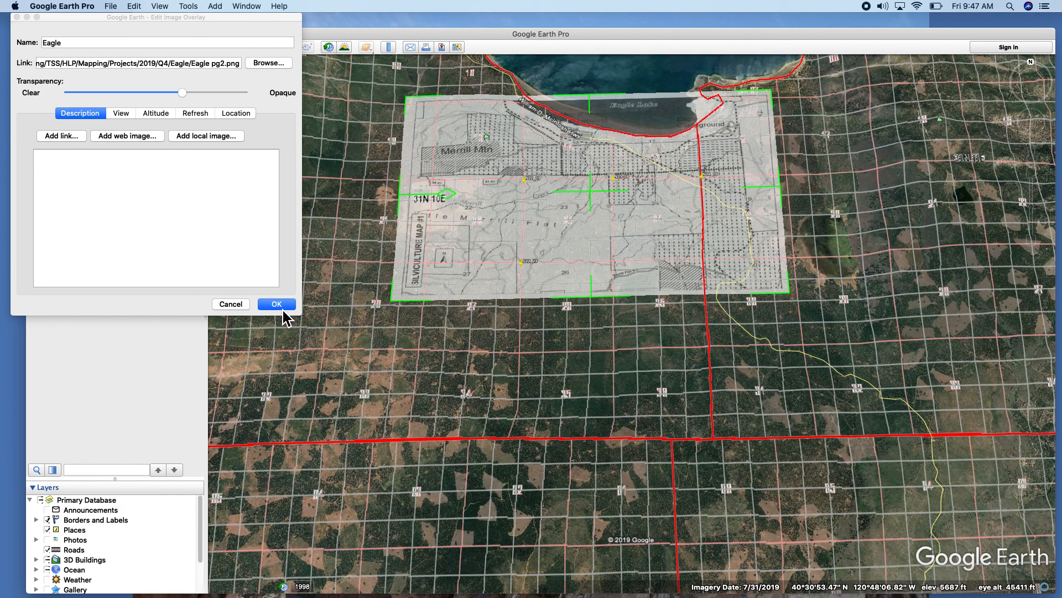
{"action": "left_click", "coordinate": [278, 305]}
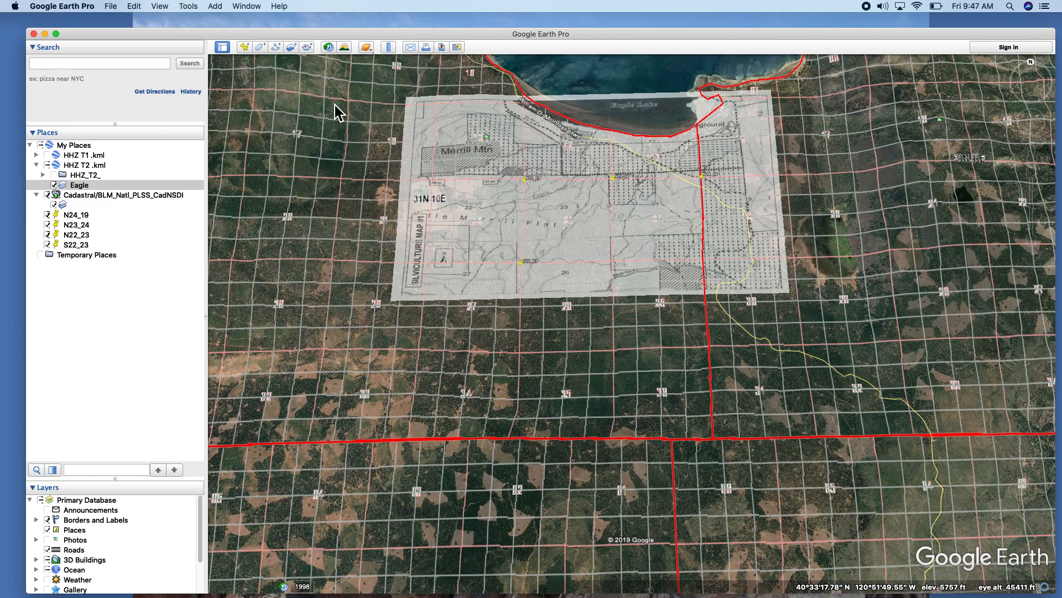
Step: Display the HHZ_T2_ layer together with the Eagle overlay to examine the zone around the map
{"action": "left_click", "coordinate": [340, 130]}
{"action": "left_click_drag", "start_coordinate": [340, 131], "coordinate": [352, 258]}
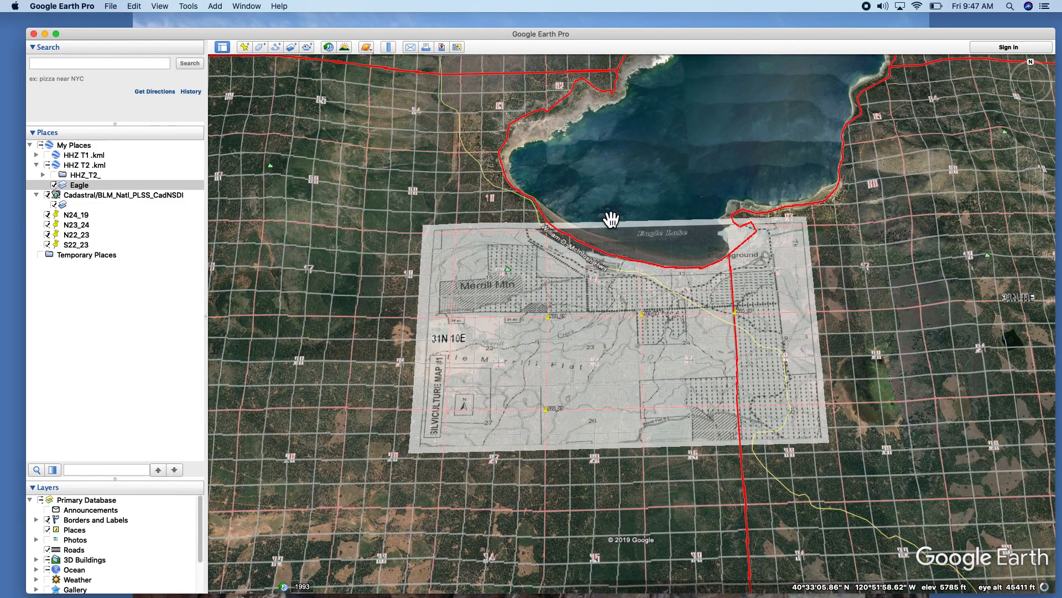
{"action": "mouse_move", "coordinate": [915, 241]}
{"action": "left_mouse_down"}
{"action": "mouse_move", "coordinate": [915, 293]}
{"action": "mouse_move", "coordinate": [922, 240]}
{"action": "left_mouse_up"}
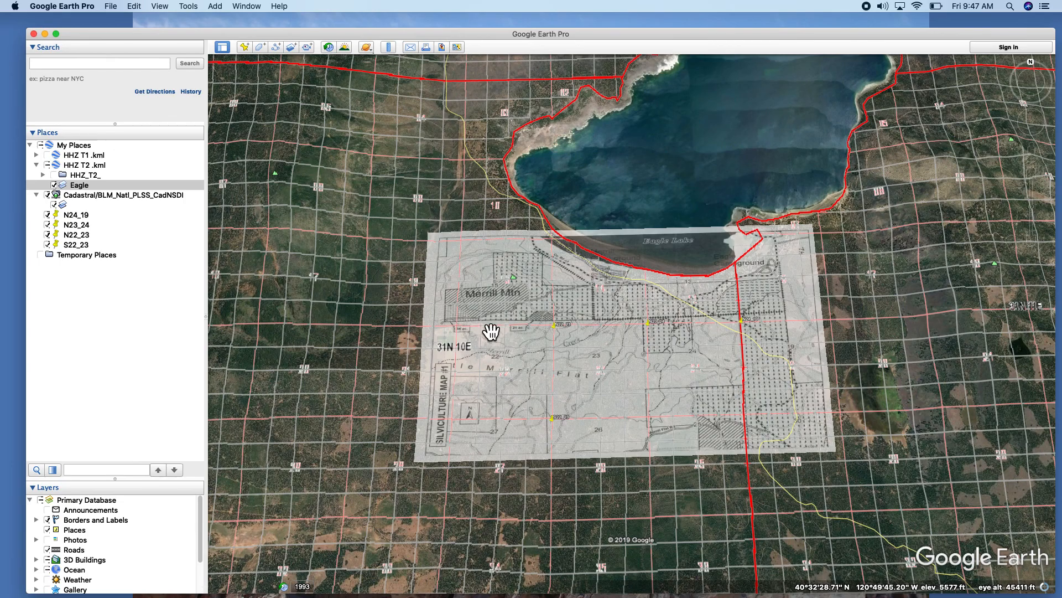
{"action": "left_click", "coordinate": [54, 176]}
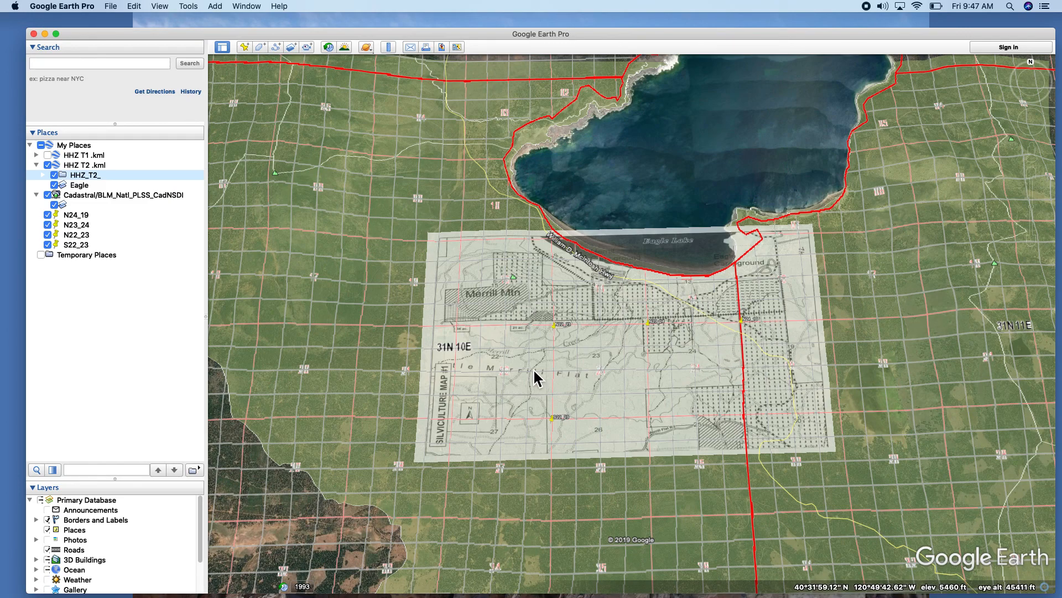
Step: Hide the HHZ T2 .kml layers, then show HHZ T1 .kml together with the Eagle overlay
{"action": "left_click", "coordinate": [48, 165]}
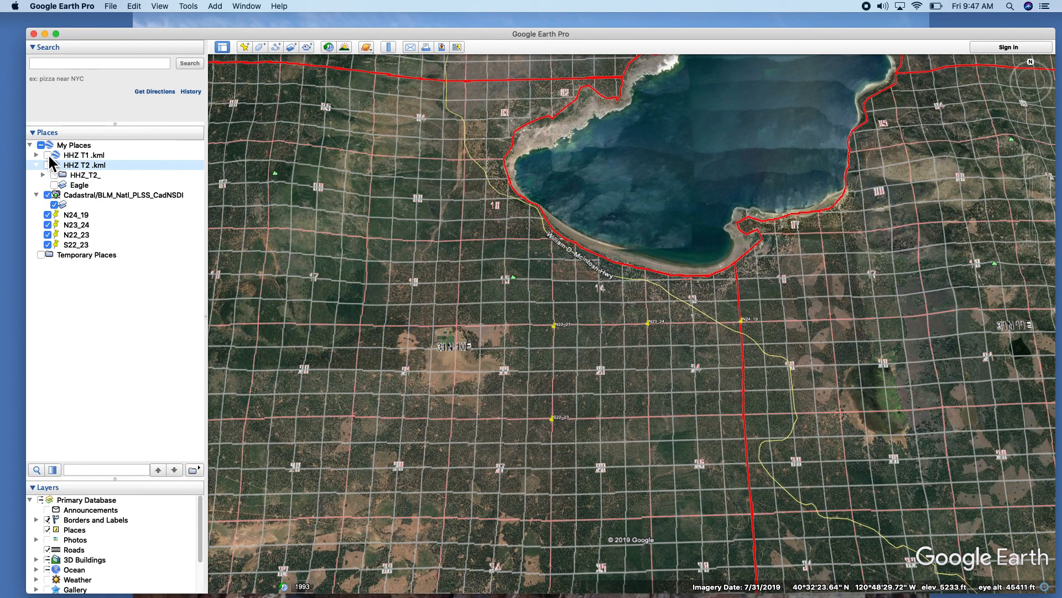
{"action": "left_click", "coordinate": [48, 155]}
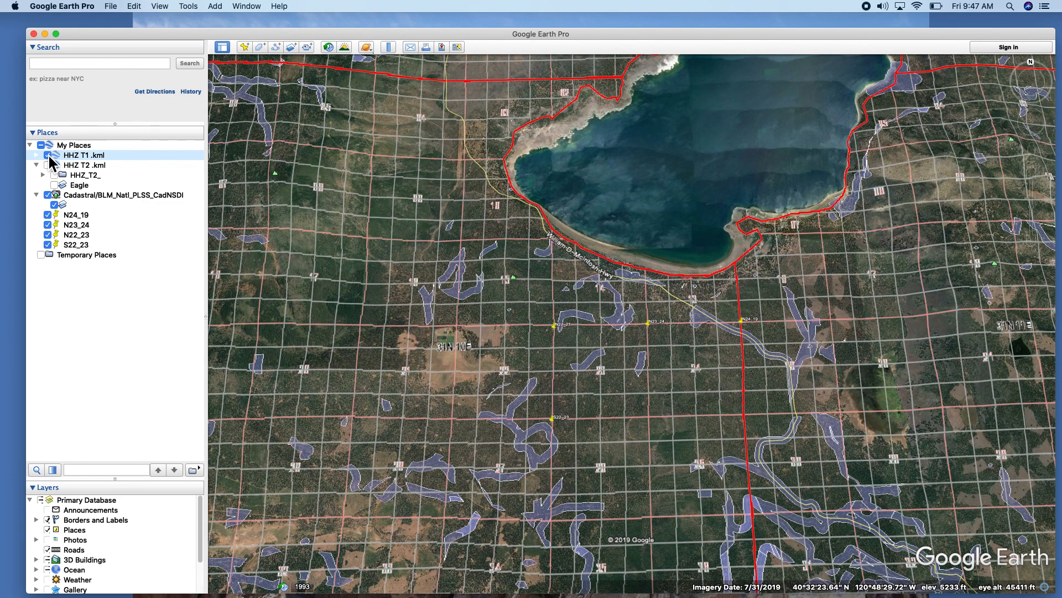
{"action": "left_click", "coordinate": [55, 185]}
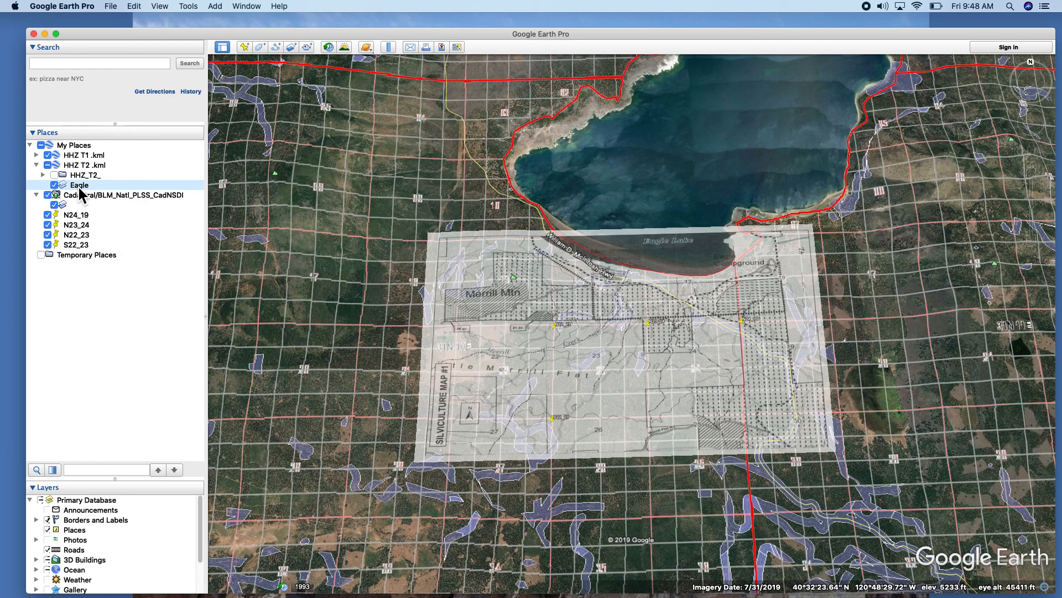
Step: Make the Eagle overlay more transparent, about half opaque, so the HHZ T1 polygons show through, and save the change
{"action": "key", "text": "super+i"}
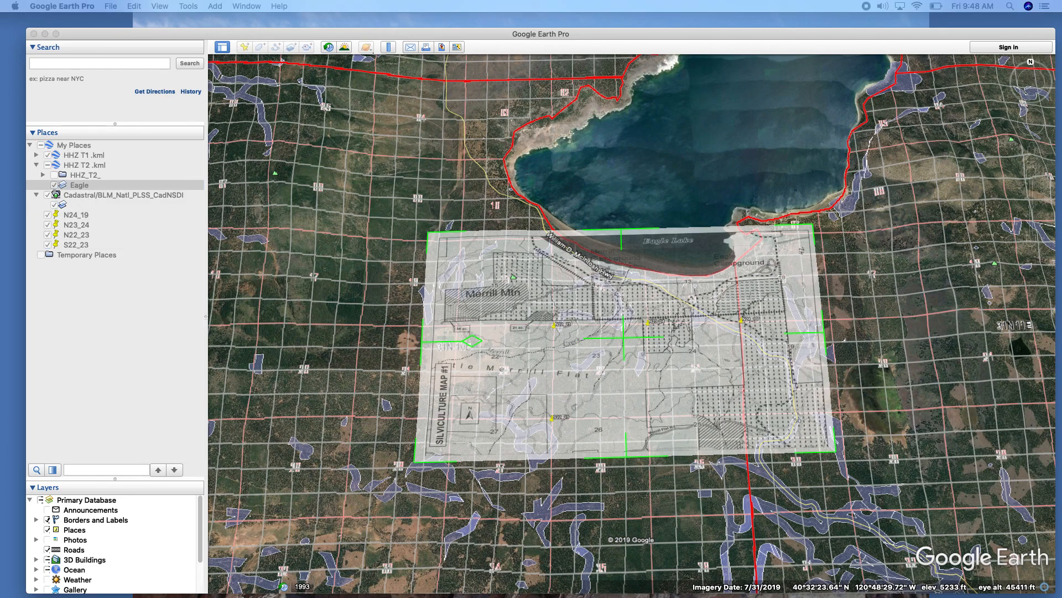
{"action": "left_click_drag", "start_coordinate": [106, 67], "coordinate": [150, 84]}
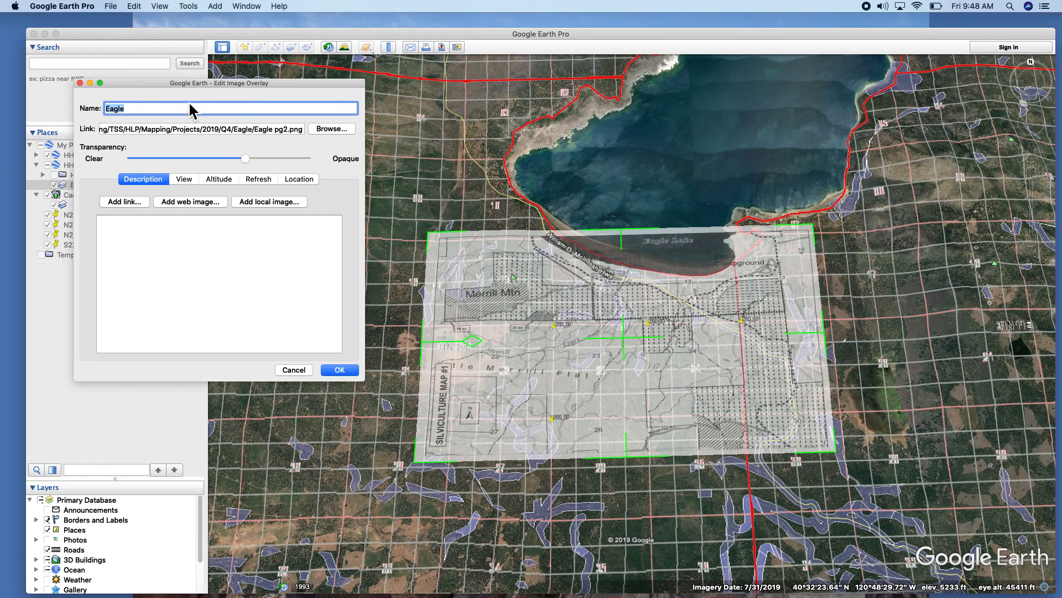
{"action": "left_click_drag", "start_coordinate": [247, 164], "coordinate": [215, 169]}
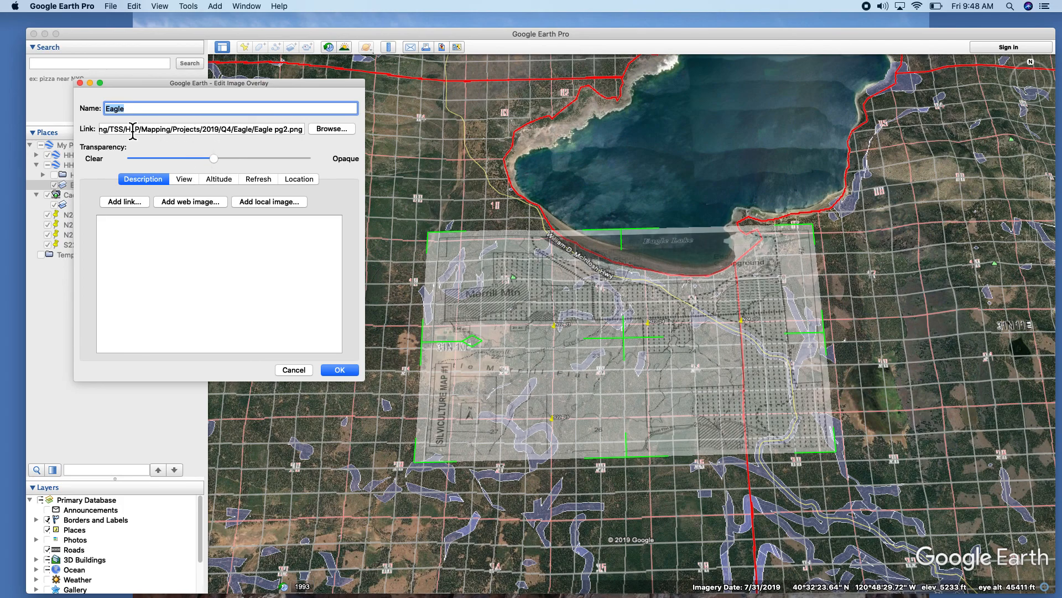
{"action": "left_click", "coordinate": [340, 369]}
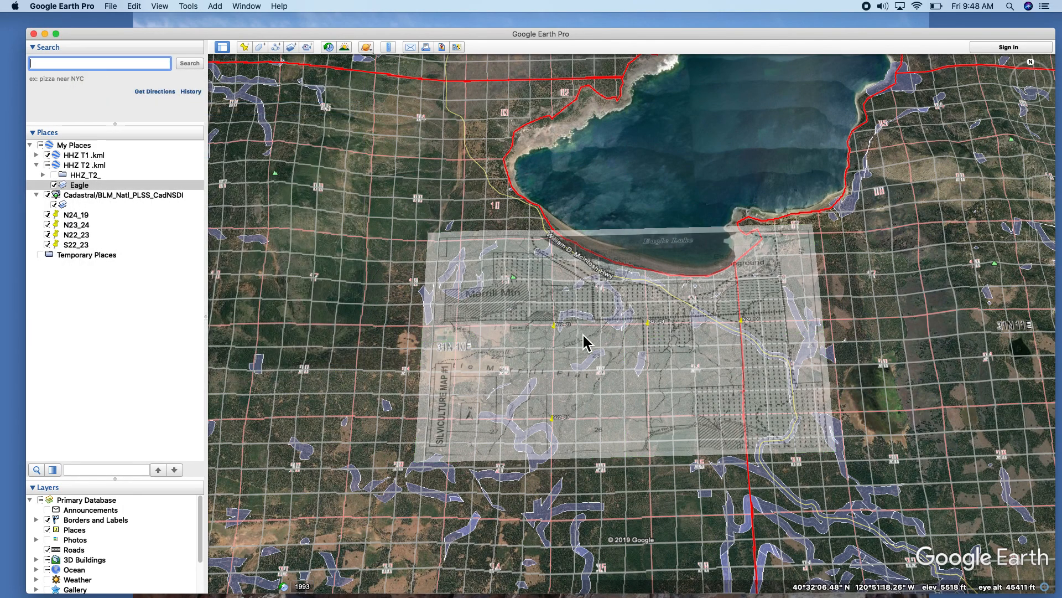